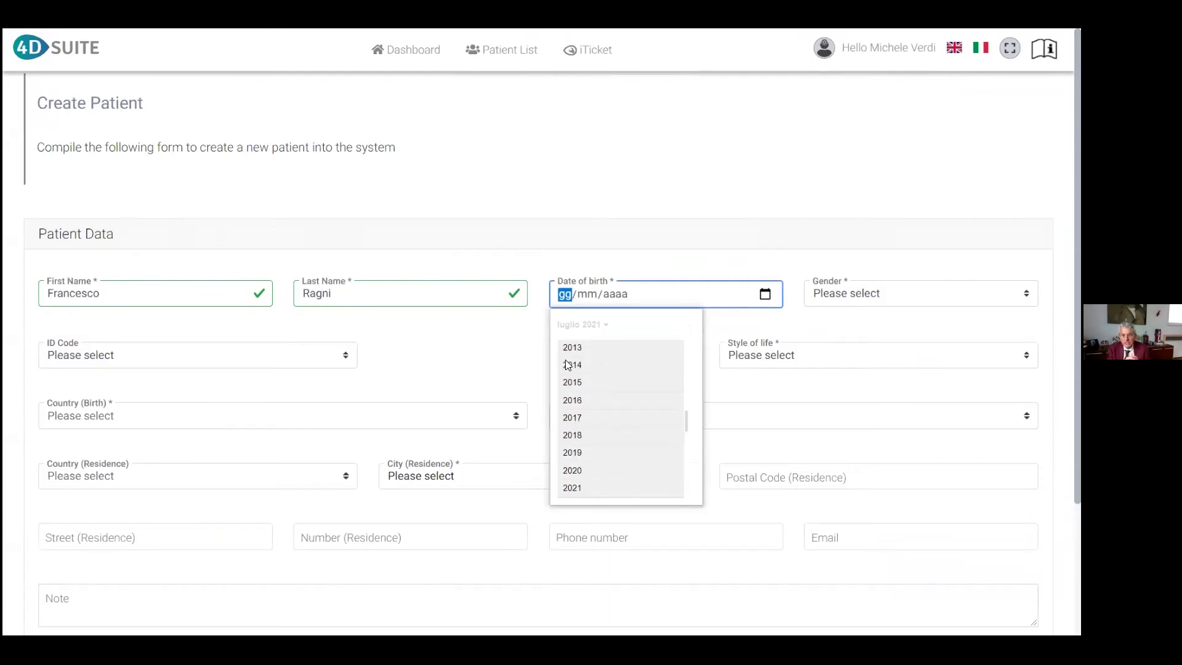
Enter the patient's date of birth and set the gender to Male
left_click(570, 361)
left_click(601, 372)
left_click(595, 397)
left_click(860, 292)
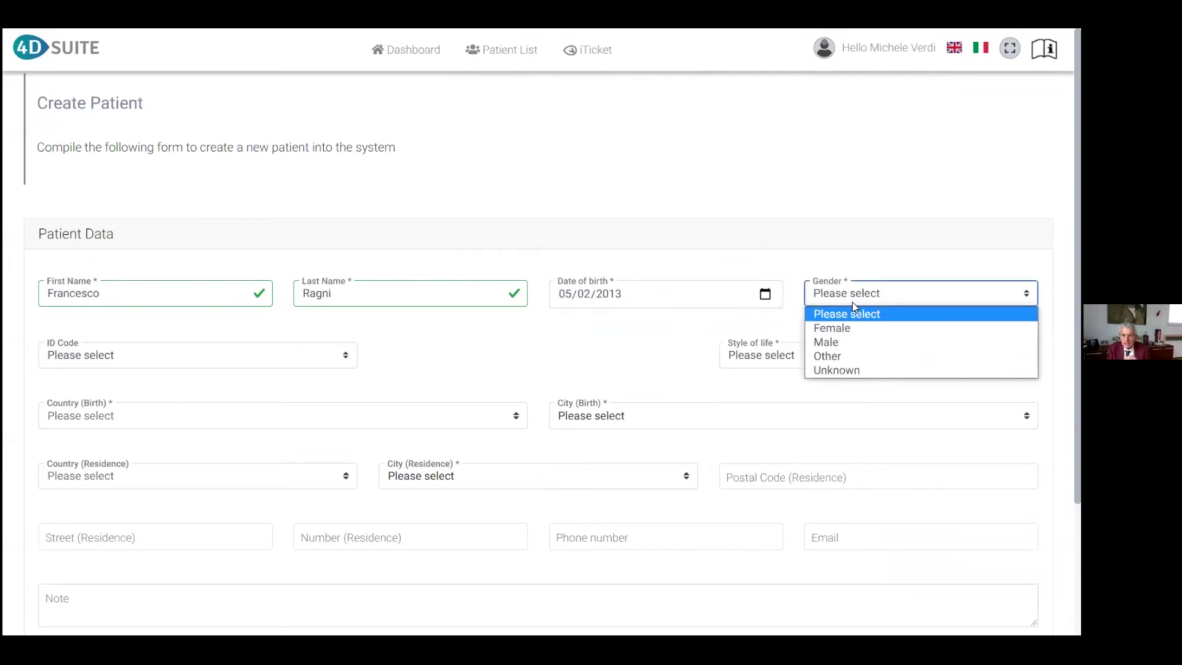
left_click(840, 342)
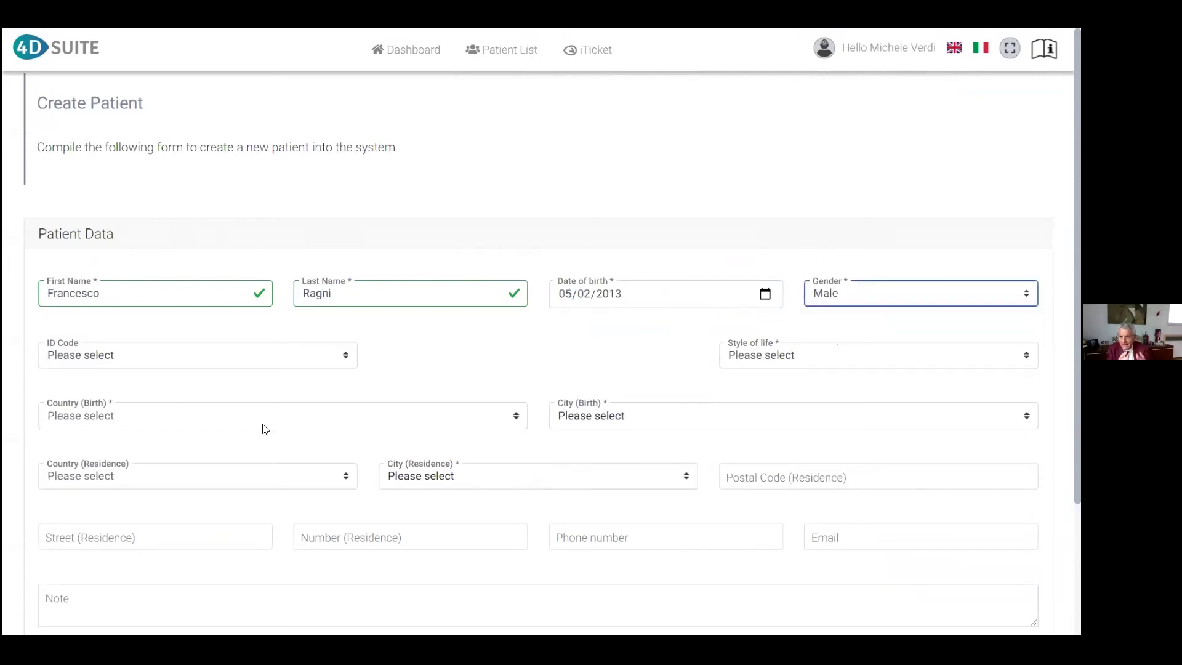
Set the patient's birth country to Italy and birth city to Taranto
left_click(226, 419)
type("ita")
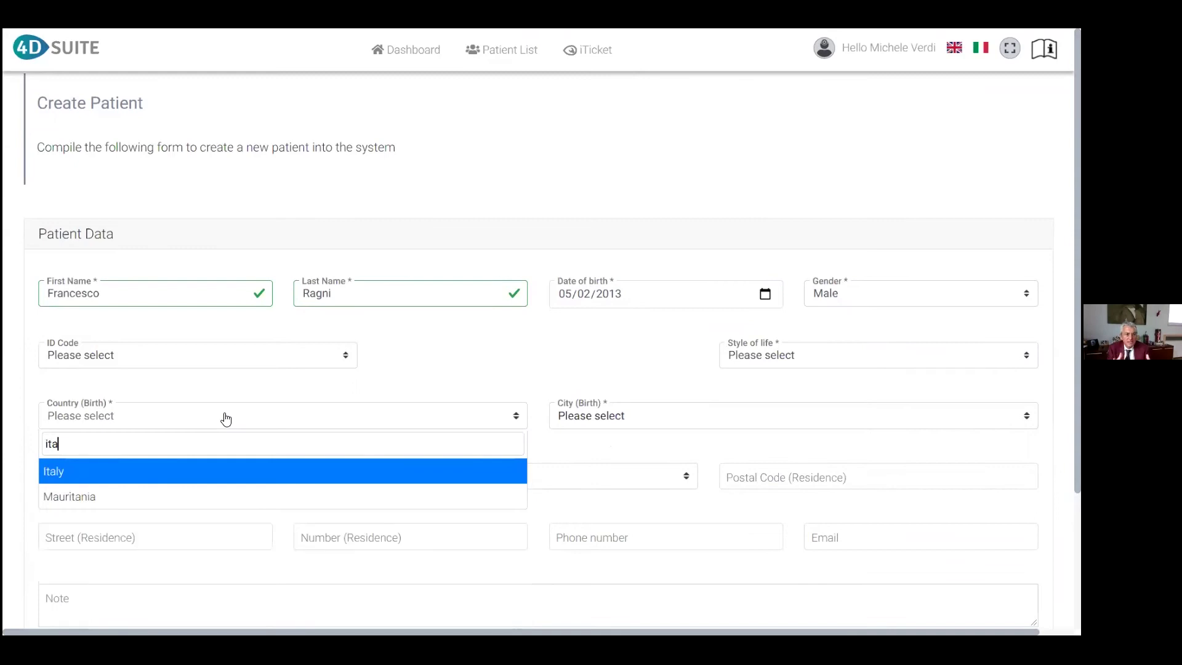
left_click(207, 473)
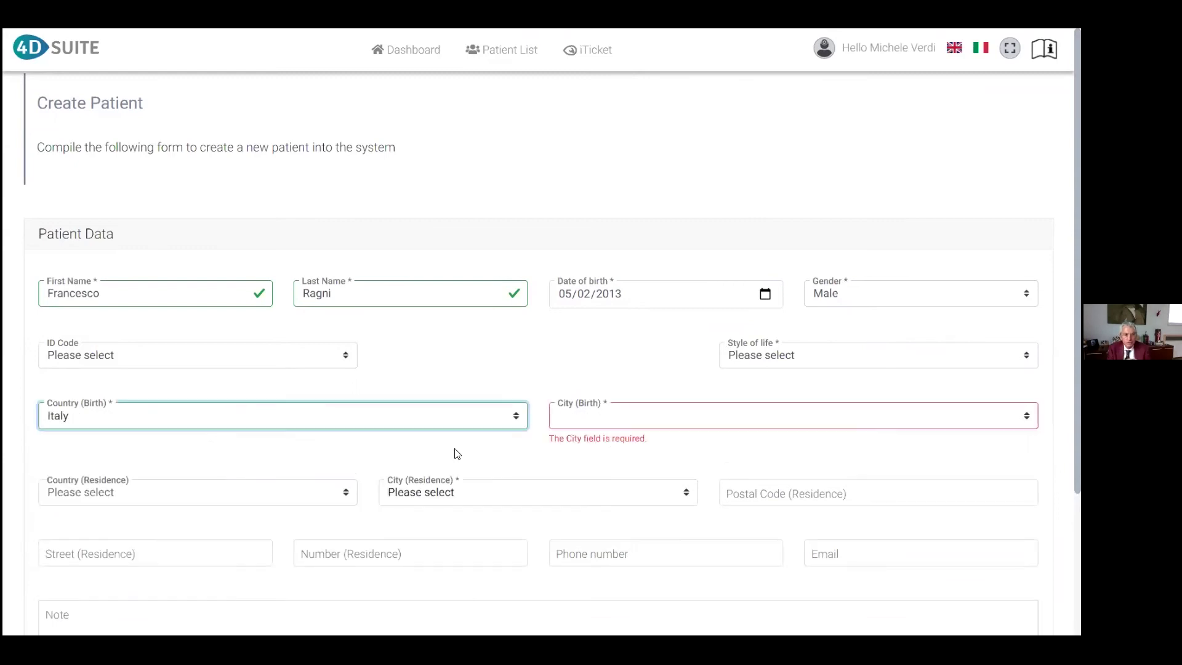
left_click(615, 424)
type("tara")
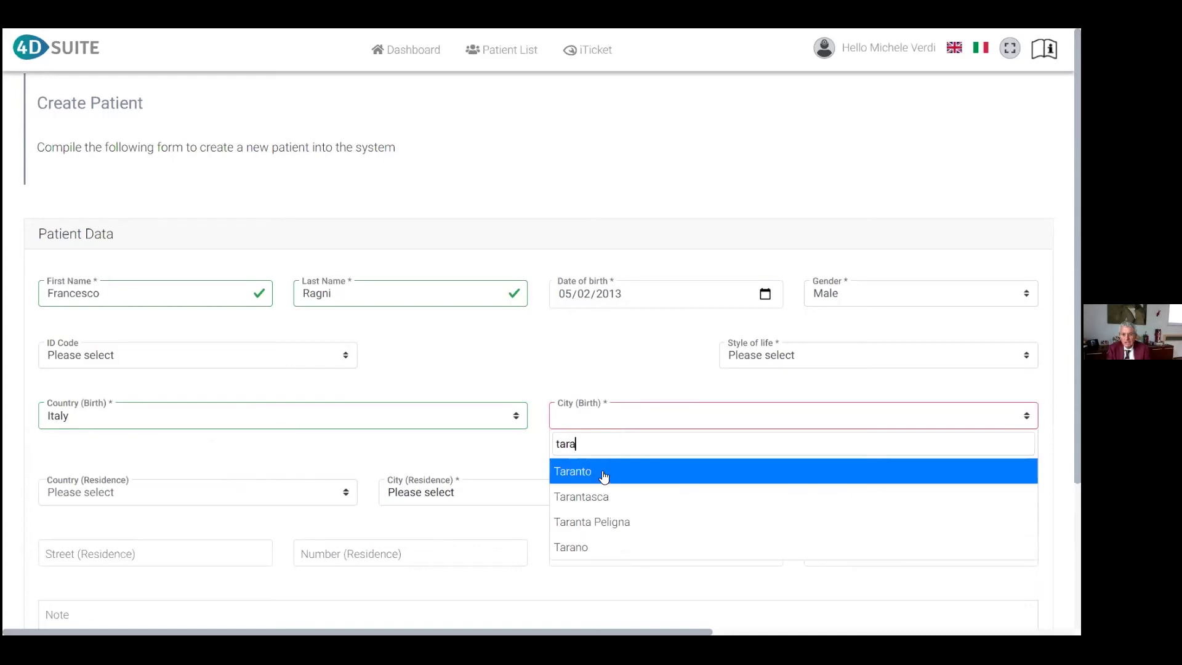
left_click(603, 472)
Set the style of life to Employee and create the patient, confirming the entered data
left_click(762, 358)
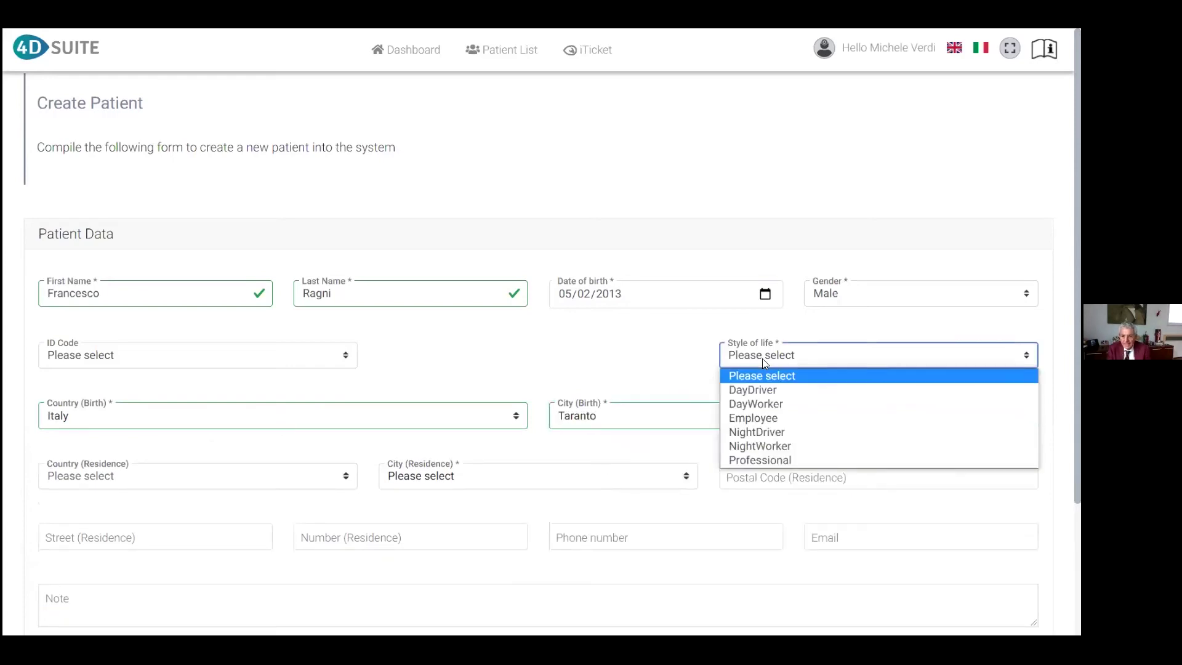
left_click(780, 417)
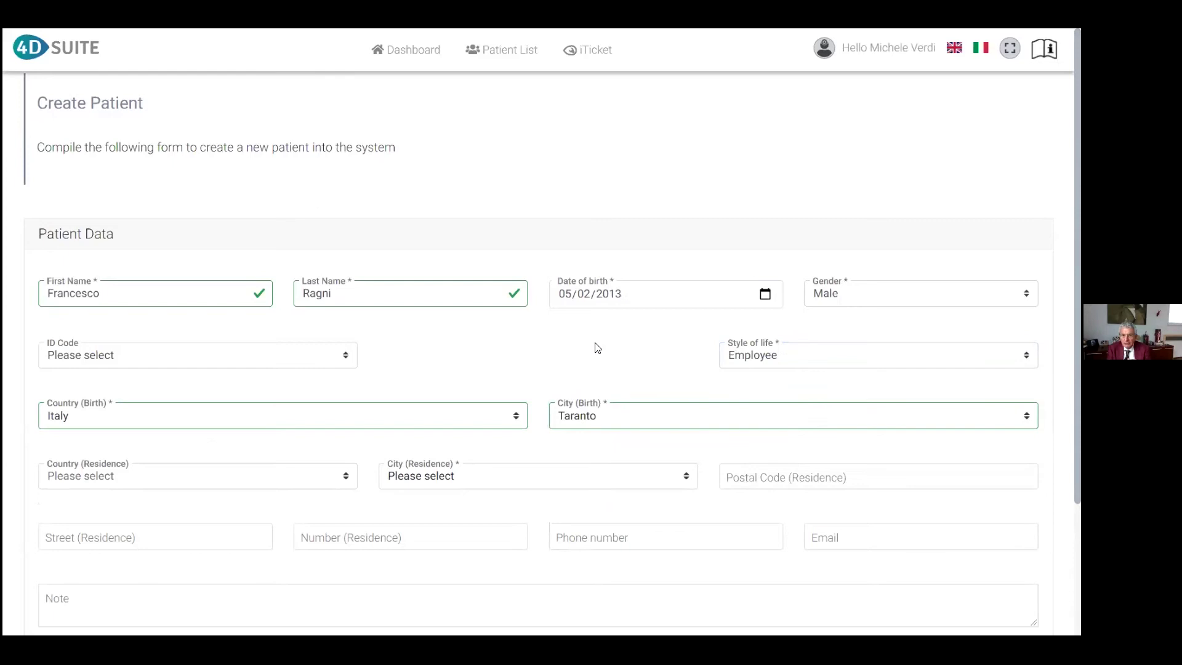
scroll(423, 406, "down", 3)
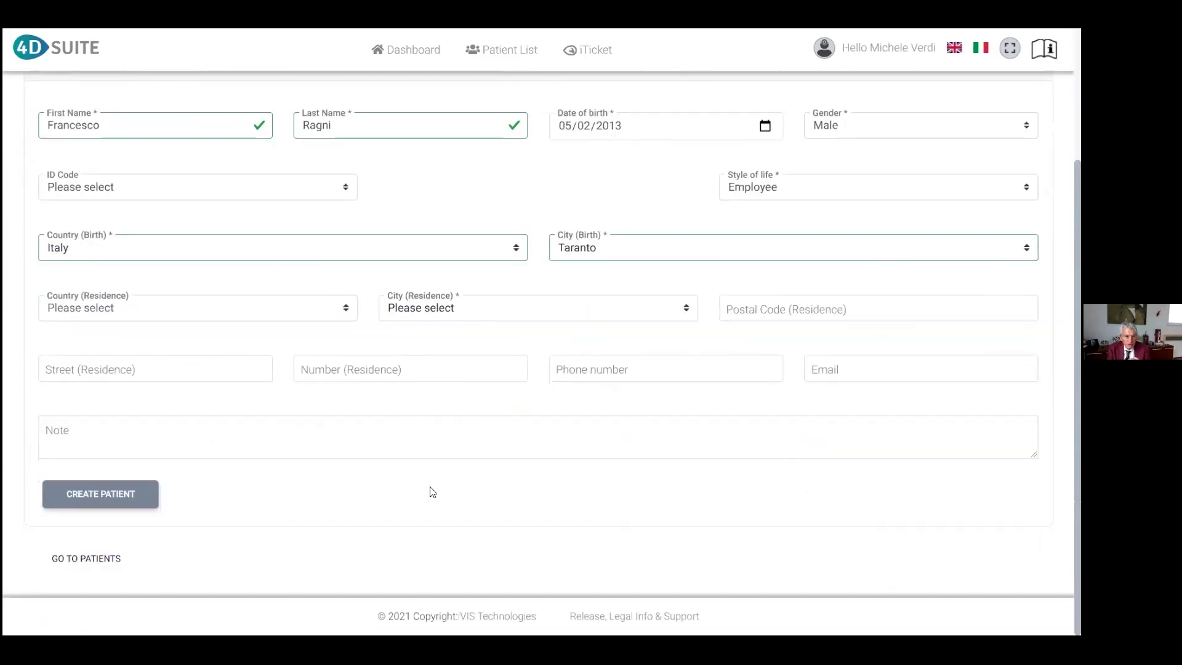
left_click(129, 493)
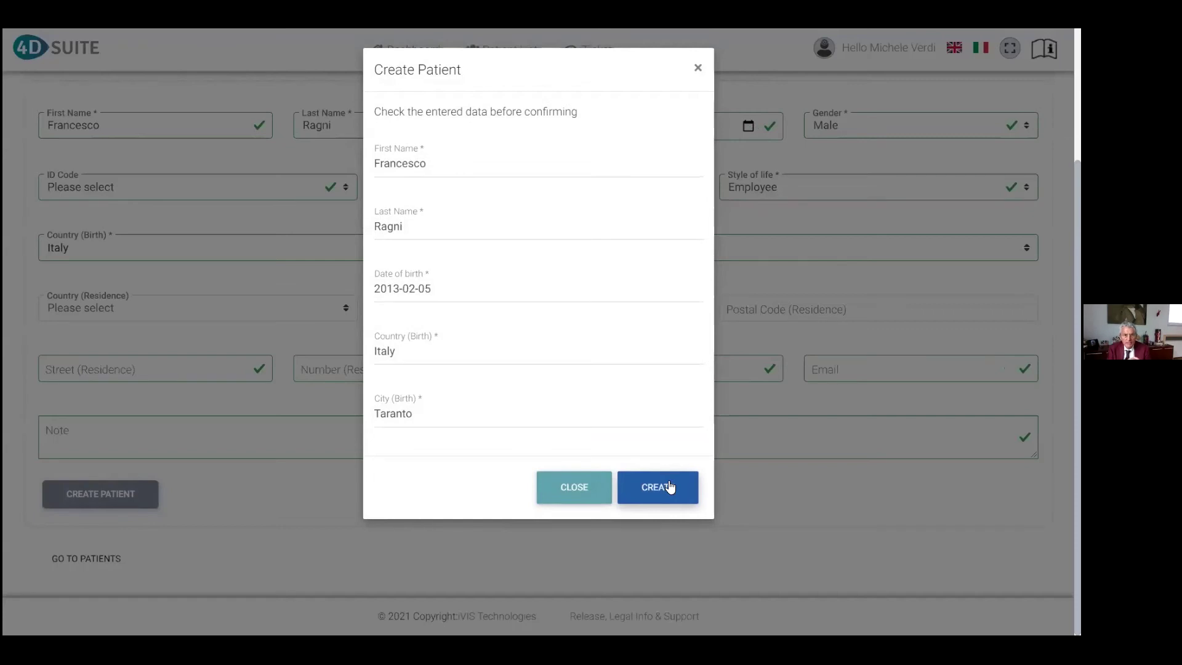
left_click(670, 487)
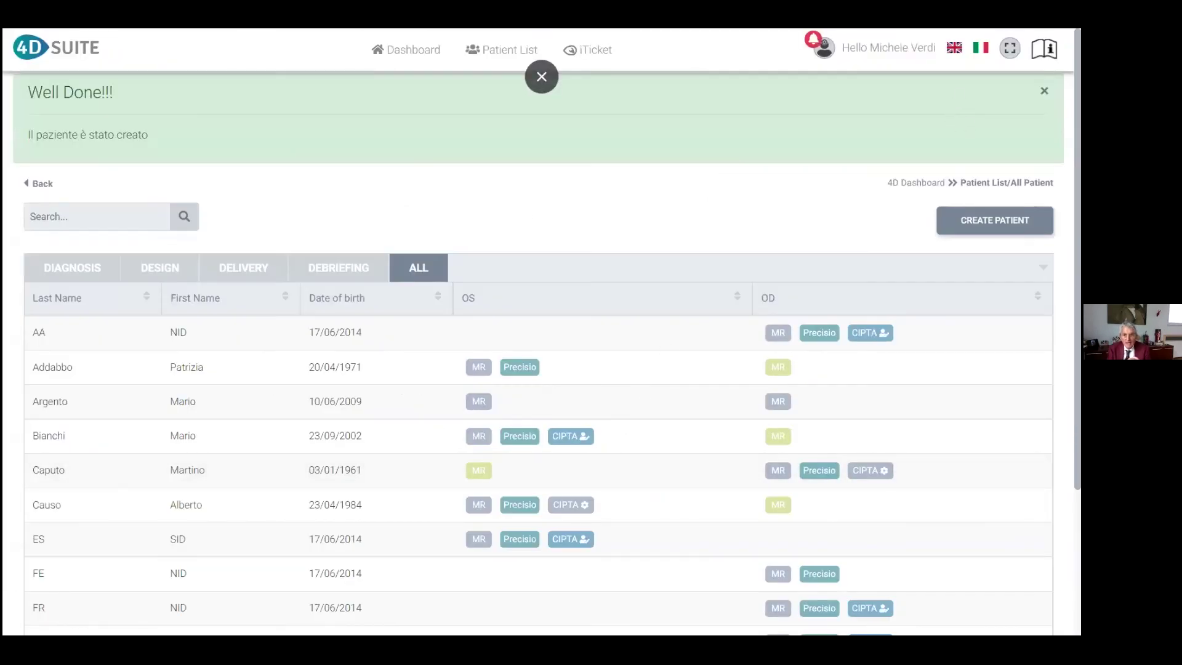
Dismiss the creation notice and open the newly created patient's details from page 2 of the patient list
left_click(1044, 90)
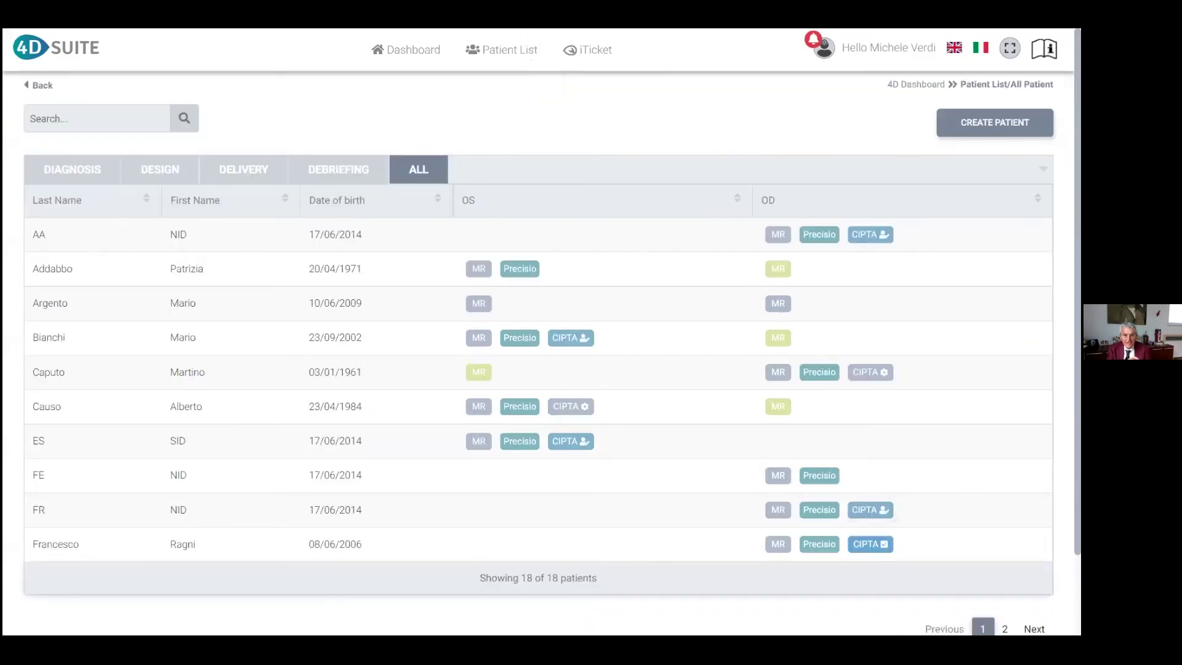
left_click(1004, 628)
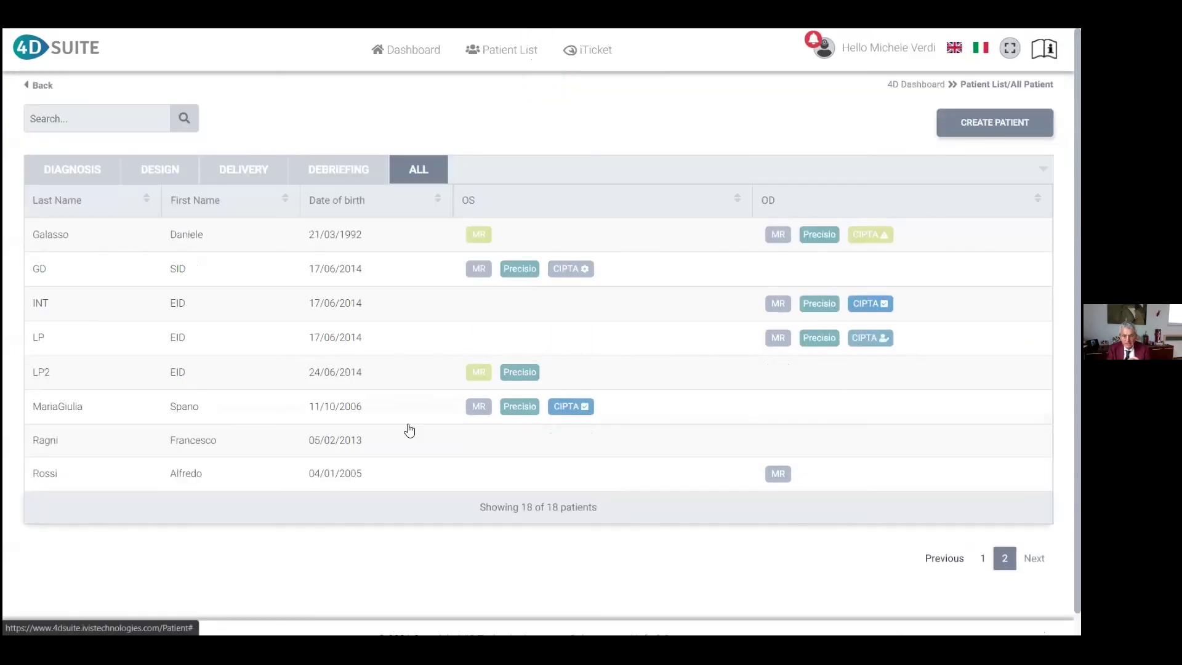
left_click(351, 441)
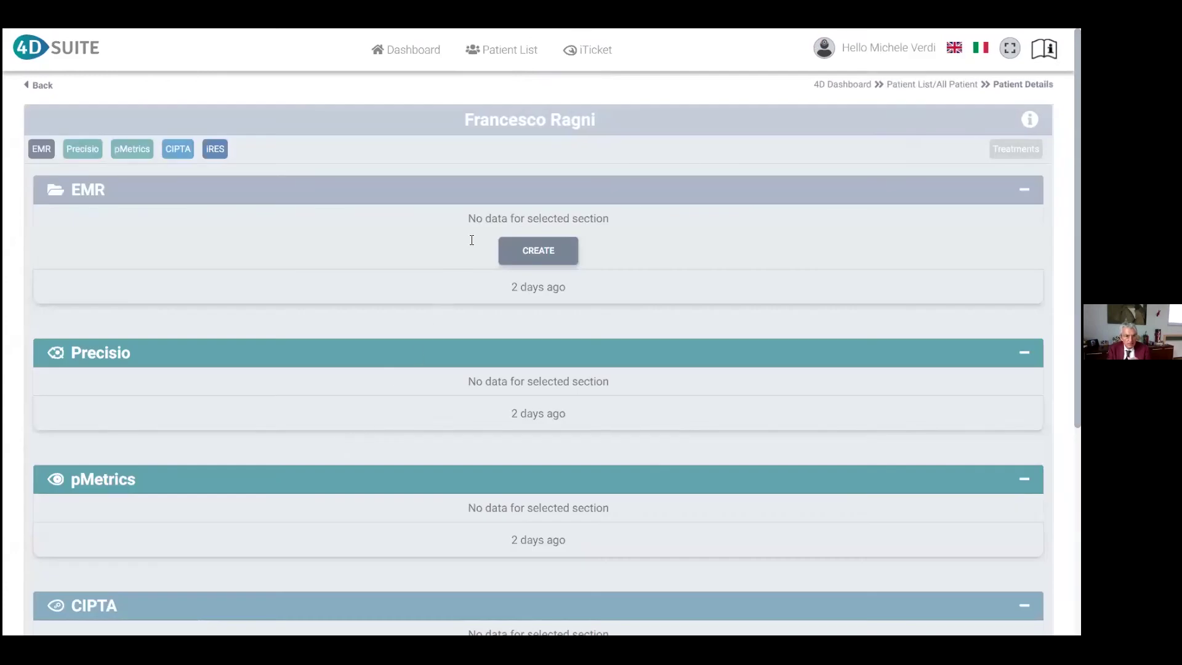
Create an EMR for the OD eye with the visit date 02/07/2021
left_click(538, 252)
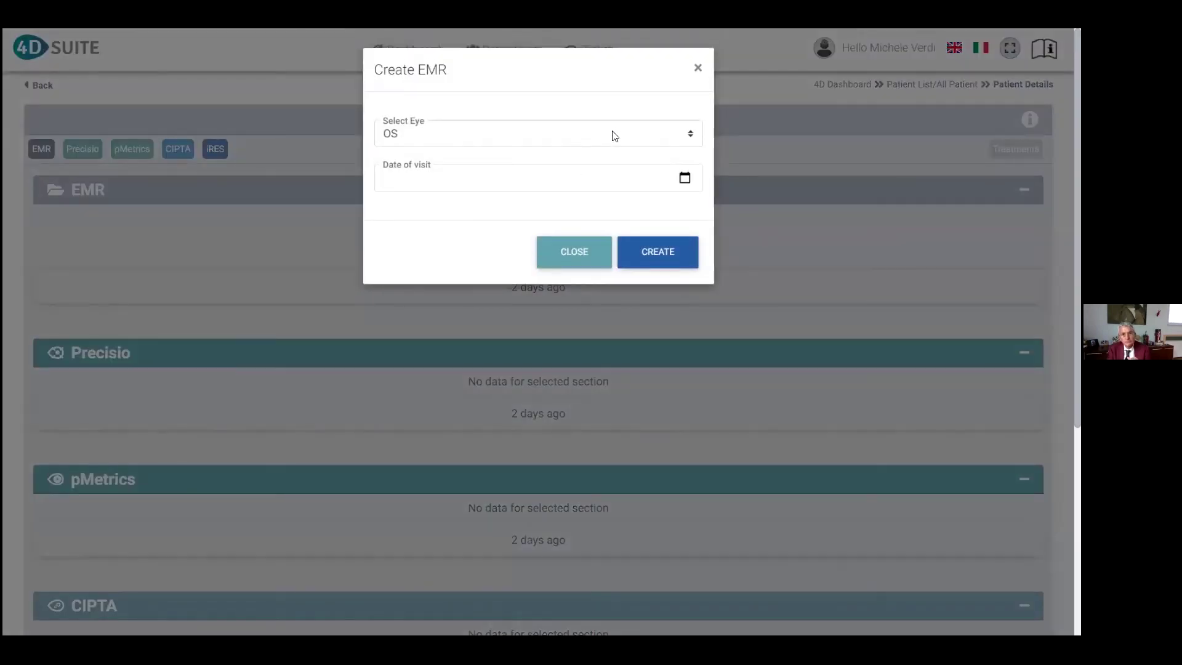
left_click(608, 141)
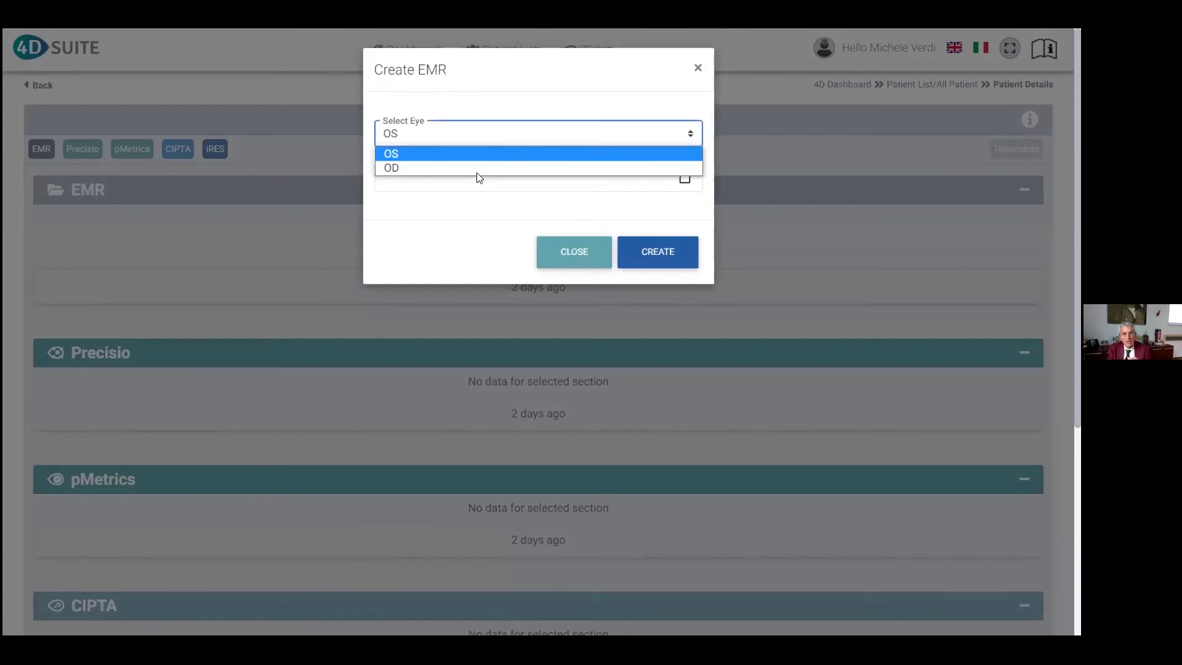
left_click(475, 171)
left_click(685, 178)
left_click(659, 251)
left_click(659, 251)
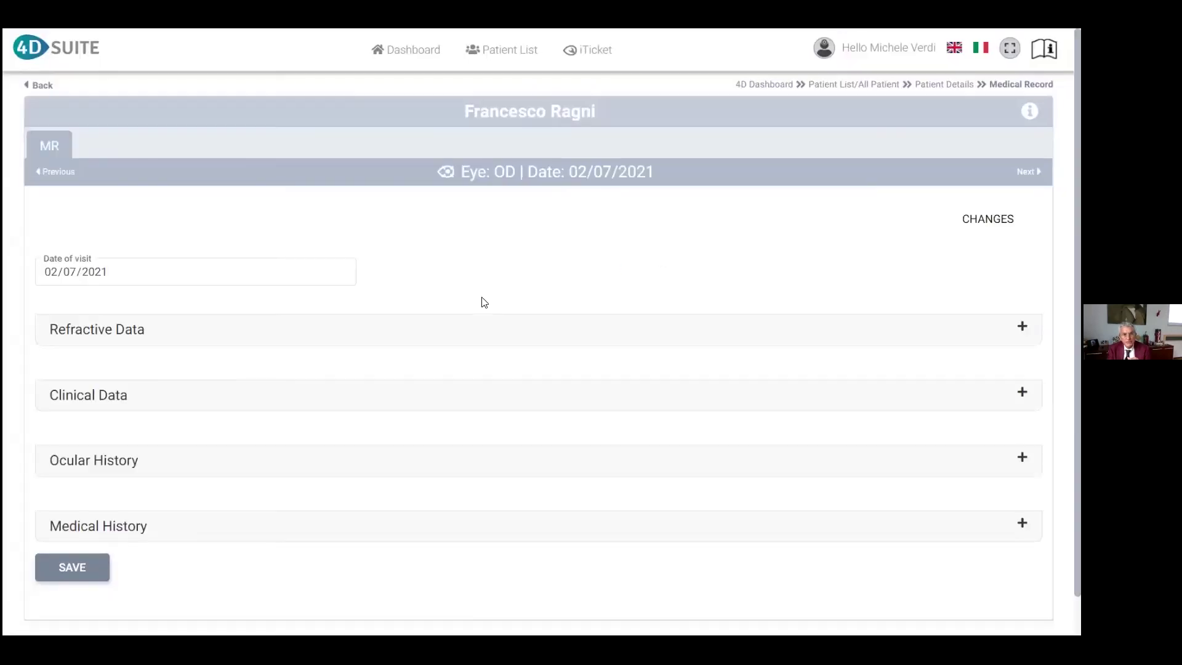
In the CDVA refractive data, set Snellen to 20/20 and the sphere to -2 D
left_click(416, 338)
left_click(123, 430)
scroll(137, 360, "down", 1)
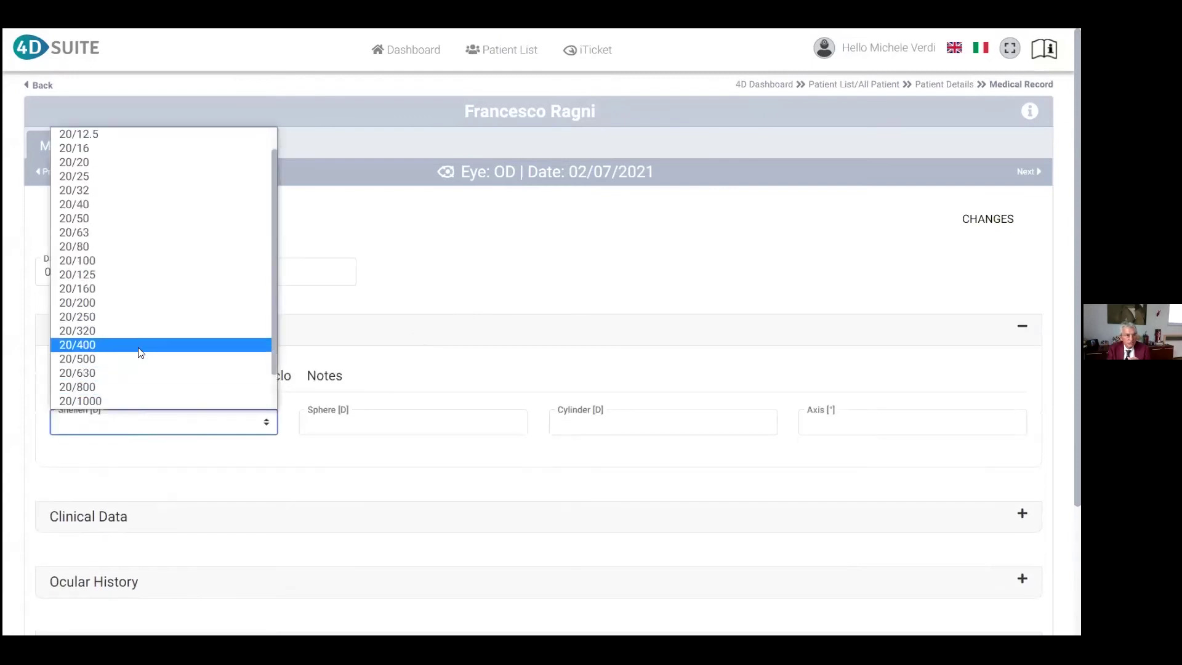
left_click(92, 165)
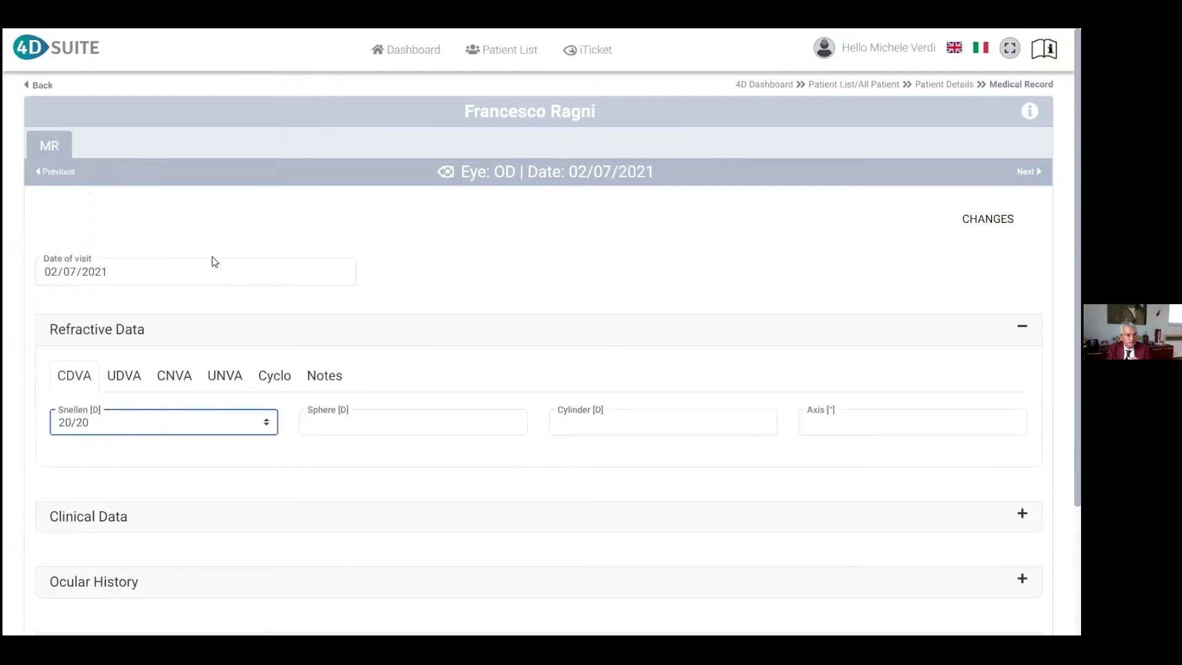
left_click(352, 429)
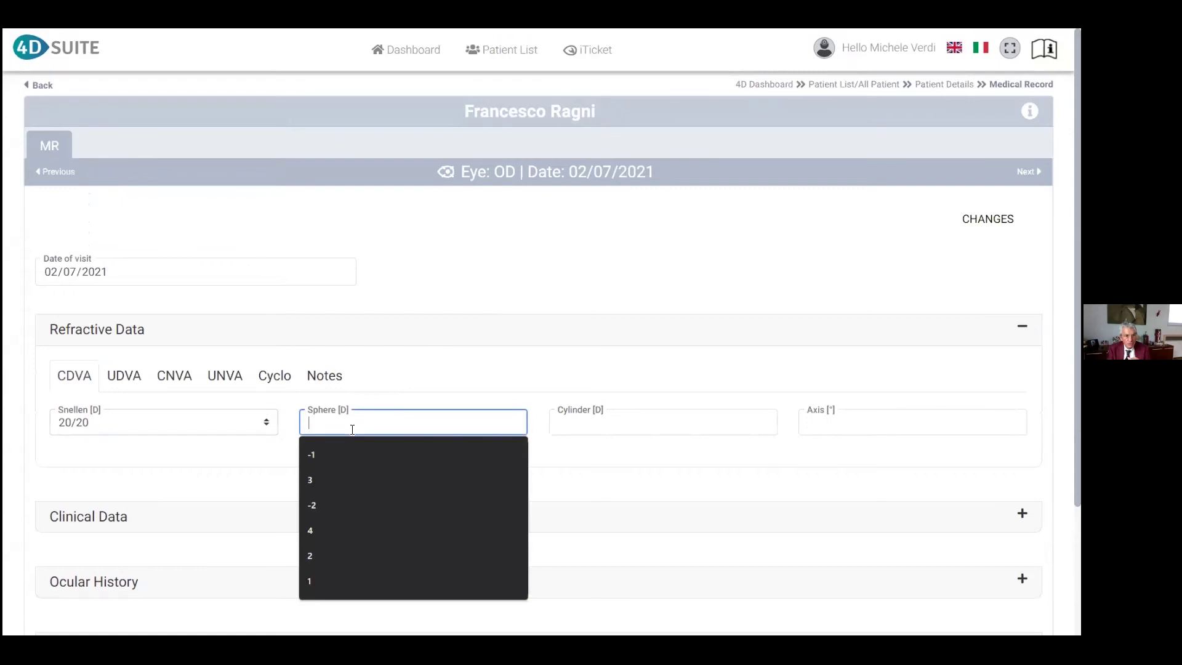
type("-2")
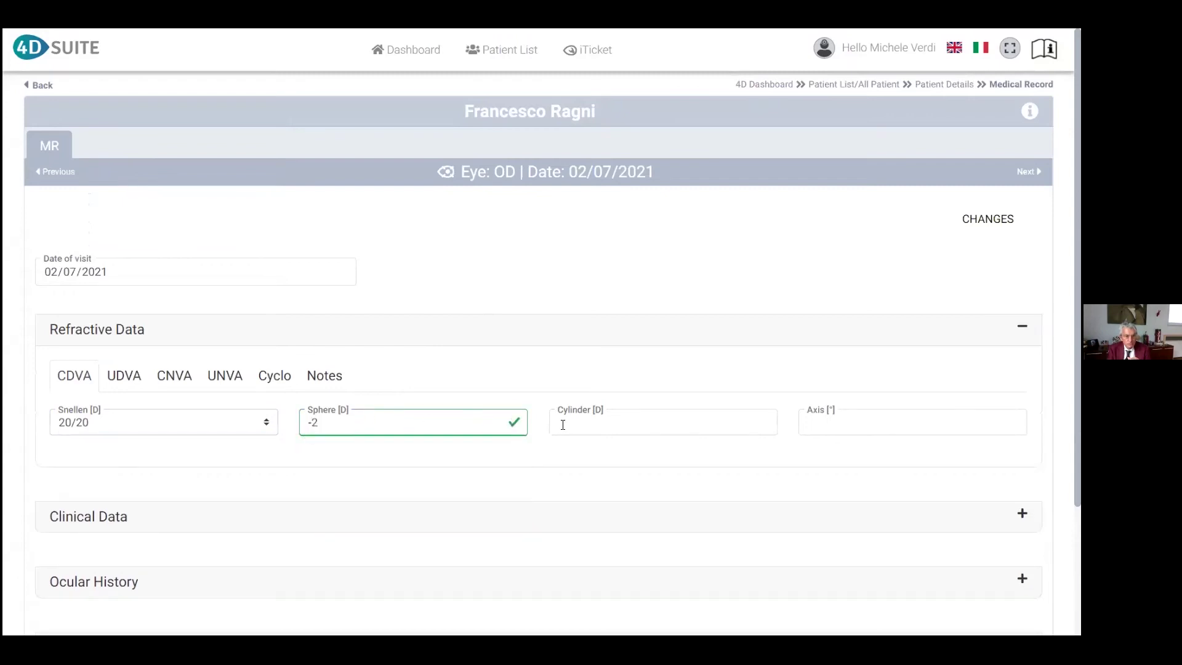
Set the CDVA cylinder to -1.75 D and the axis to 160°, and save the medical record
left_click(565, 425)
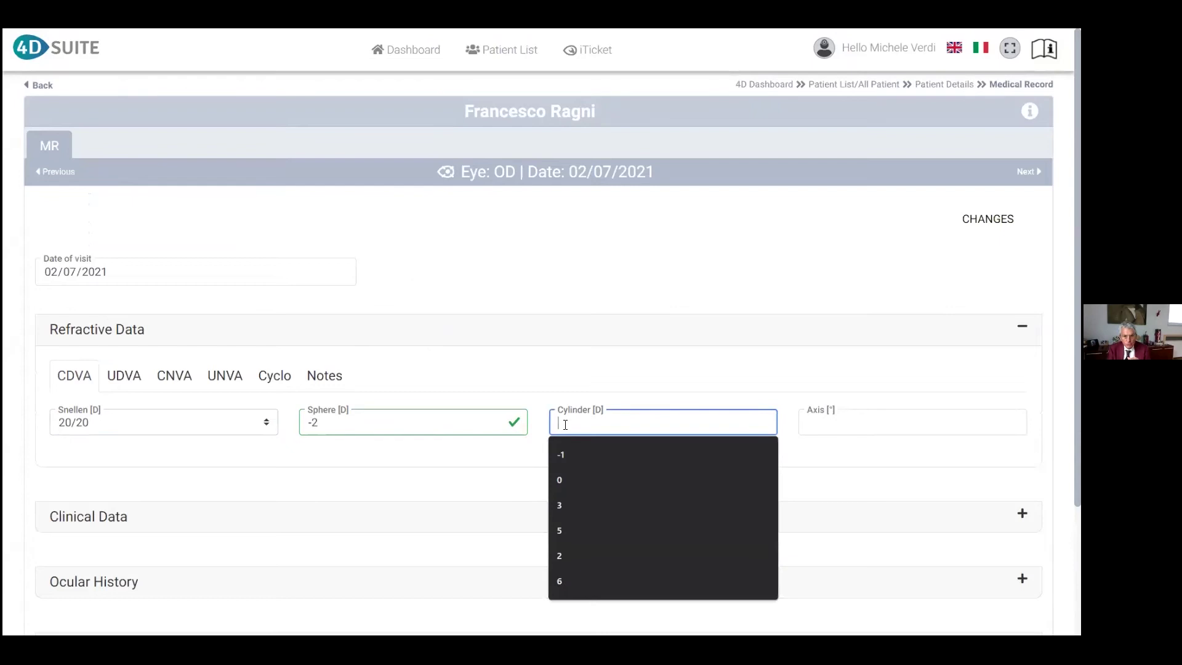
type("-1")
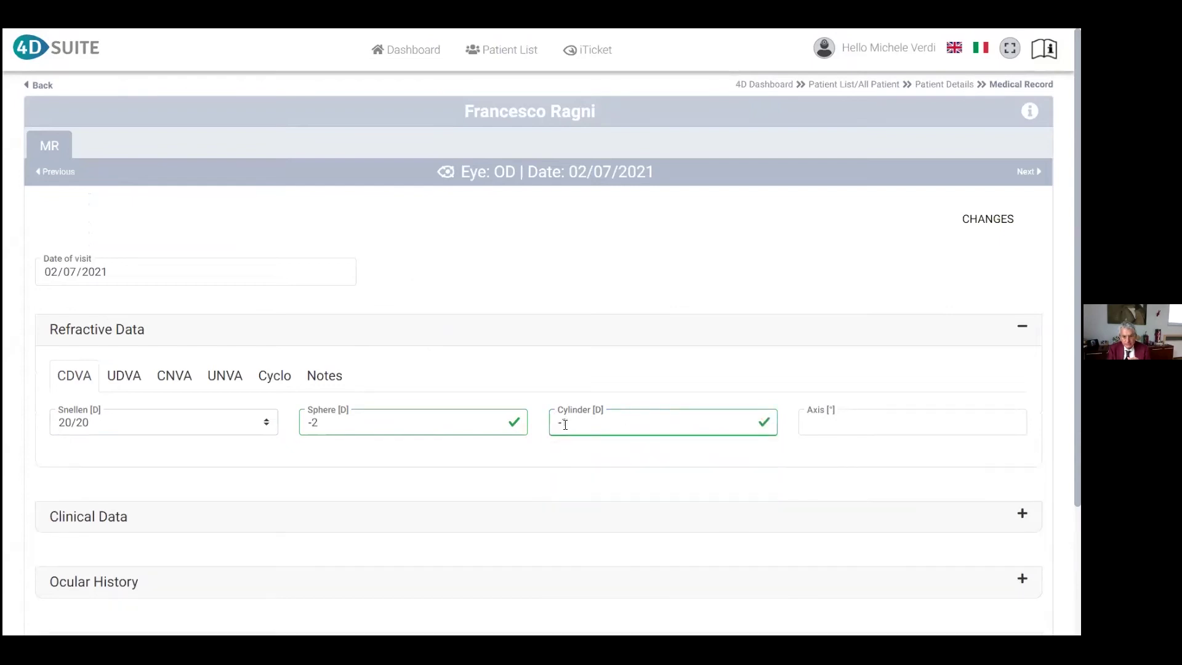
type(".75")
left_click(853, 428)
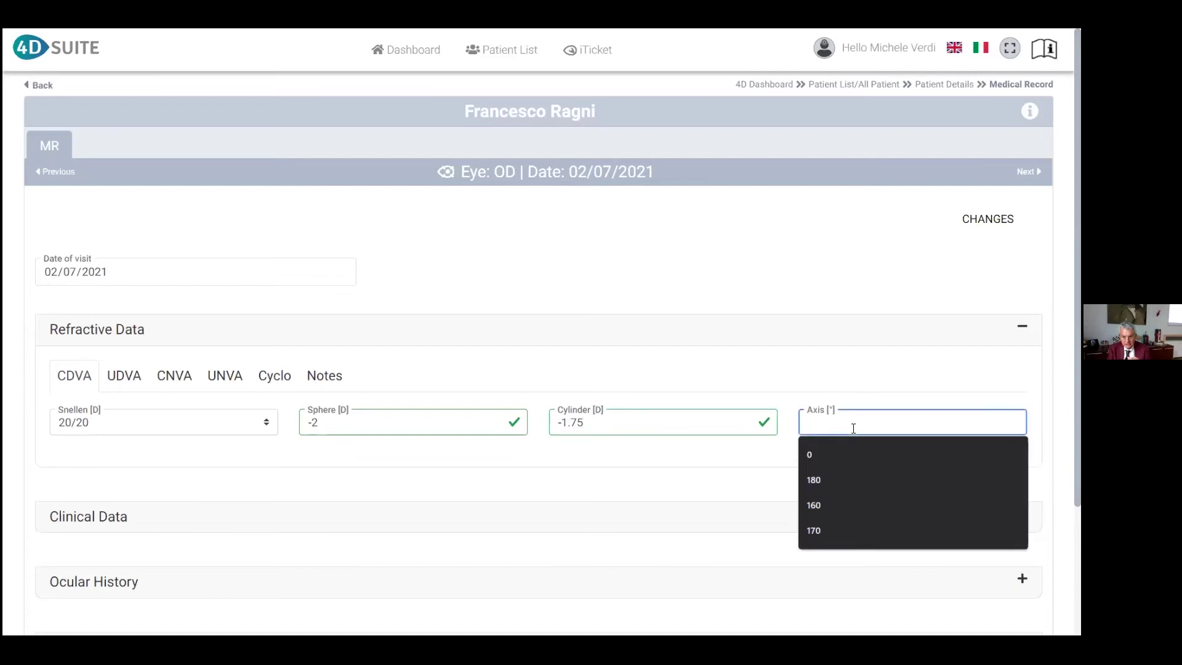
type("160")
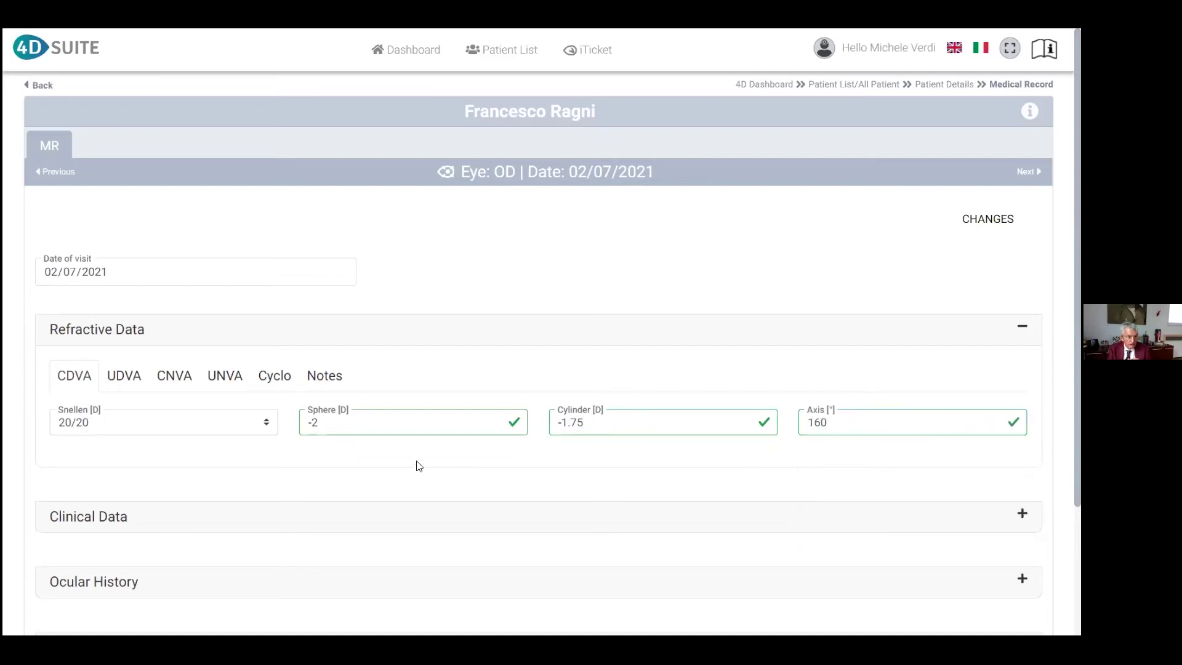
scroll(383, 419, "down", 1)
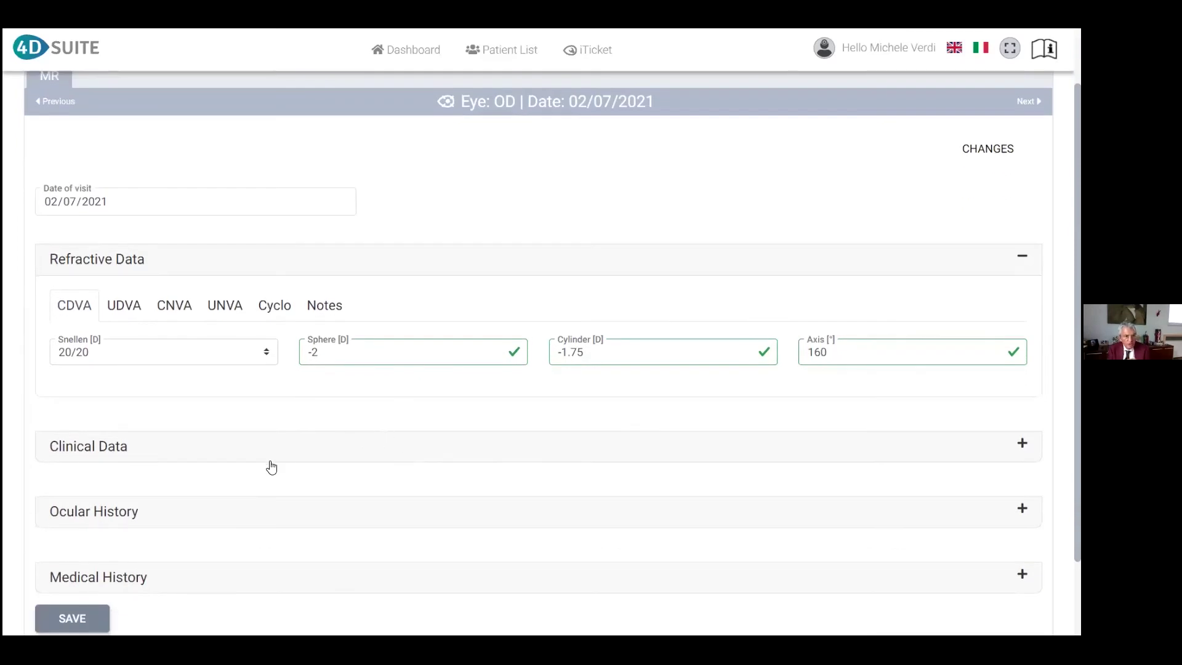
scroll(66, 567, "down", 1)
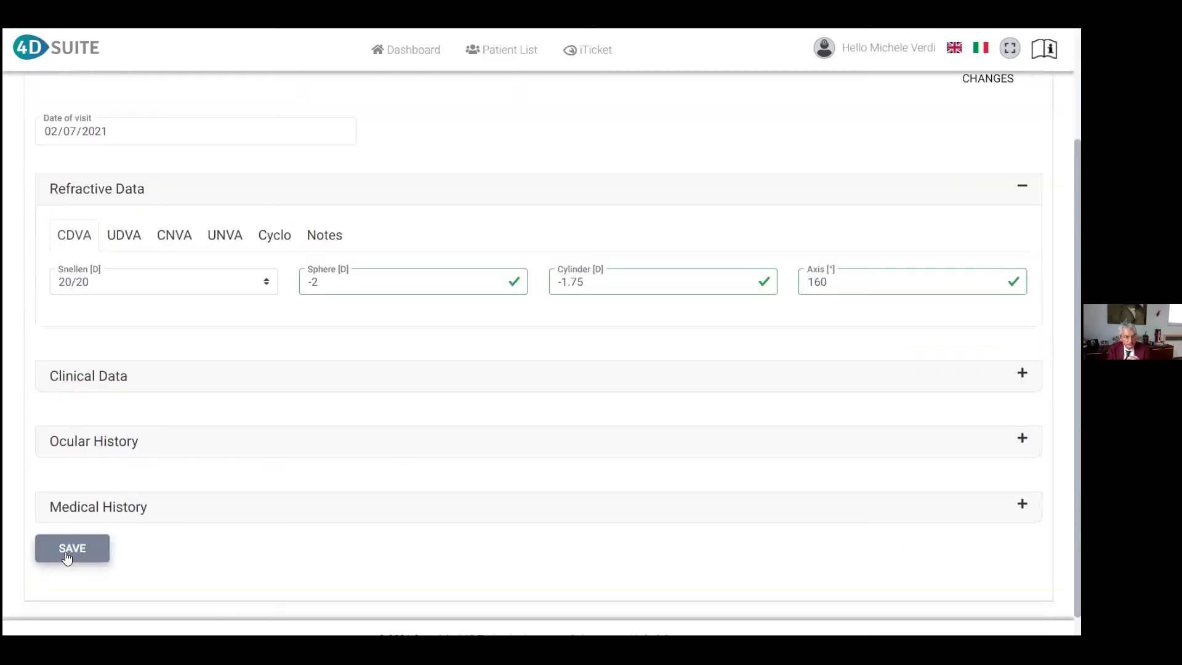
left_click(68, 554)
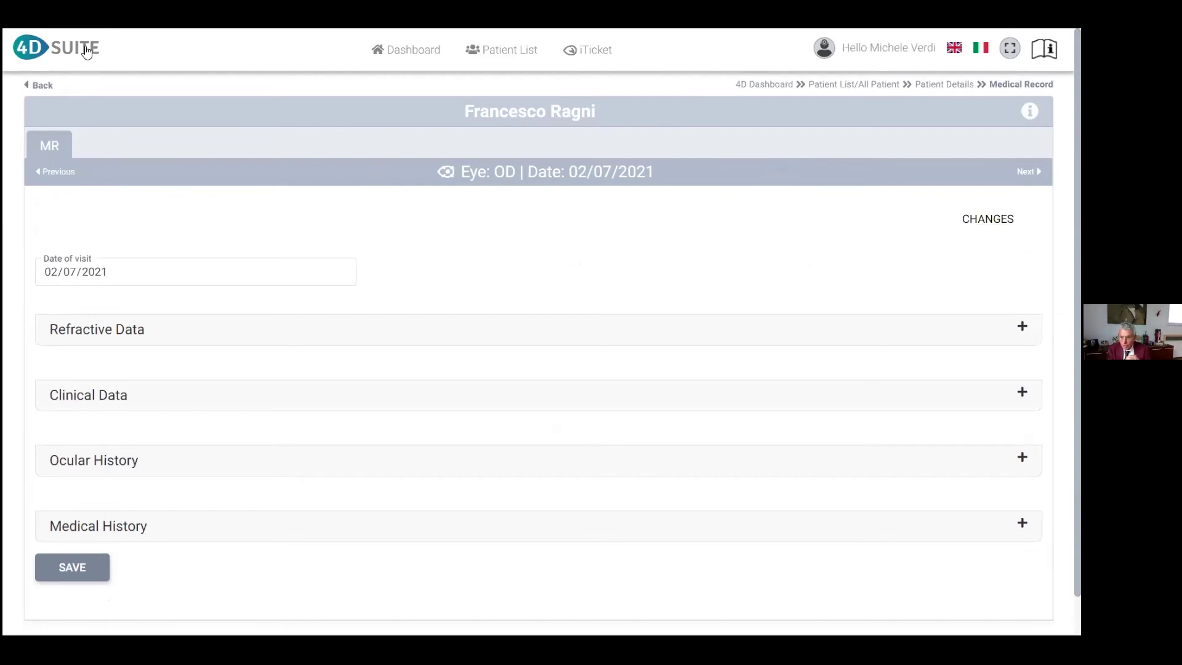
Return to the patient list and open the 02/07/2021 11:00:36 Precisio exam of the patient listed just above the new one
left_click(44, 89)
left_click(44, 90)
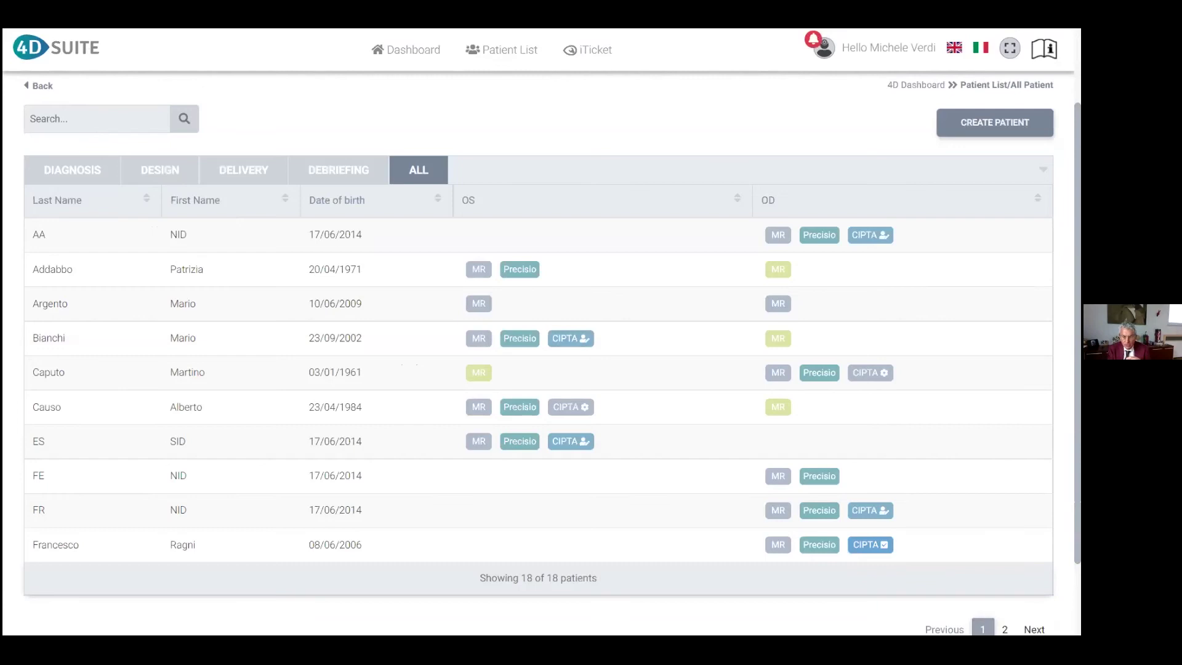
left_click(1004, 629)
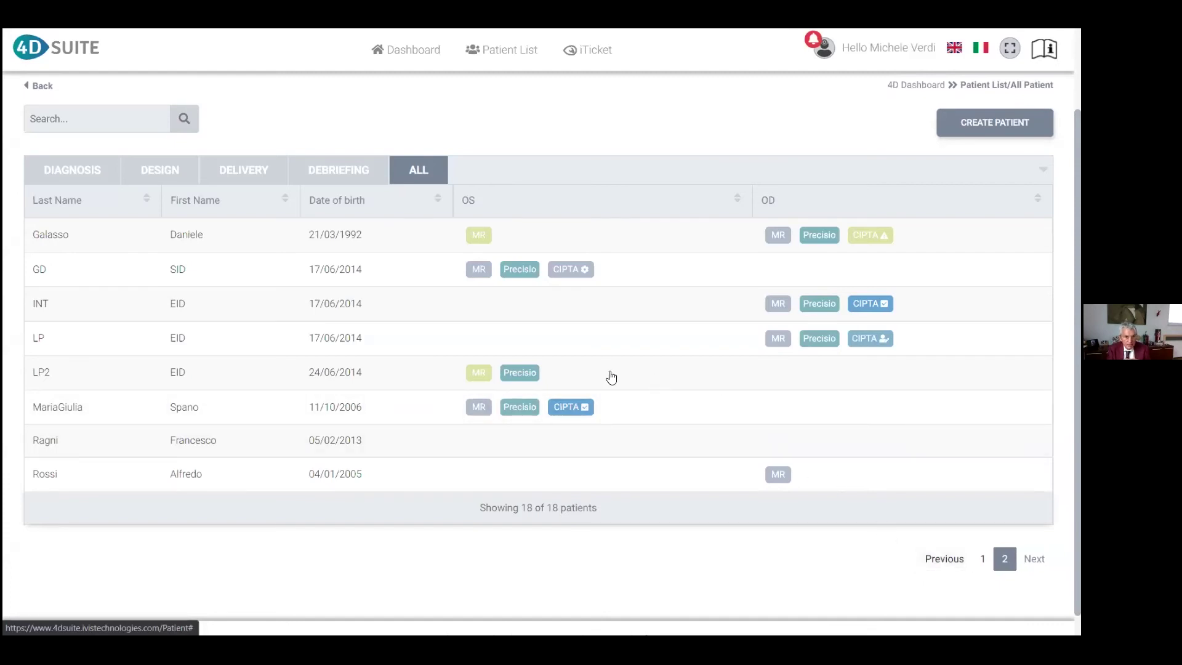
left_click(520, 408)
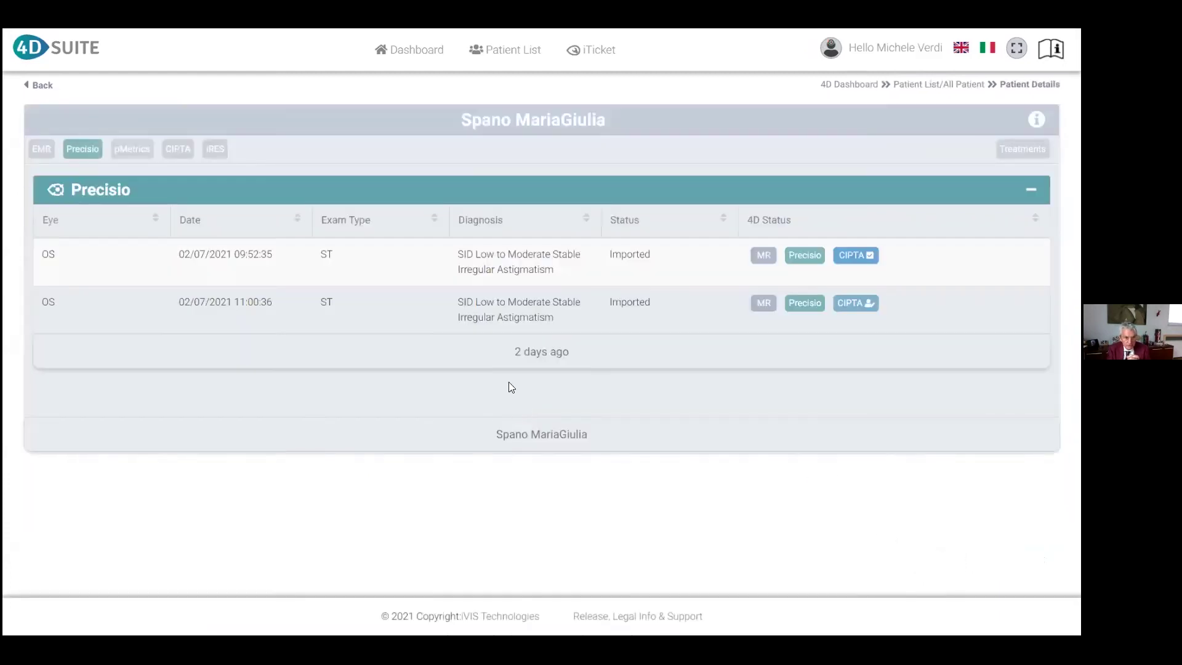
left_click(311, 323)
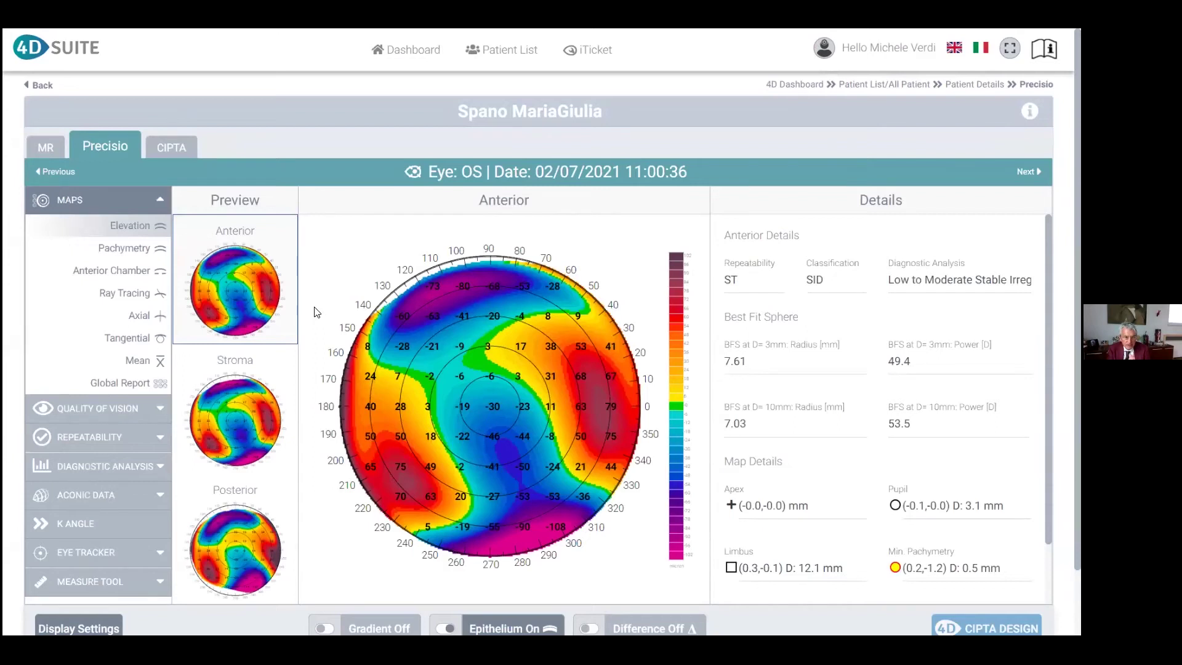
Examine the Pachymetry maps, including epithelial thickness and Epithelial Raytracing Power, and display the anterior Ray Tracing map
left_click(660, 624)
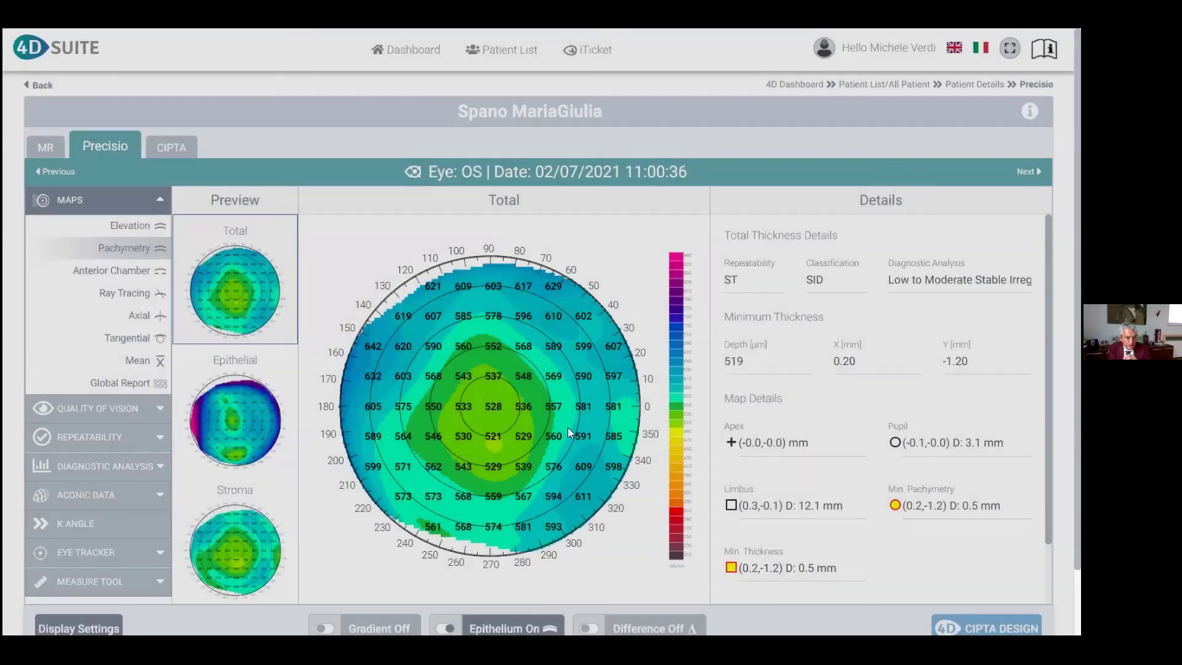
scroll(244, 343, "down", 1)
left_click(240, 343)
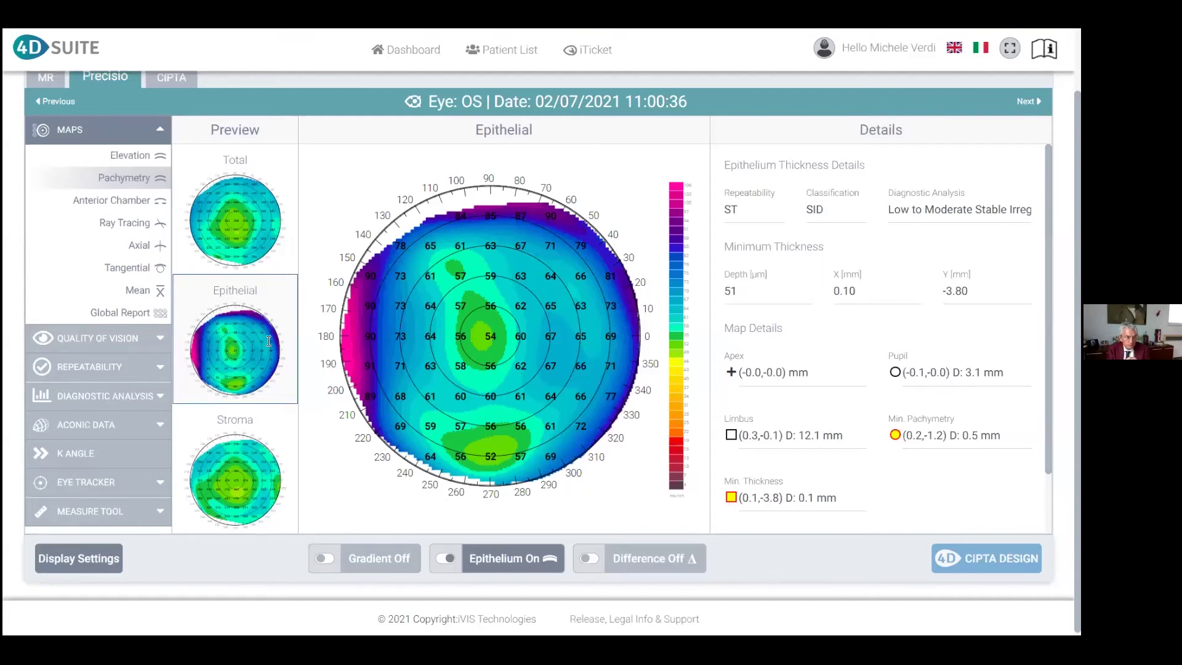
left_click(163, 203)
left_click(434, 360)
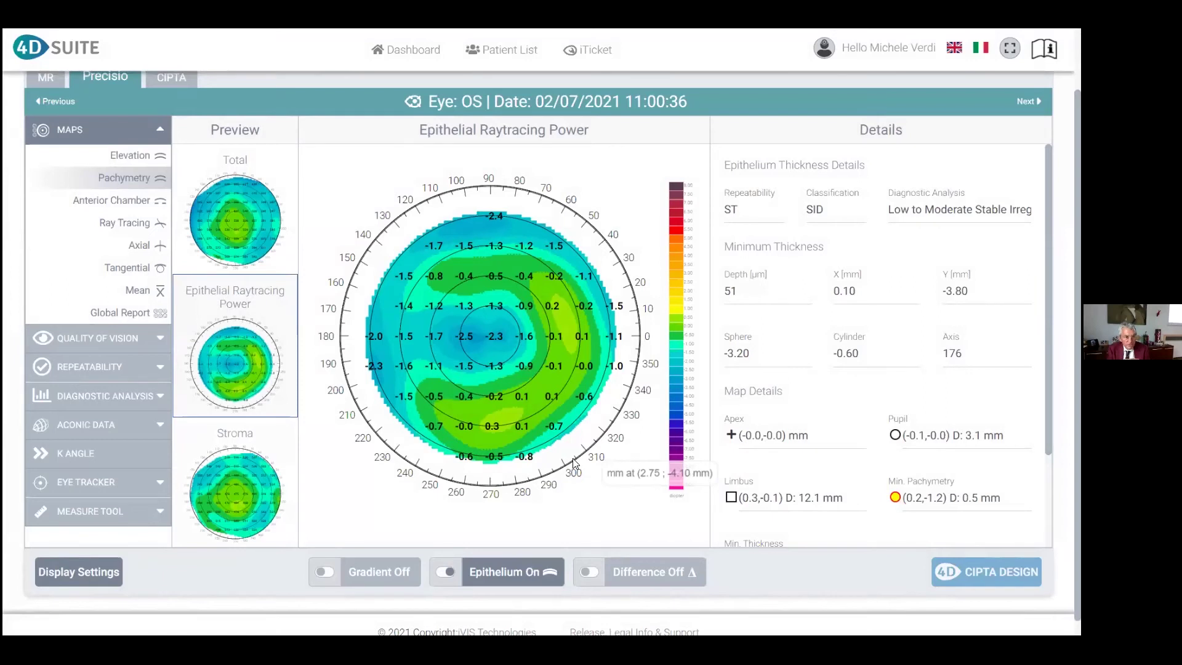
left_click(117, 227)
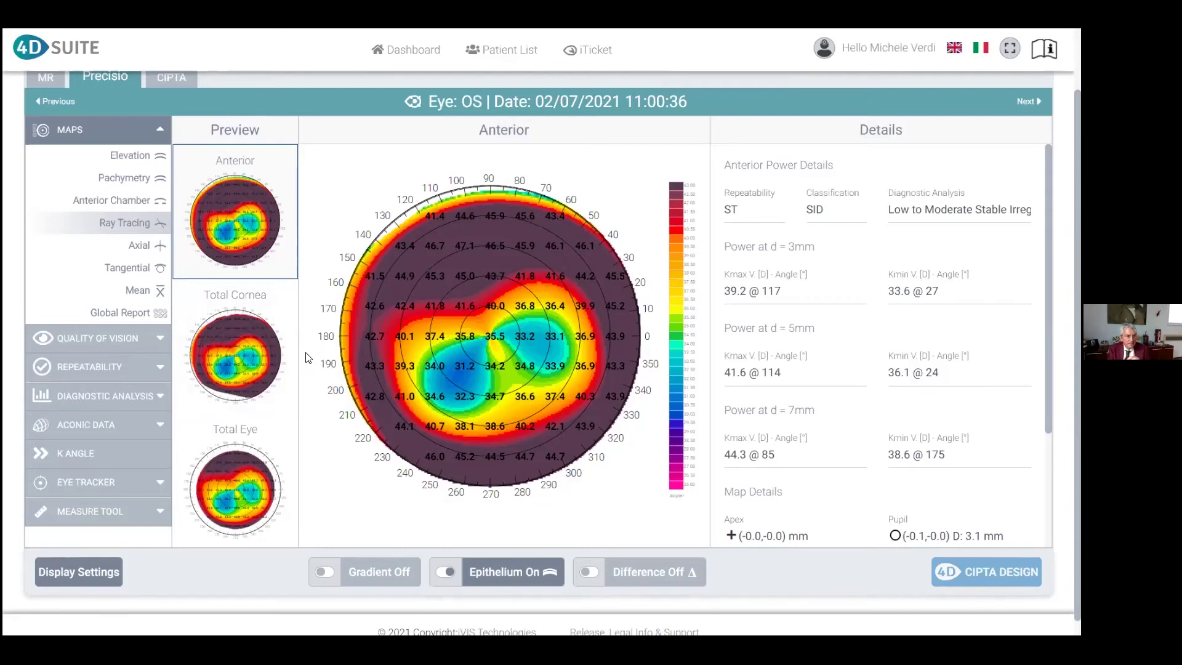
Examine the QoV Focused PreOp WaveFront and PSF, and display the anterior Elevation map
left_click(92, 338)
left_click(88, 182)
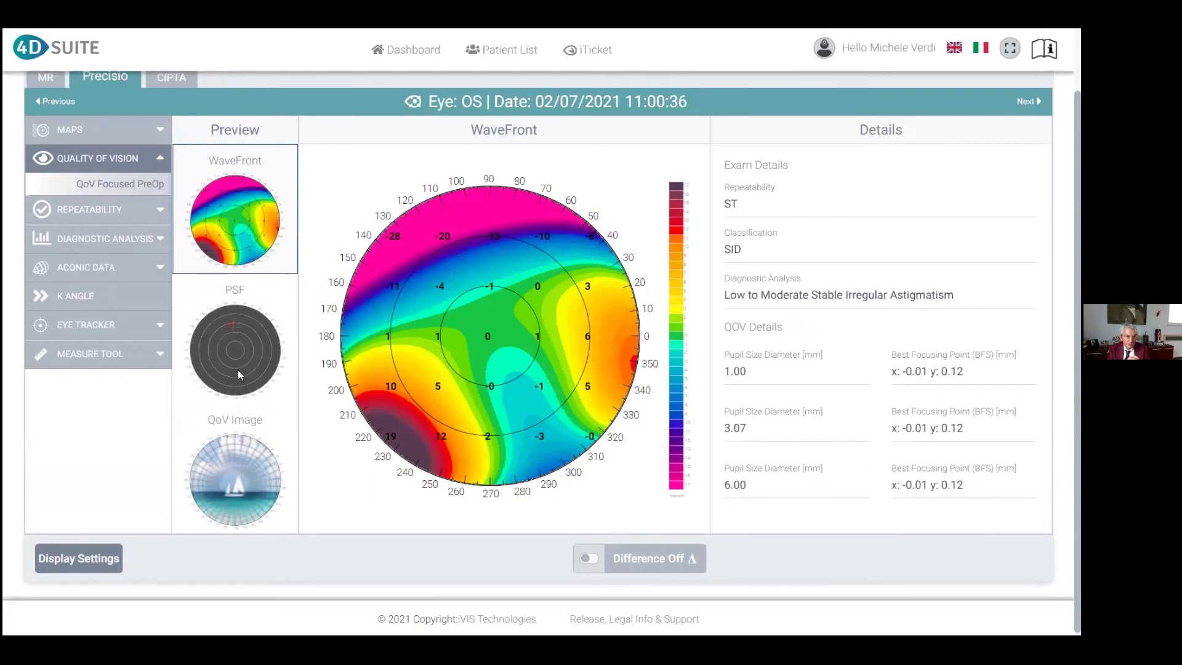
left_click(239, 374)
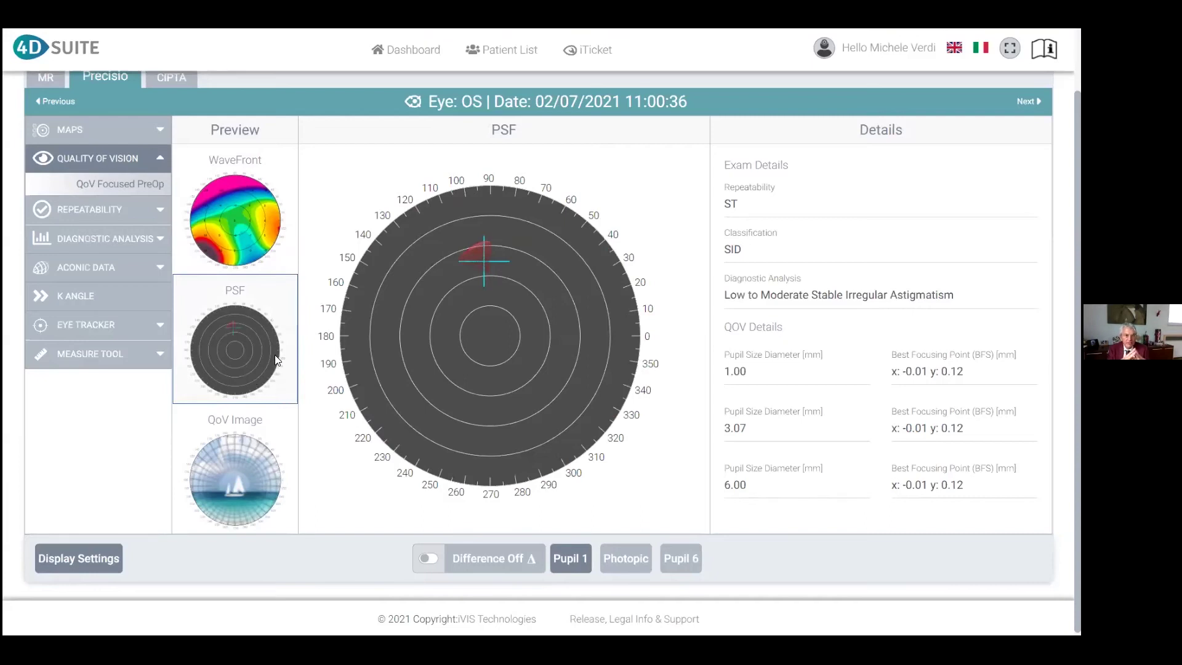
left_click(116, 130)
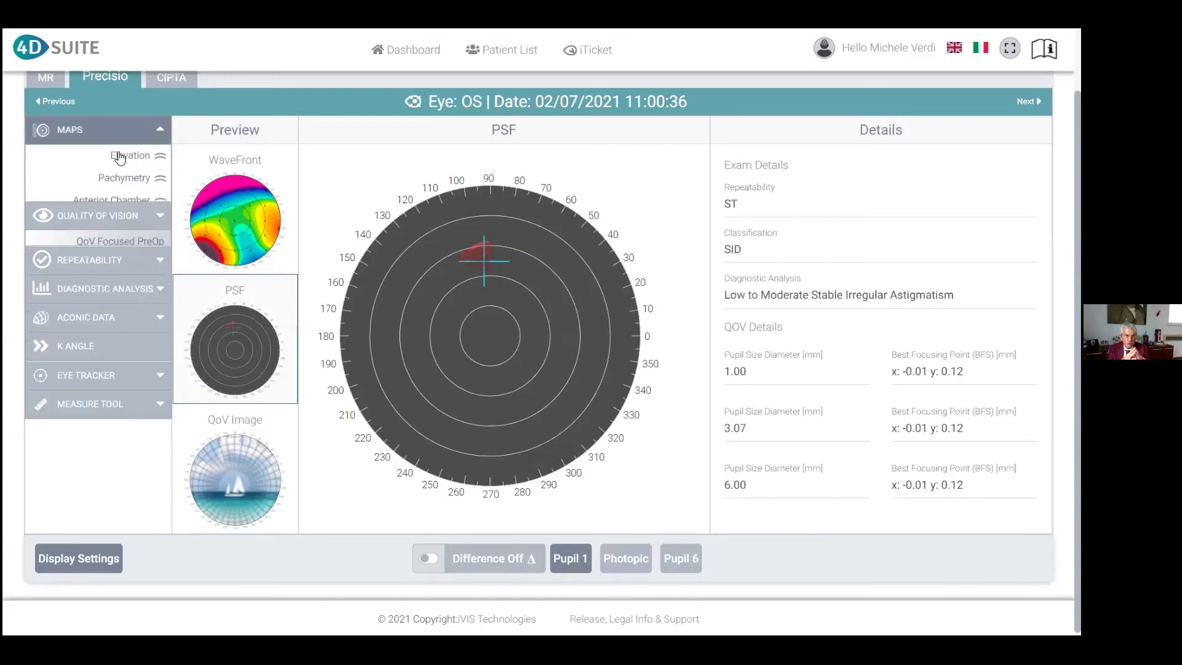
left_click(118, 158)
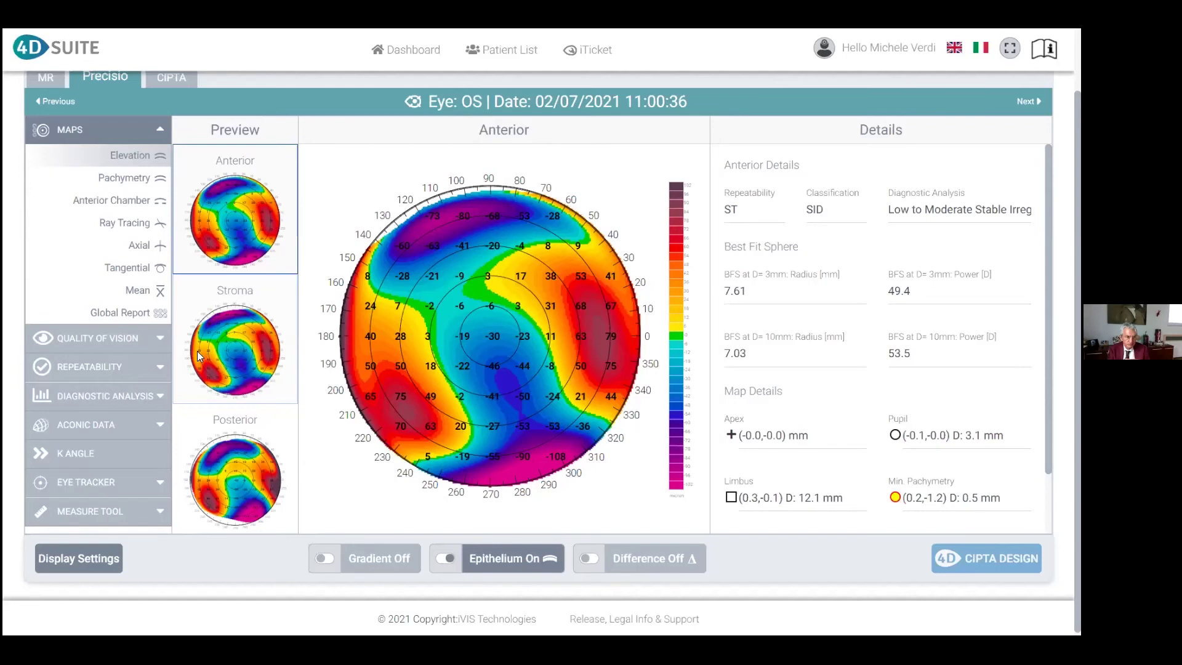
Examine the QoV Focused PreOp PSF for the Photopic pupil and its simulated QoV Image
left_click(142, 338)
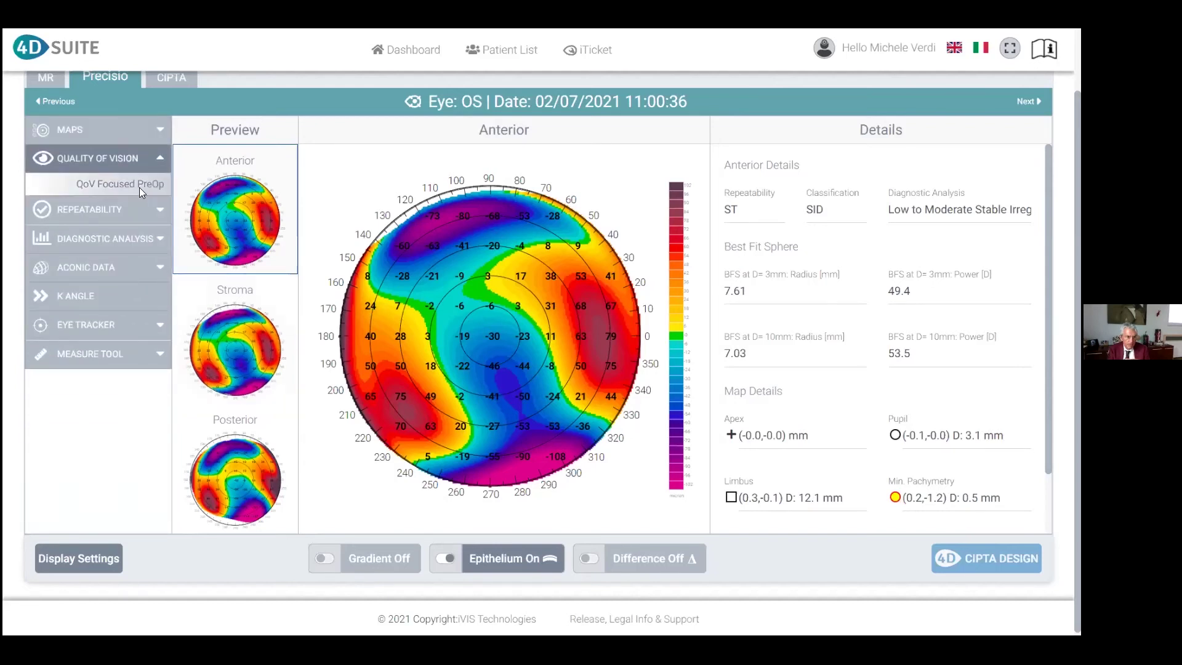
left_click(140, 187)
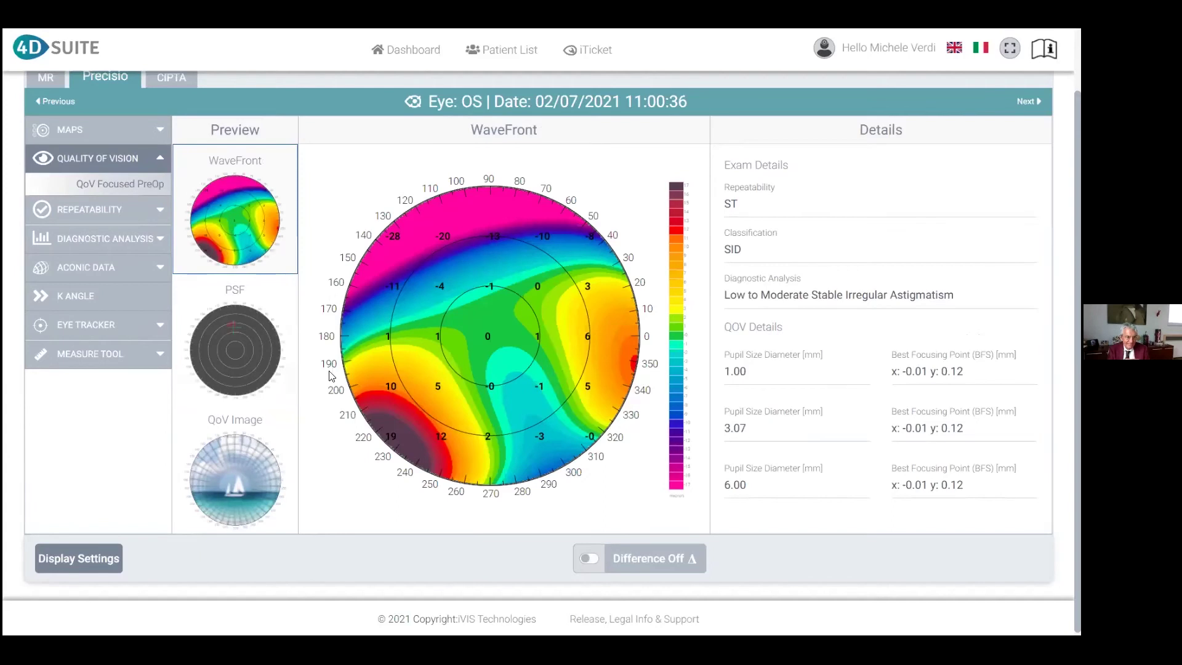
left_click(259, 367)
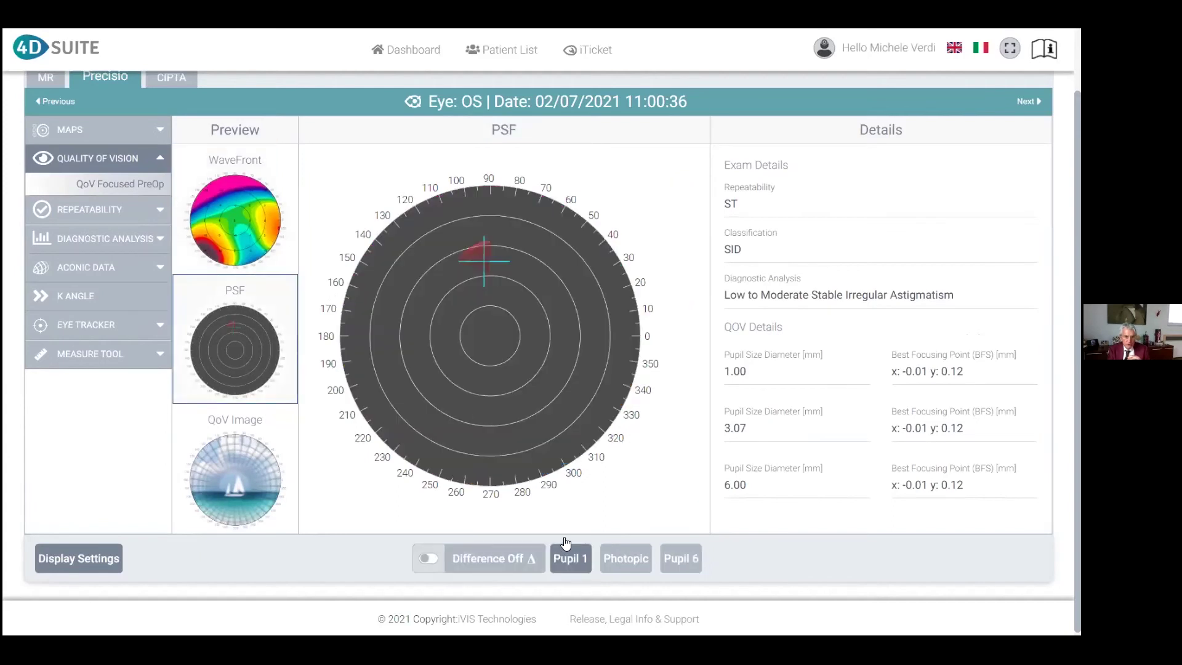
left_click(618, 560)
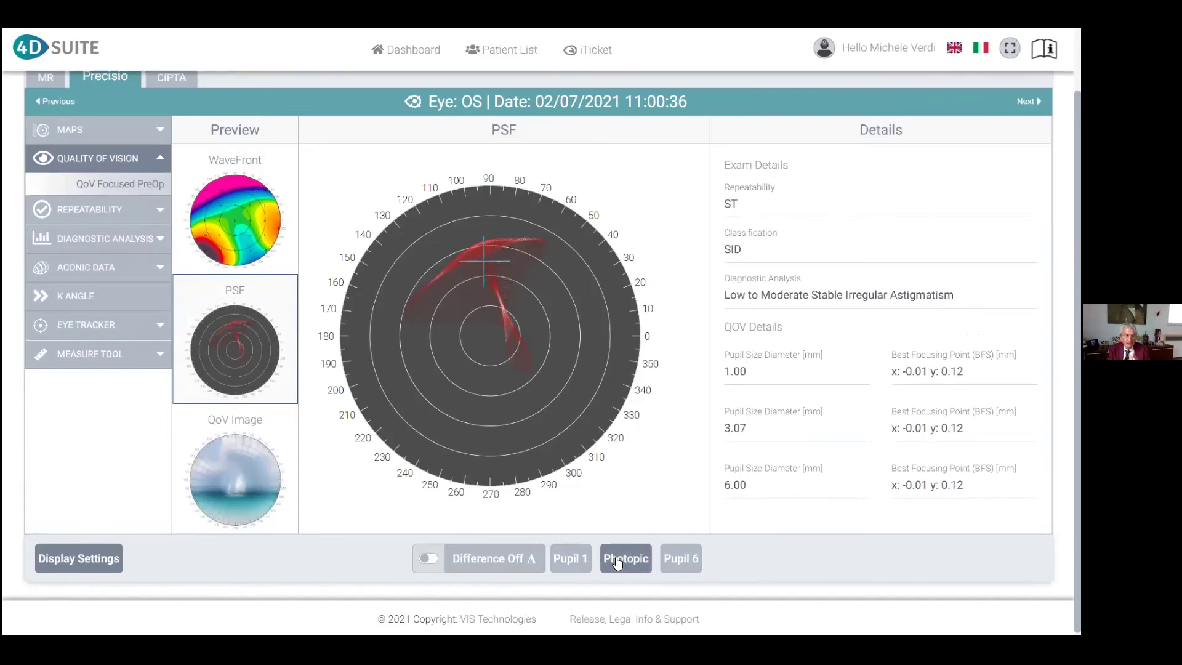
left_click(248, 487)
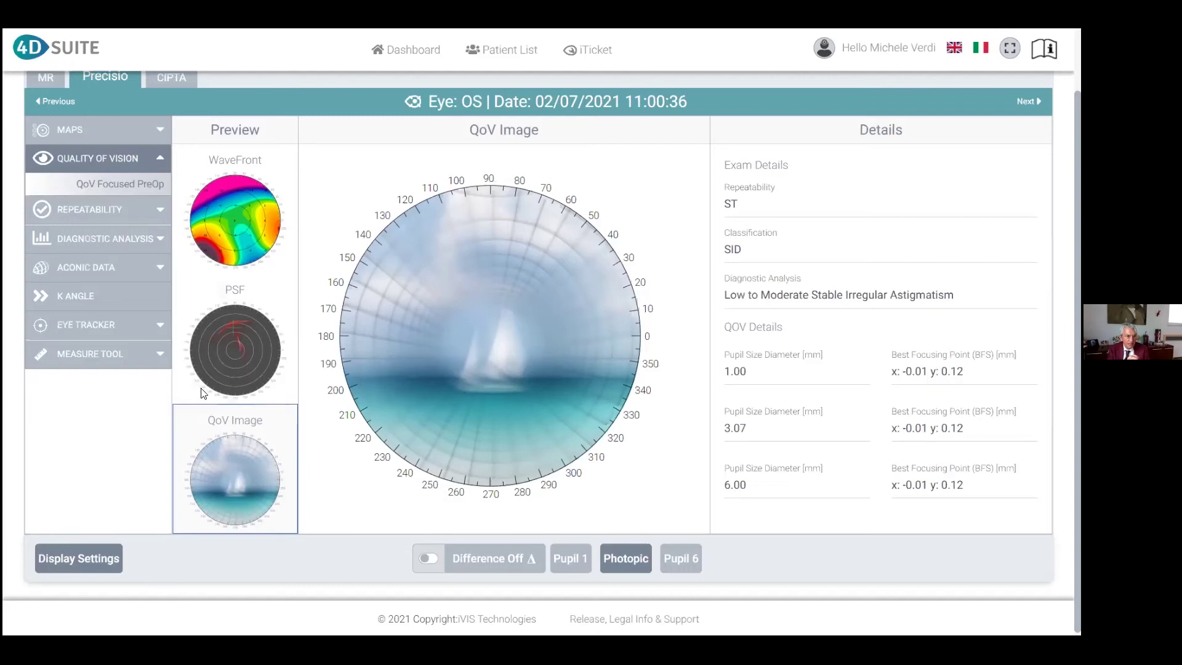
Open the Eye Tracker results and examine the patient's Fixation plot
left_click(123, 326)
left_click(123, 330)
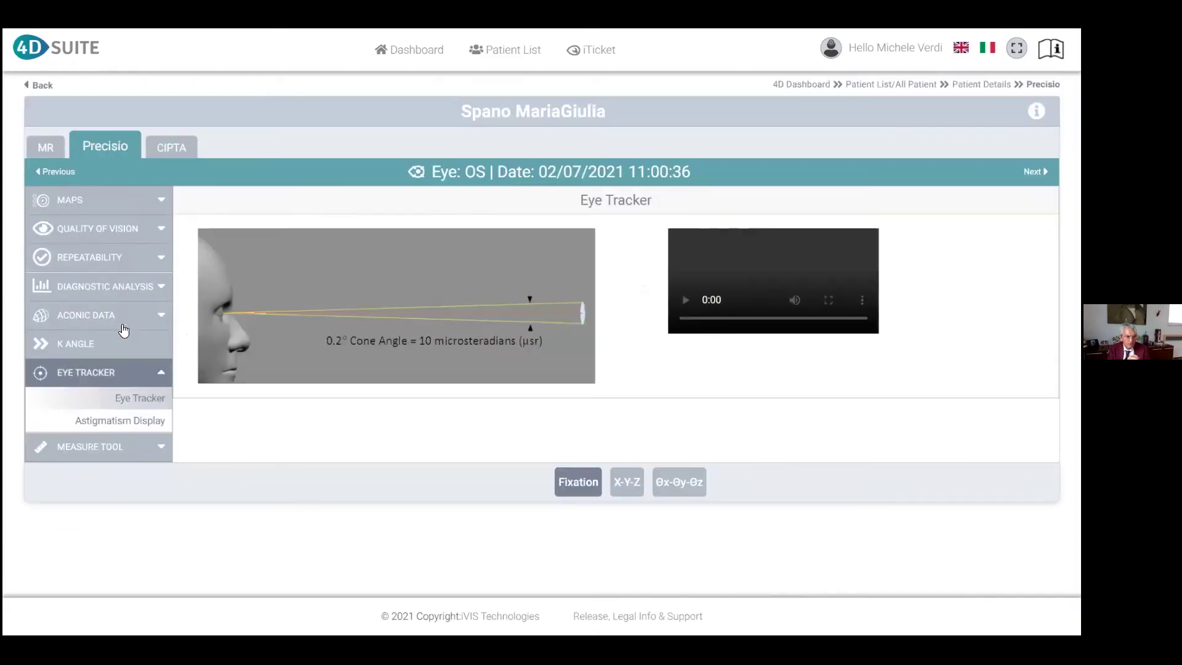
scroll(828, 446, "down", 1)
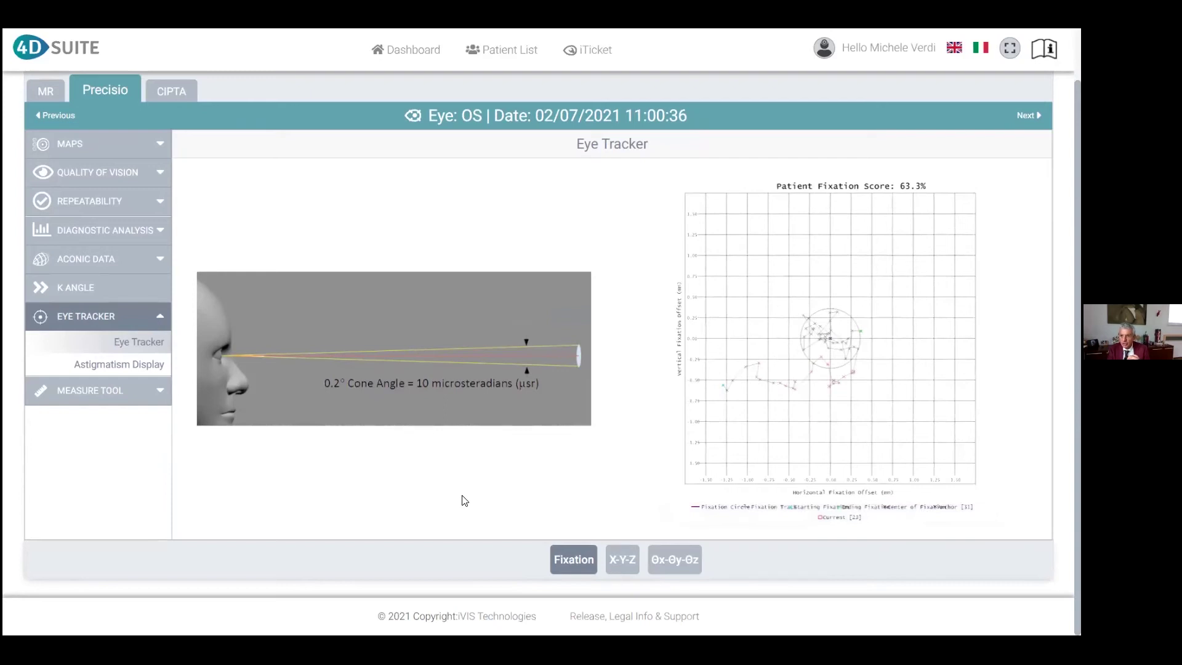
mouse_move(825, 349)
Review the Eye Tracker's X-Y-Z movement data and its eye video with Correction On
left_click(628, 567)
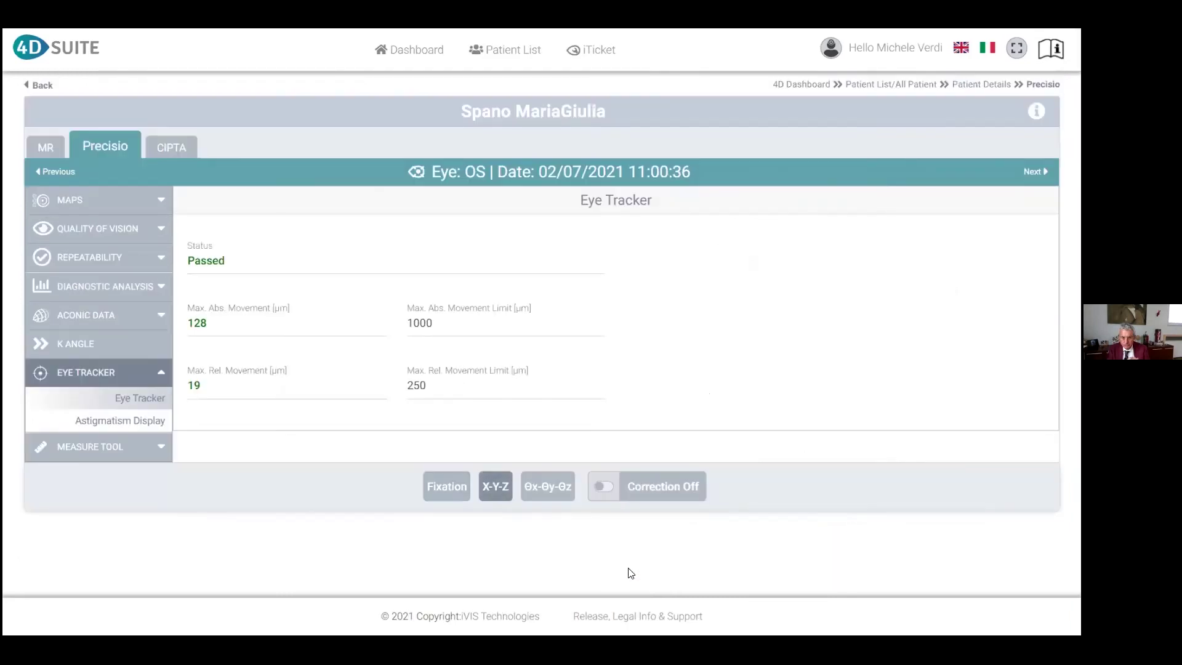
left_click(800, 437)
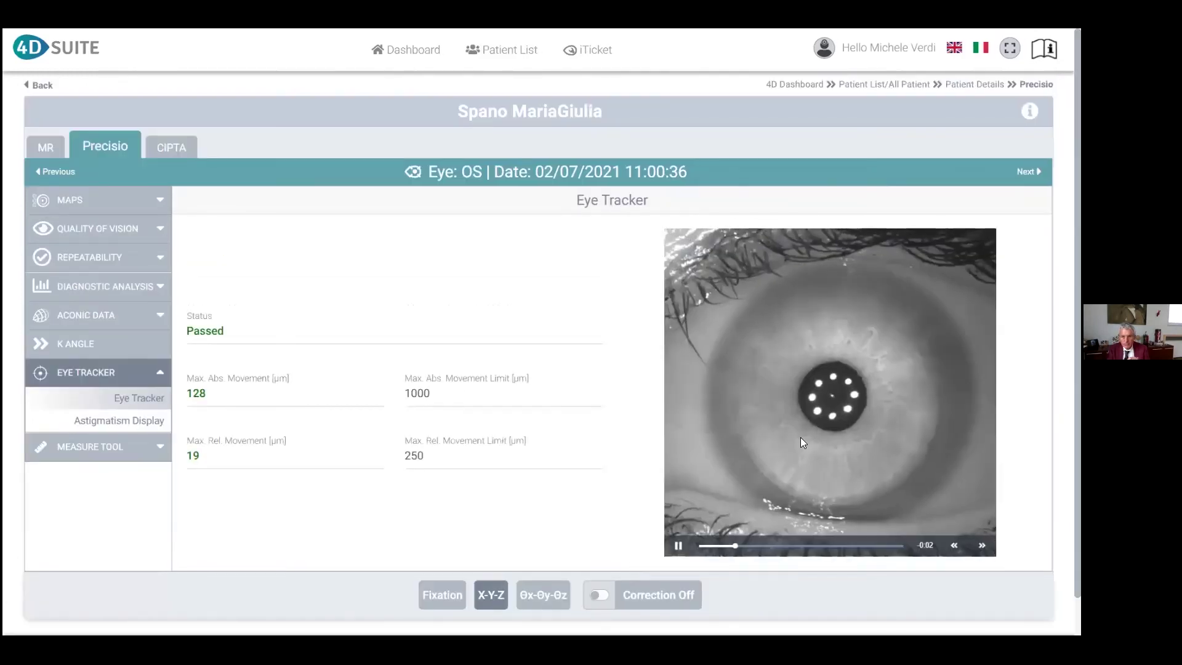
left_click(662, 593)
left_click(768, 420)
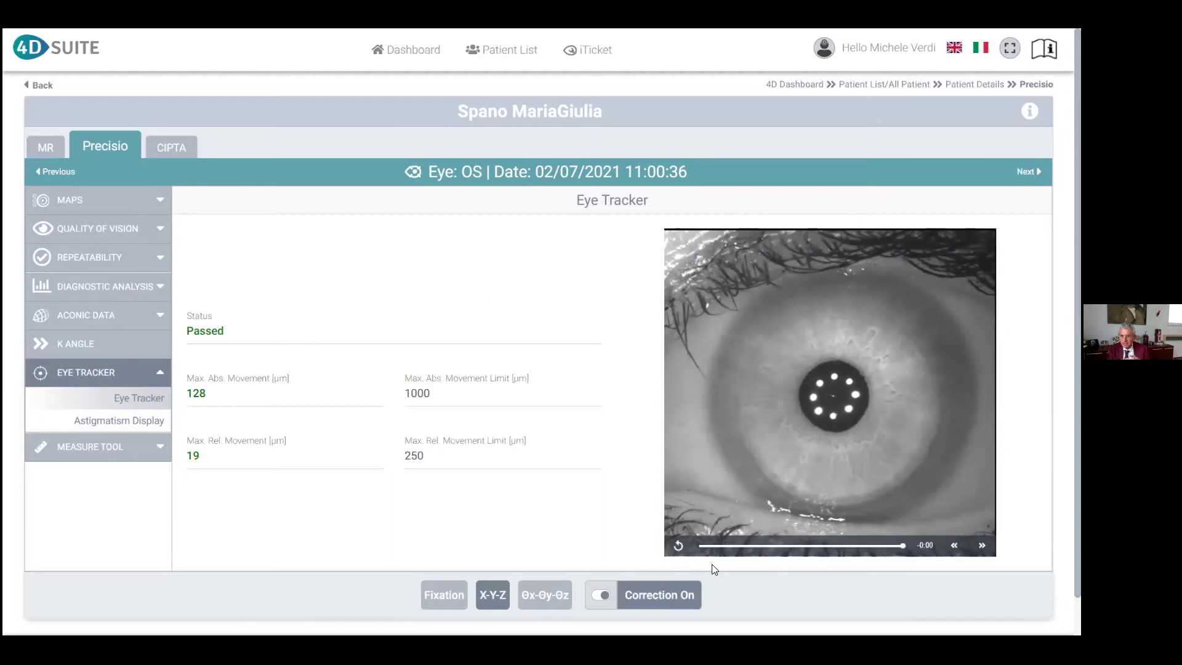
left_click(755, 468)
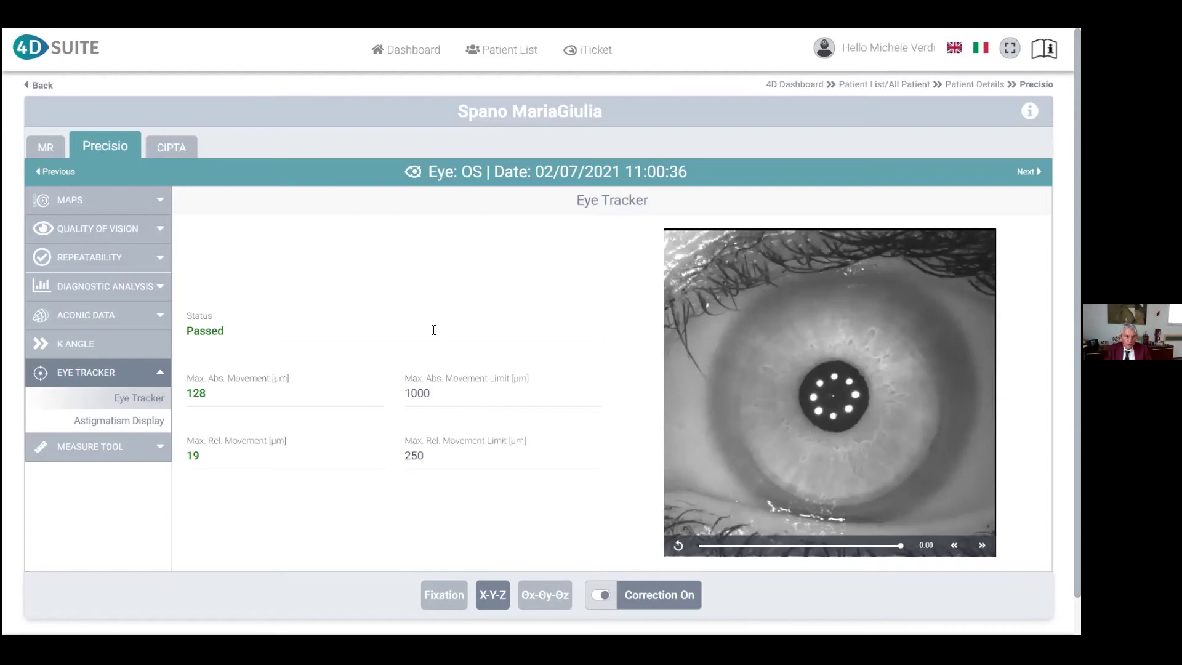
Open the CIPTA Ablation Plan and read its details from the Ablation Data Summary through to the Surgical Technique
left_click(182, 149)
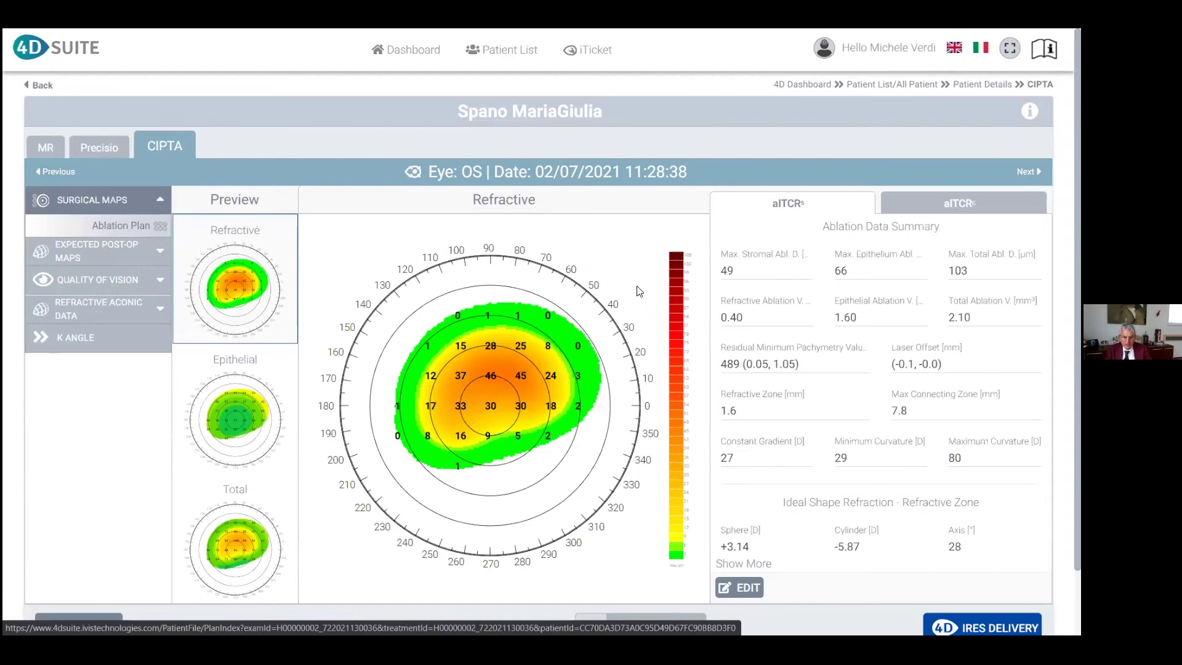
left_click_drag(907, 410, 895, 411)
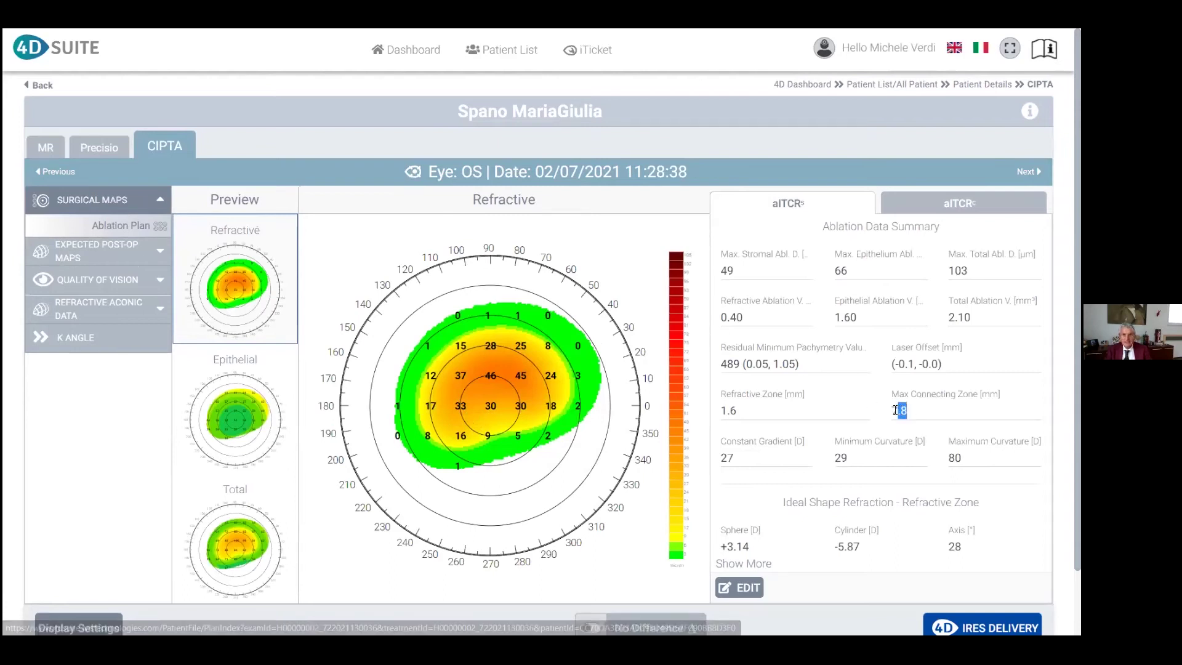
left_click(895, 410)
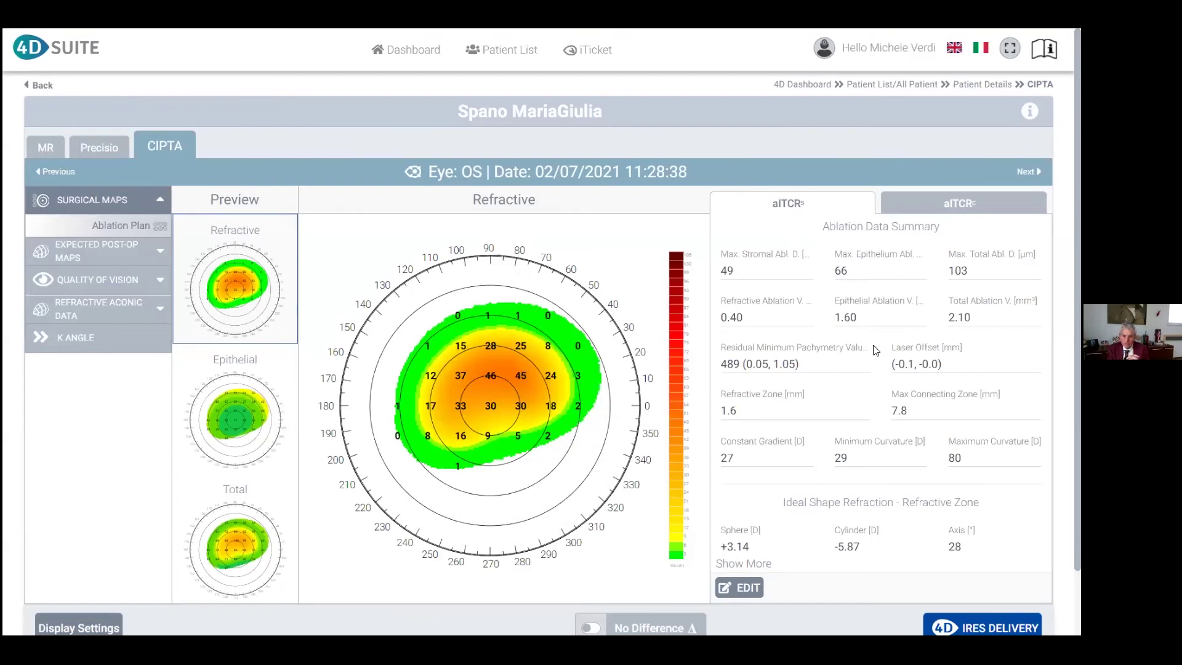
scroll(809, 496, "down", 6)
scroll(847, 418, "down", 2)
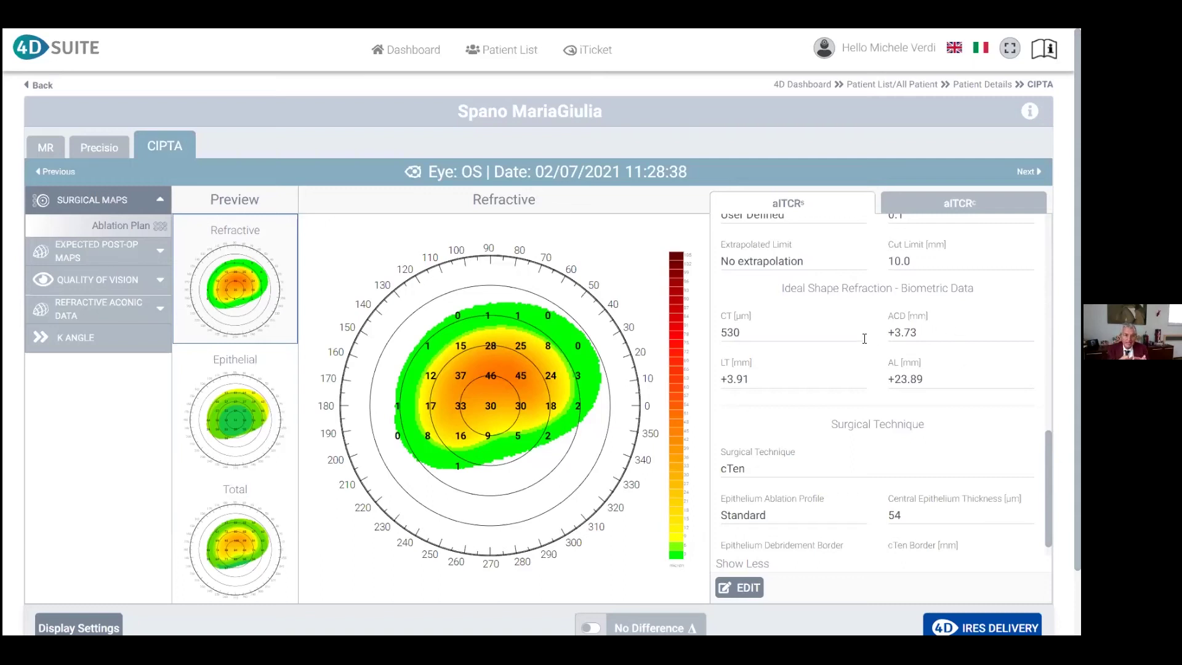
scroll(780, 422, "down", 1)
scroll(639, 406, "down", 1)
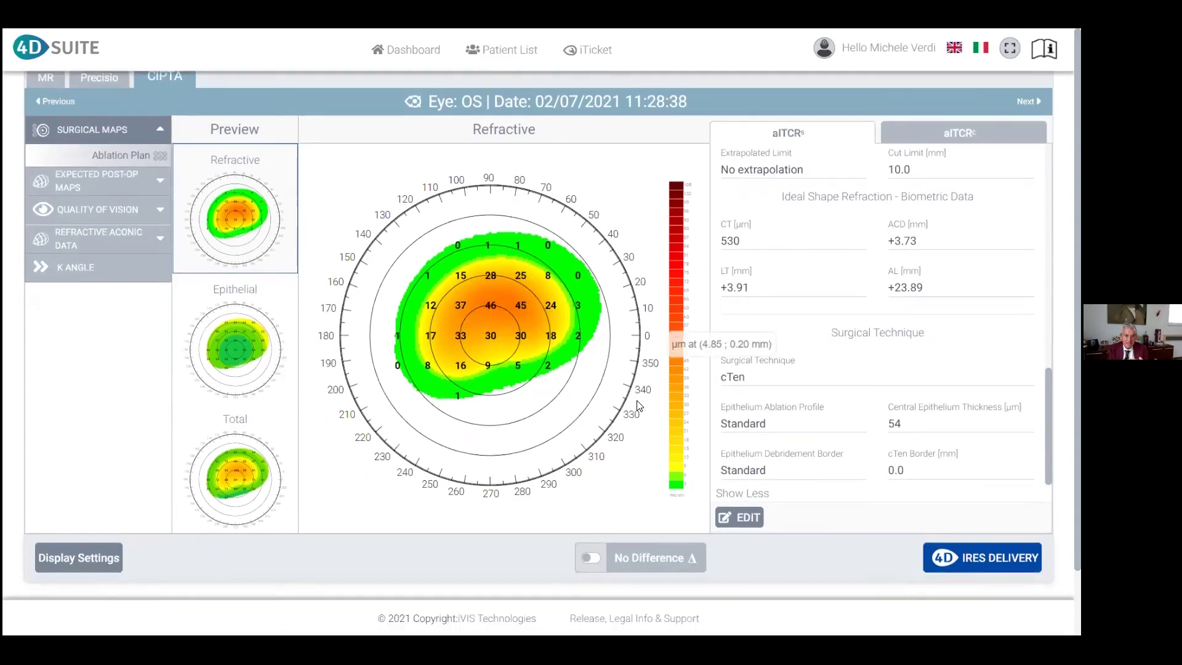
Compare the Refractive ablation maps of the aITCR B and aITCR C plans as a difference map, and return to the single-plan view
scroll(638, 406, "up", 1)
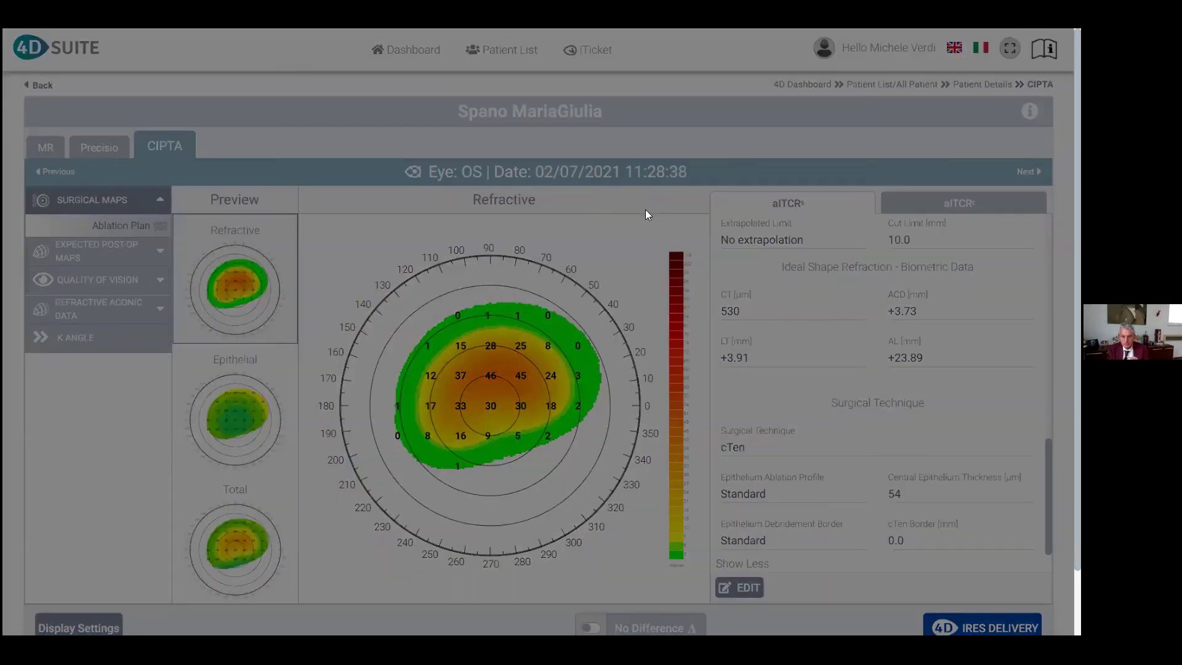
left_click(645, 210)
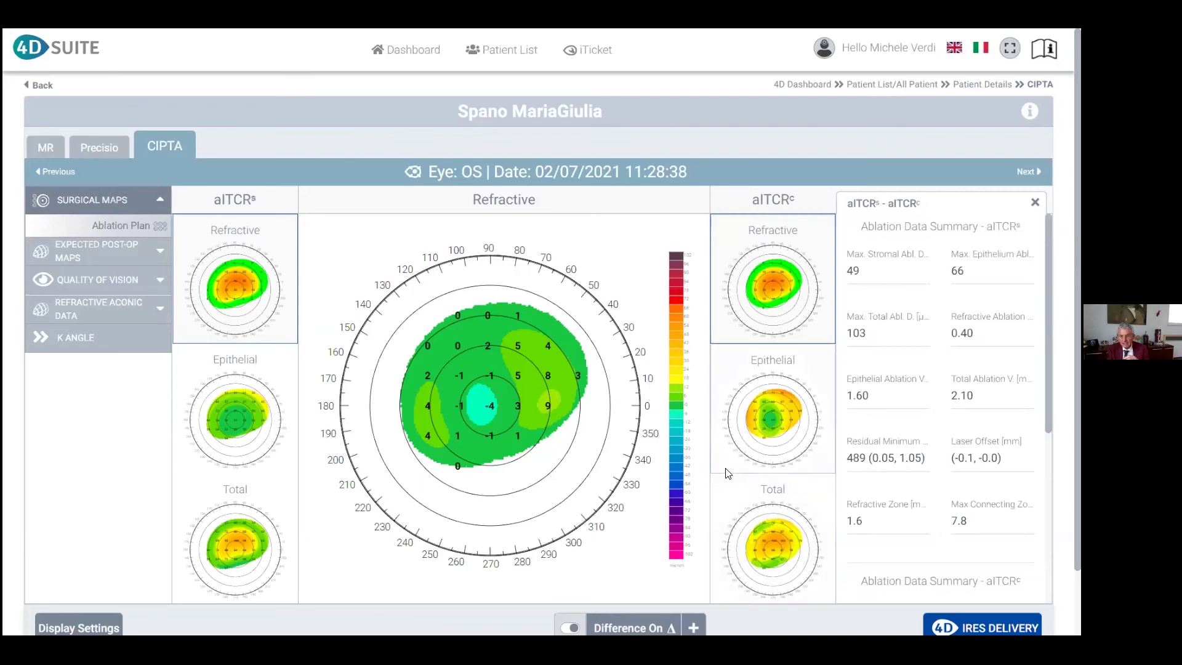
left_click(569, 628)
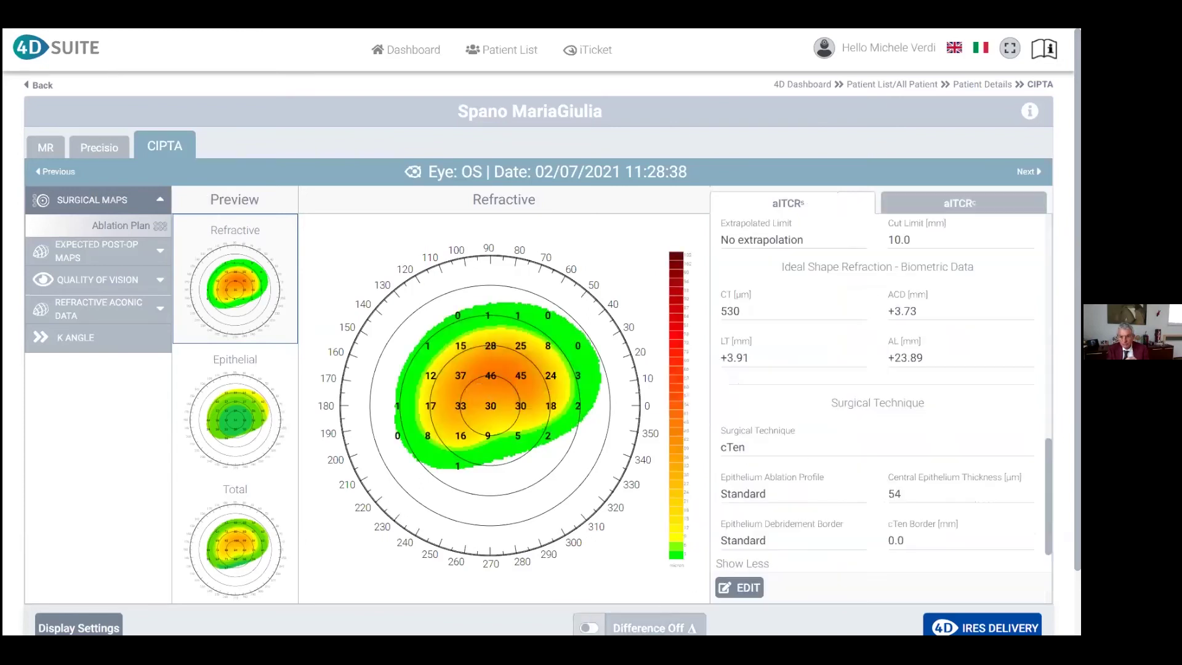
View the Epithelial ablation maps of the aITCR C plan and of the aITCR B plan
left_click(250, 405)
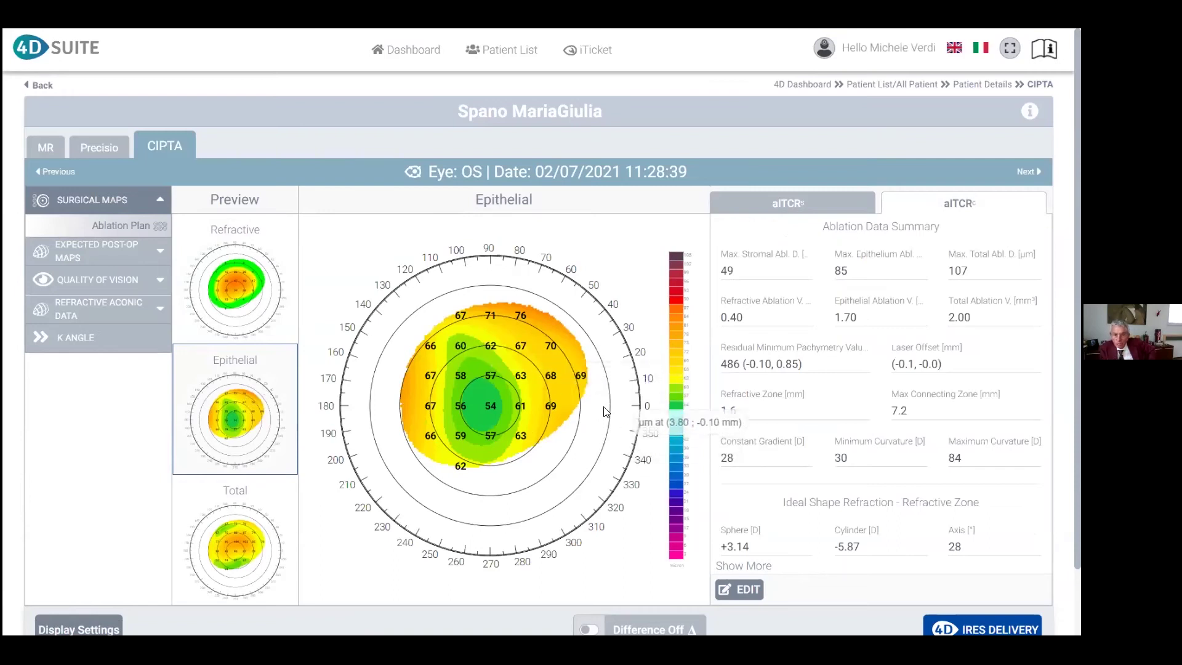
left_click(815, 207)
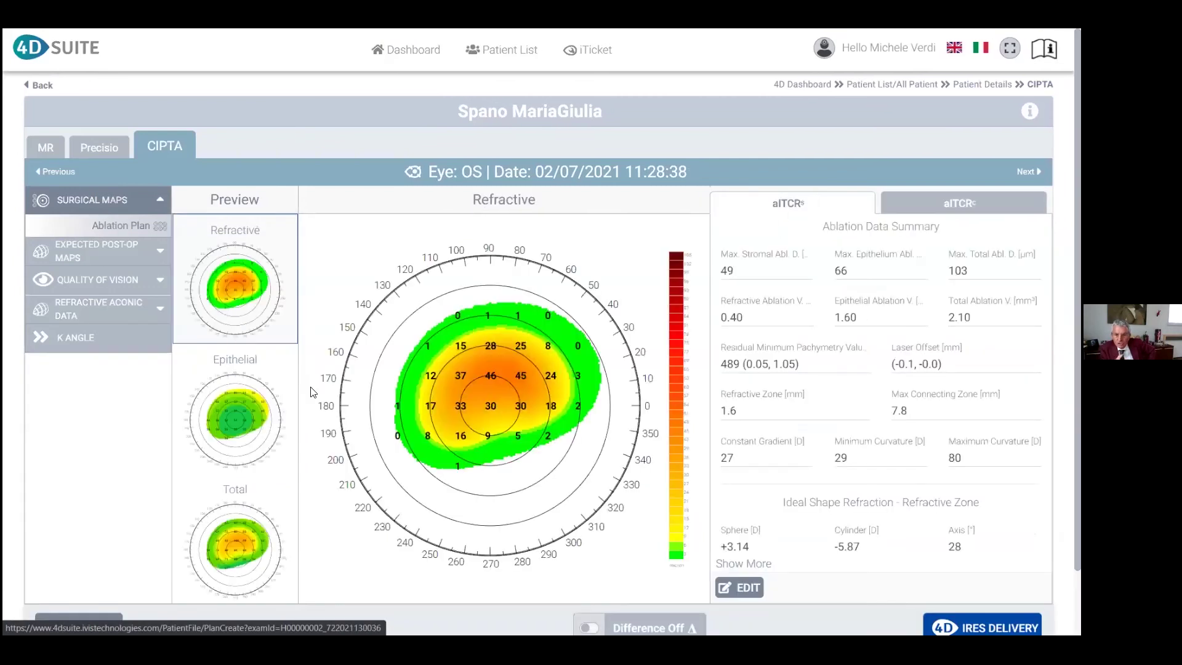
left_click(253, 413)
Examine the Refractive and Total difference maps between the two aITCR plans, and return to the aITCR B plan's Epithelial map
scroll(636, 551, "down", 1)
left_click(636, 551)
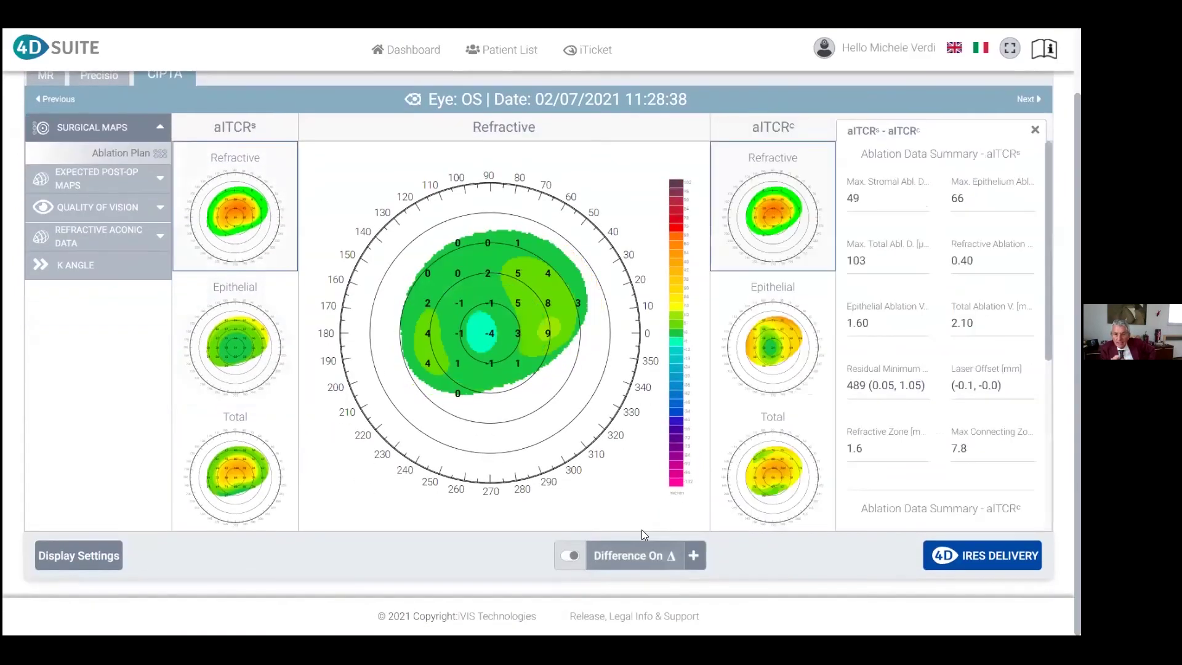
scroll(586, 483, "up", 1)
scroll(586, 483, "up", 1)
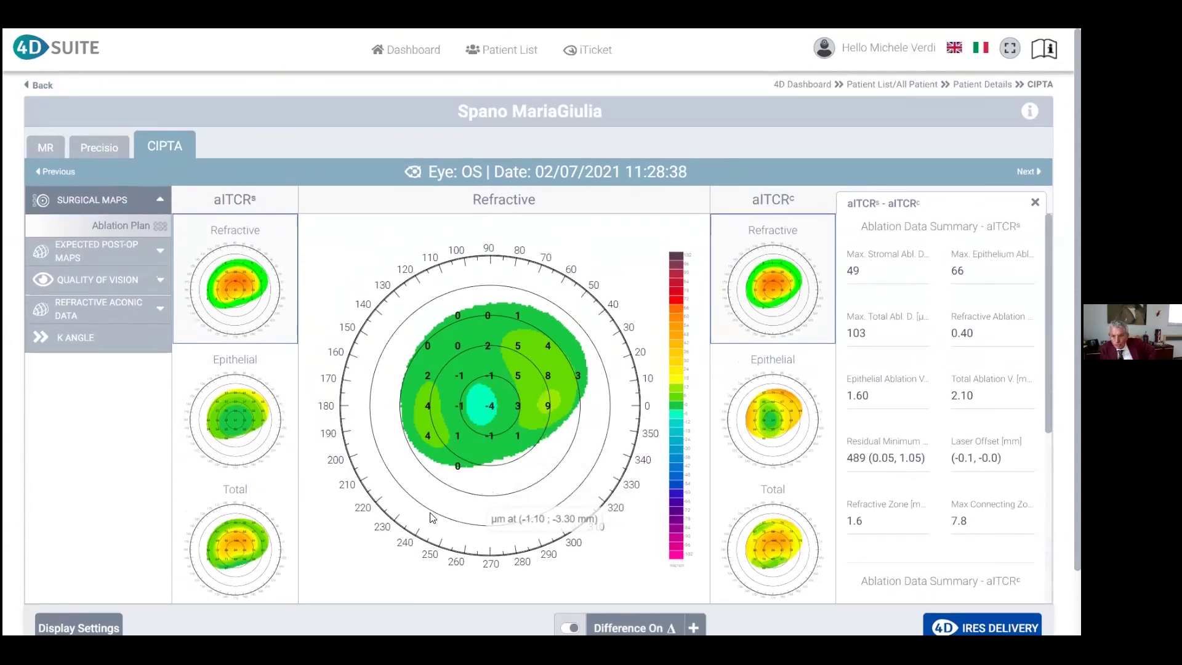
left_click(240, 556)
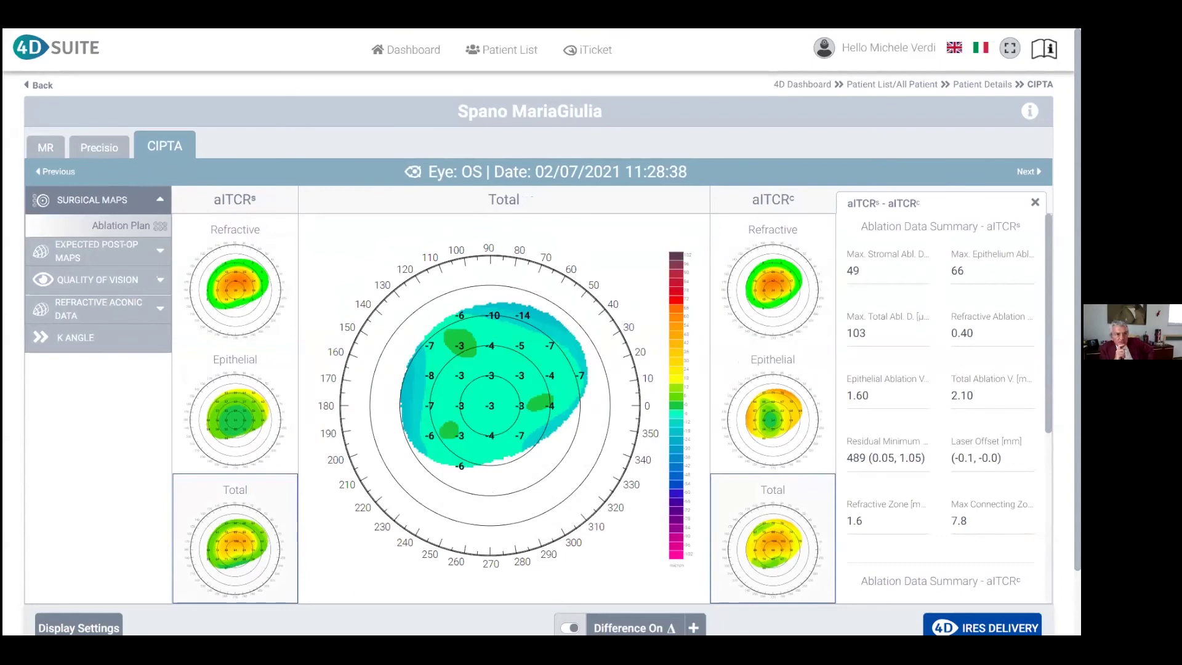
left_click(236, 418)
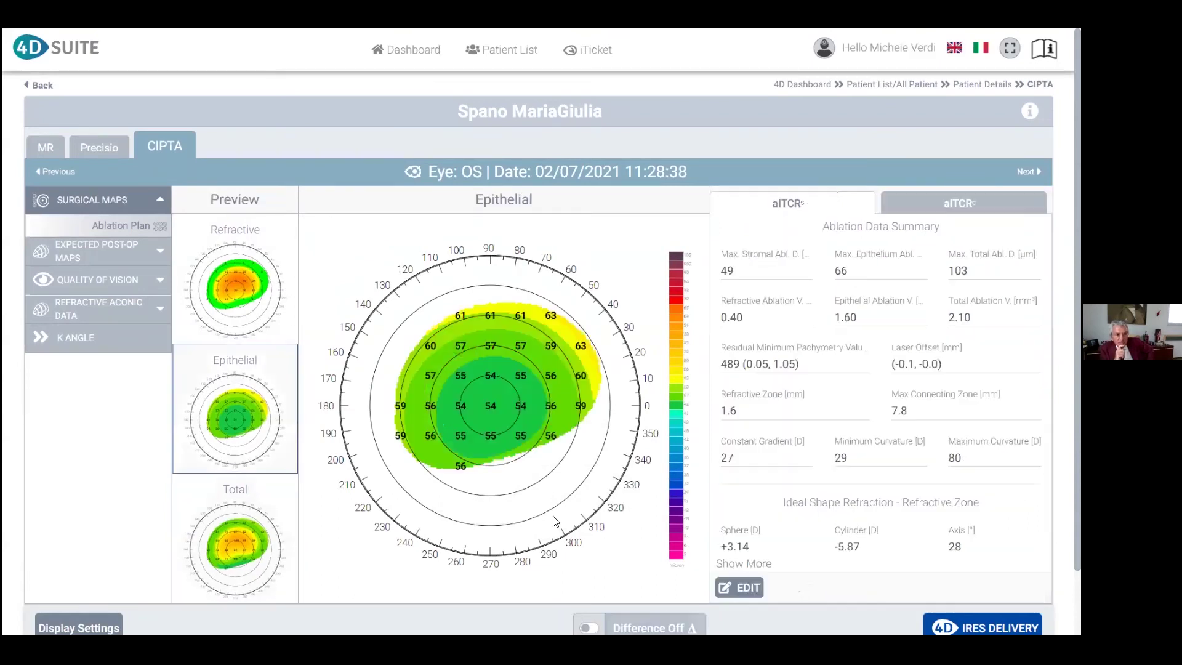
Display the Expected Ray Tracing map of the Total Cornea, and the QoV Total Postop PSF for the Photopic pupil
left_click(122, 246)
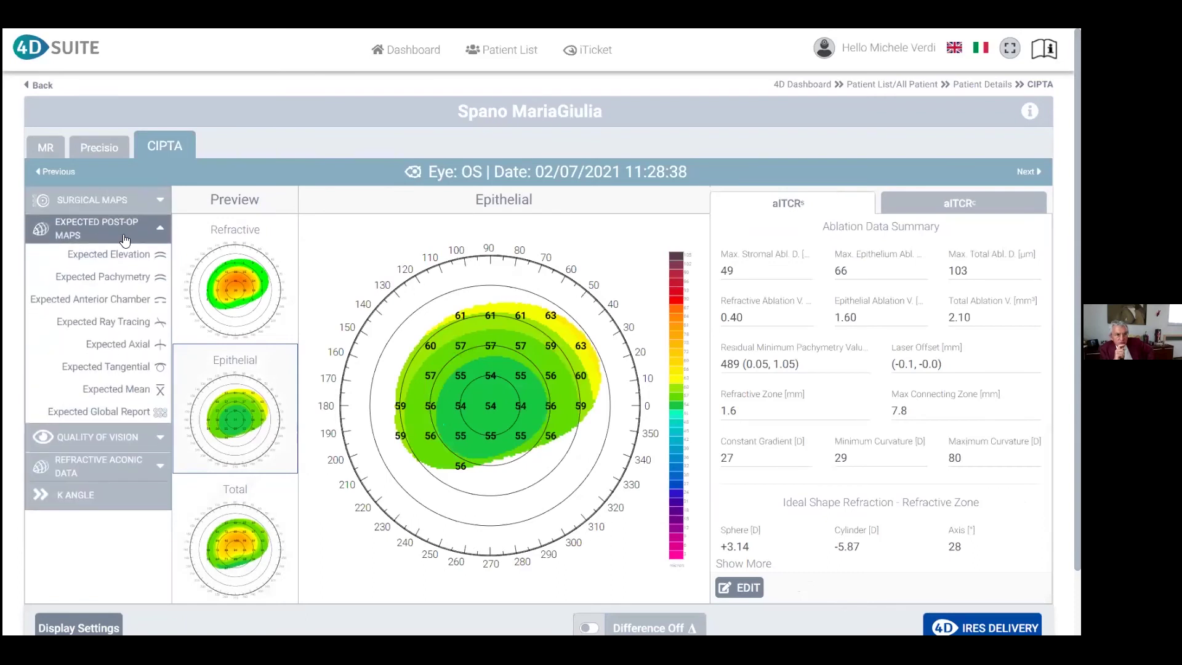
left_click(130, 321)
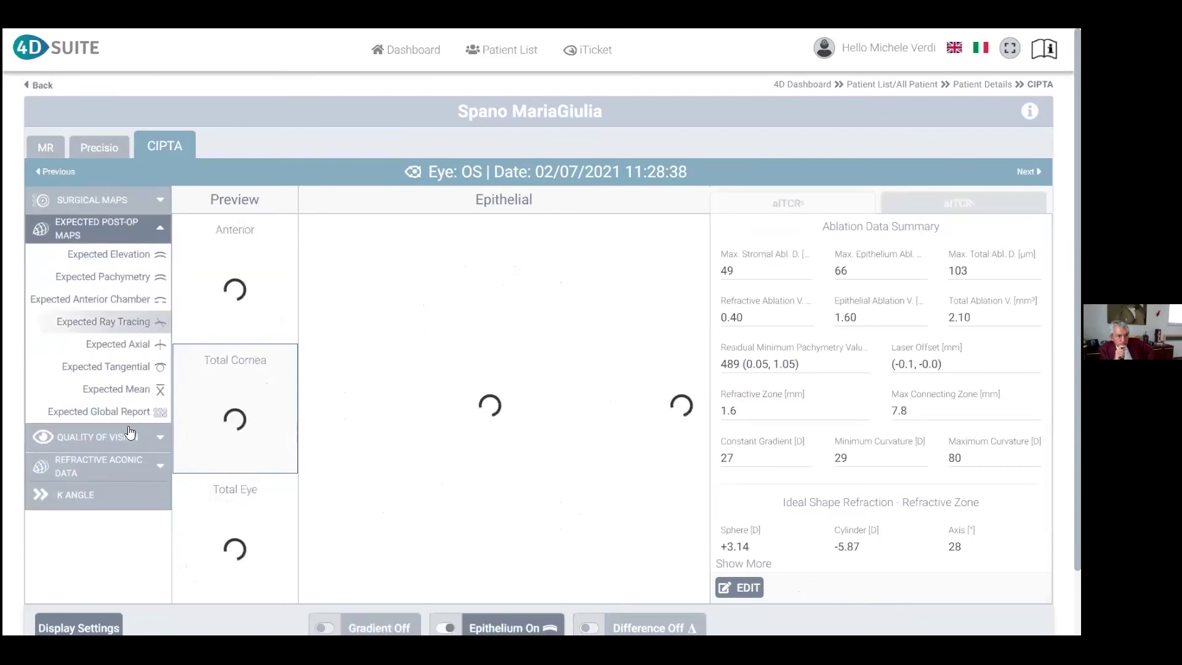
left_click(97, 436)
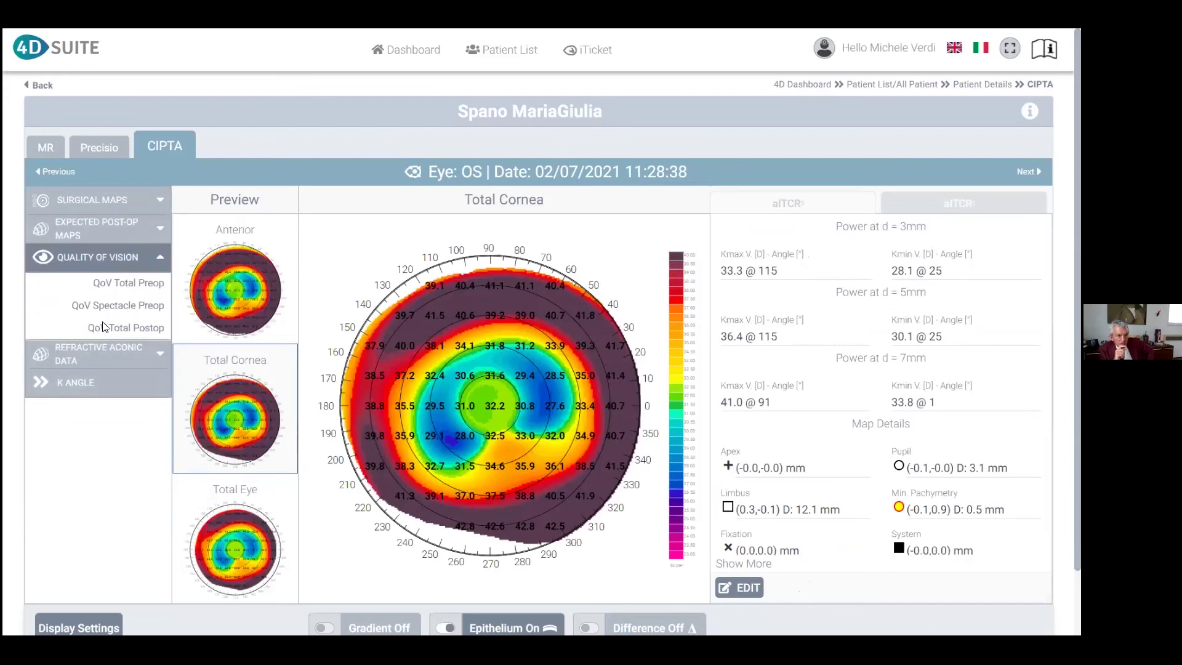
left_click(108, 328)
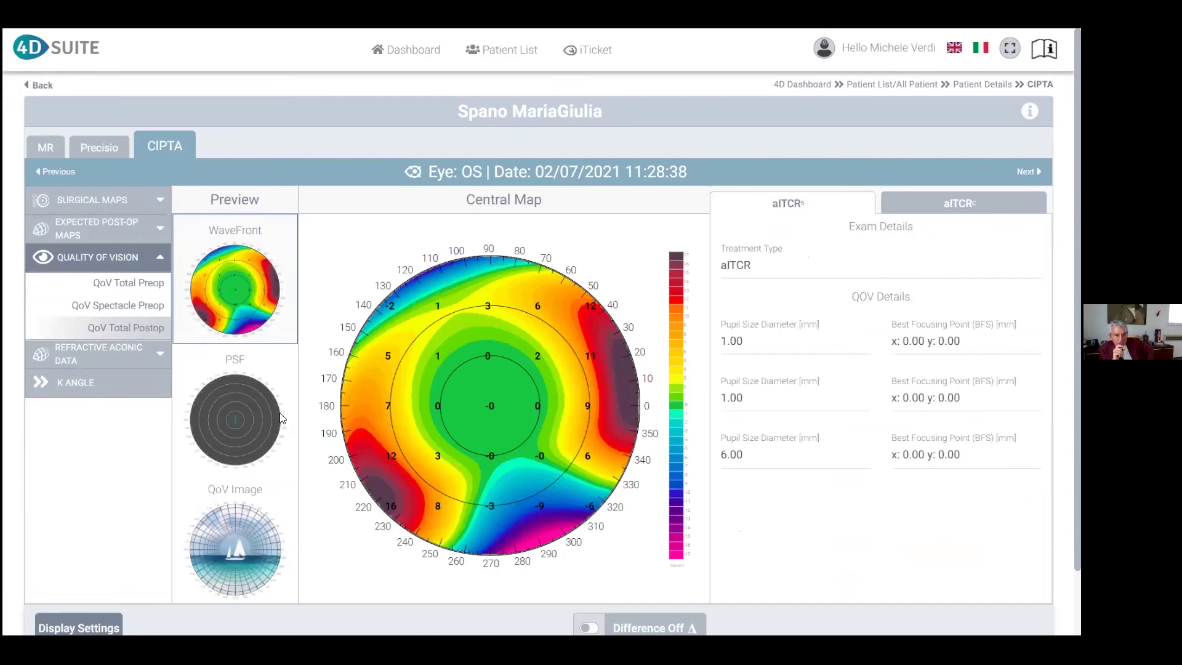
left_click(225, 426)
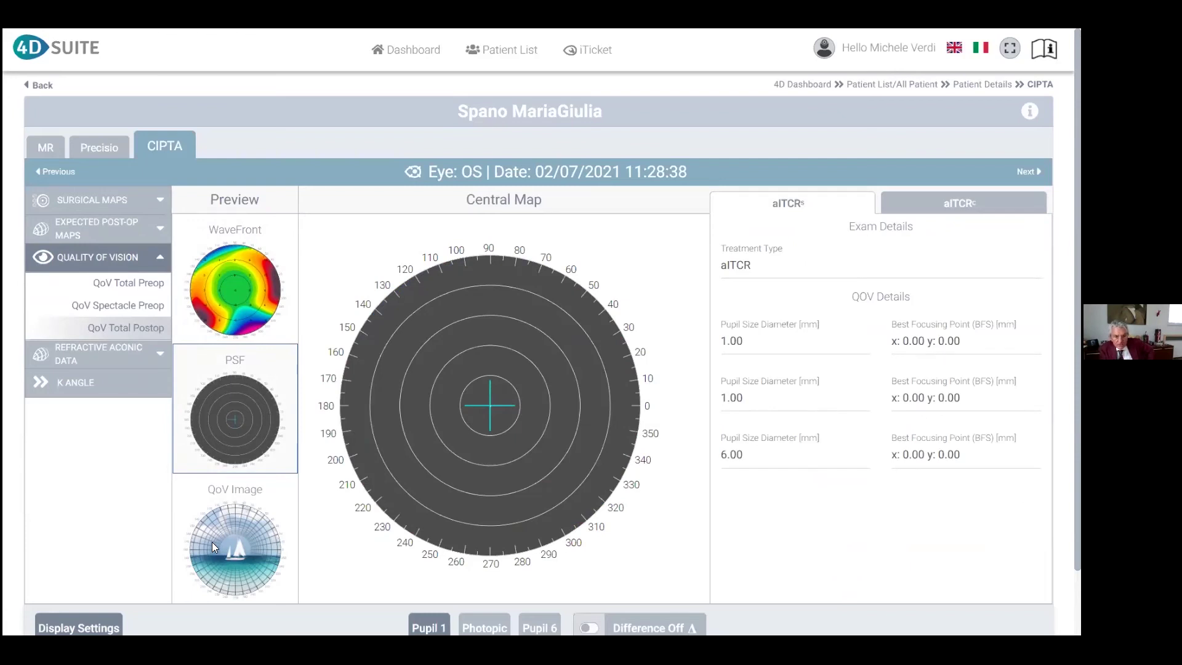
left_click(498, 616)
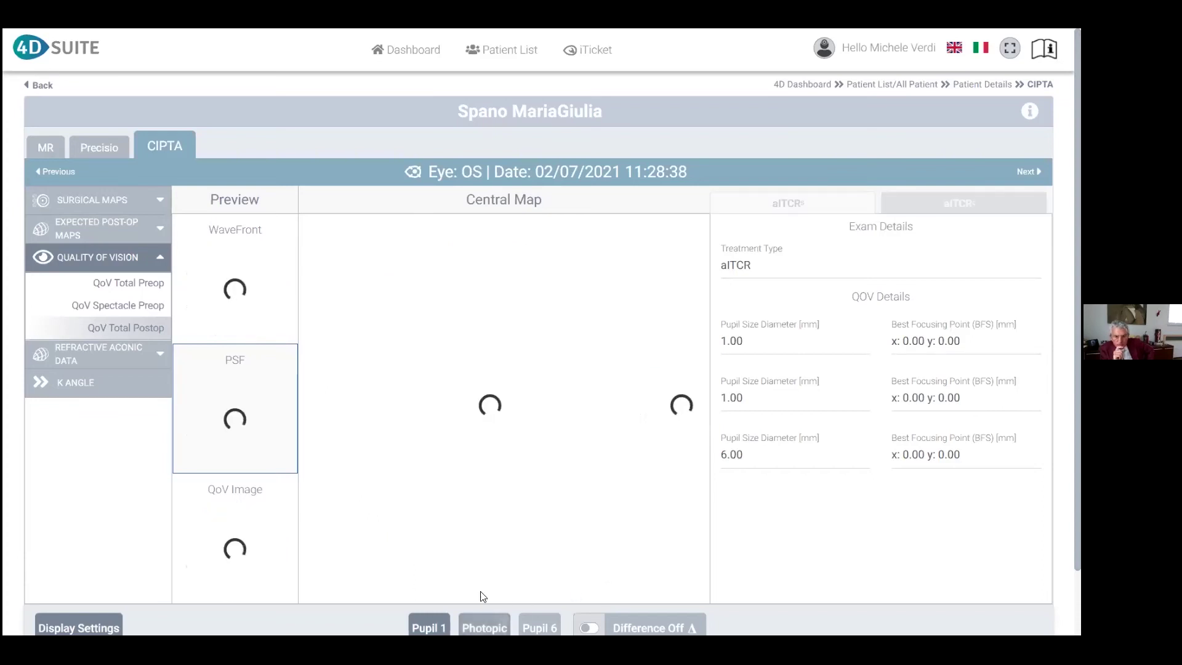
Display the QoV Total Postop PSF for Pupil 6, and the corresponding QoV Image
scroll(528, 474, "down", 1)
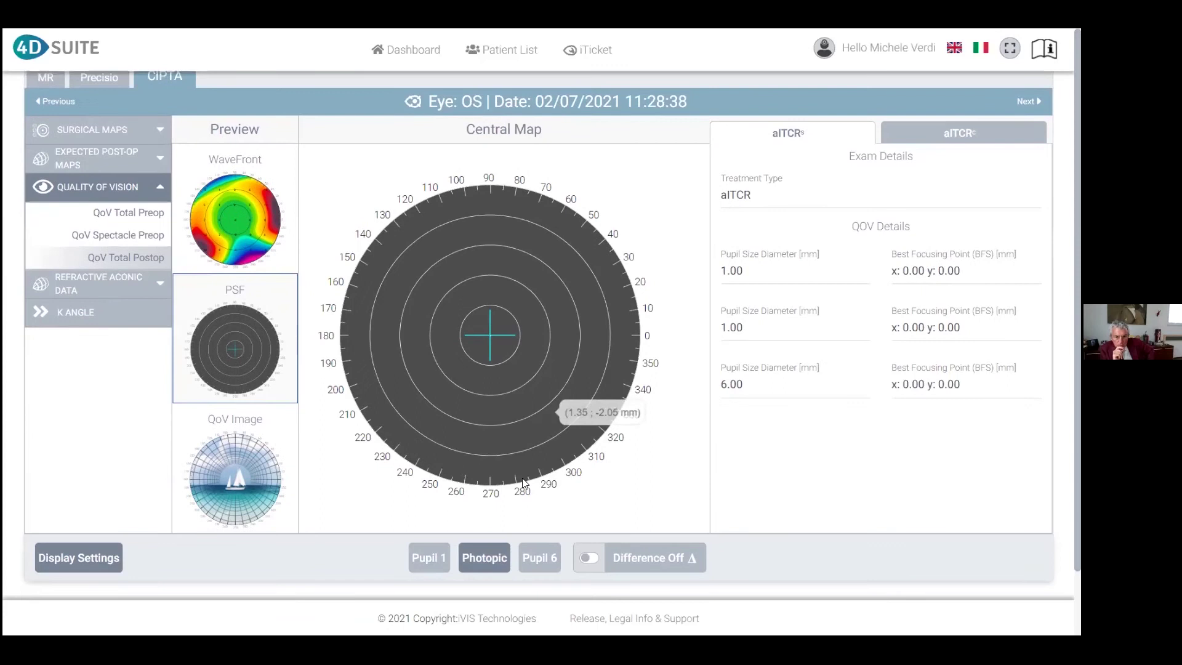
scroll(526, 483, "up", 1)
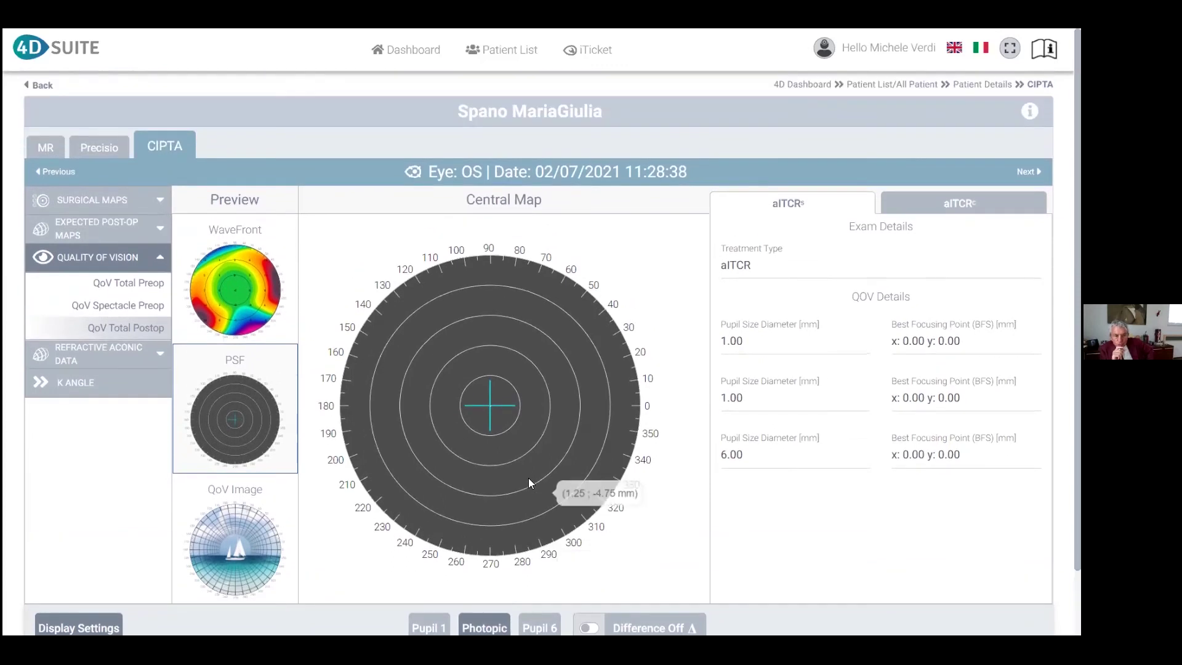
left_click(544, 623)
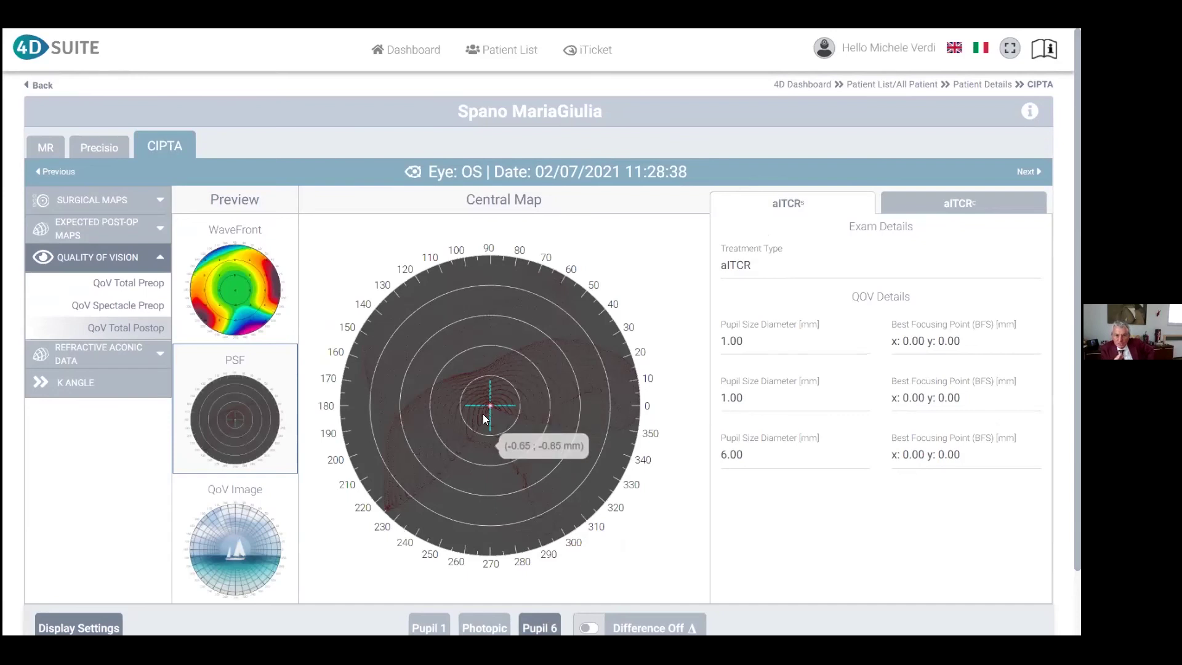
left_click(271, 558)
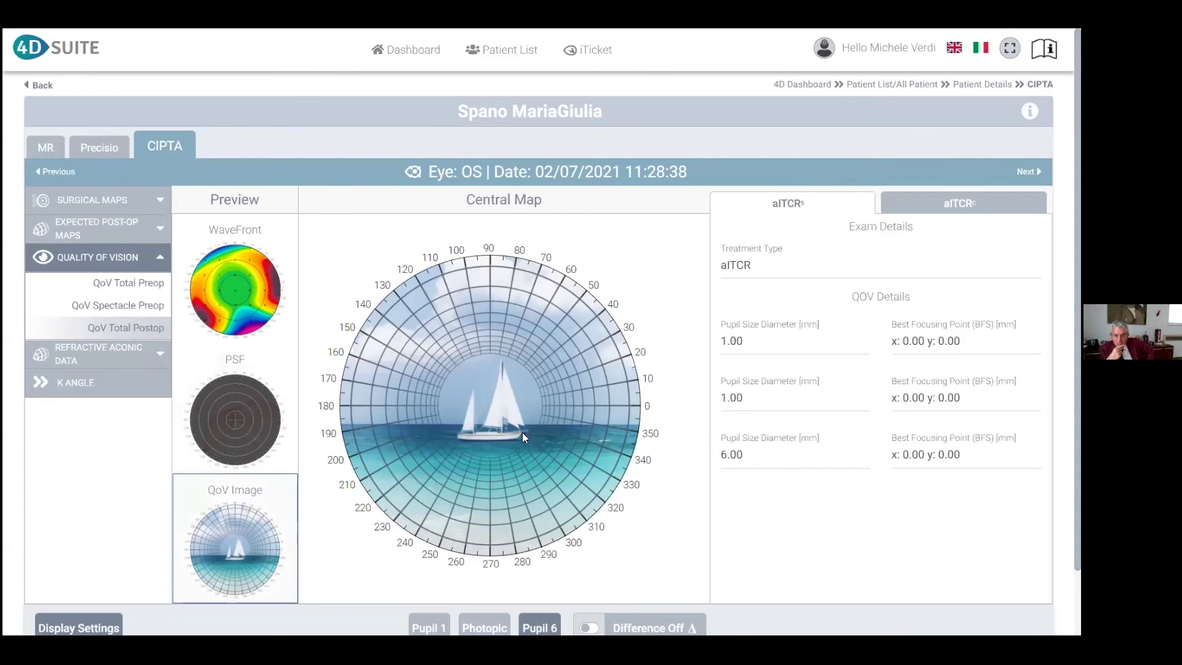
Open the Ablation Plan of the aITCR C treatment and submit it for iRes Delivery
left_click(86, 201)
left_click(113, 225)
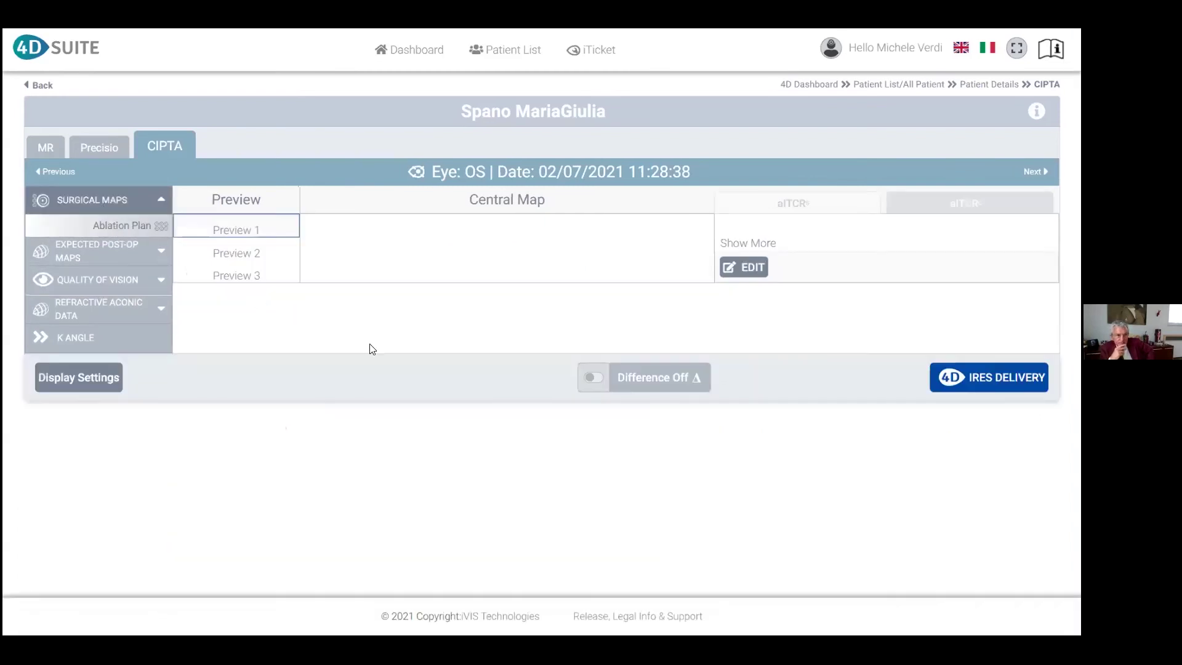
left_click(898, 203)
scroll(748, 410, "down", 1)
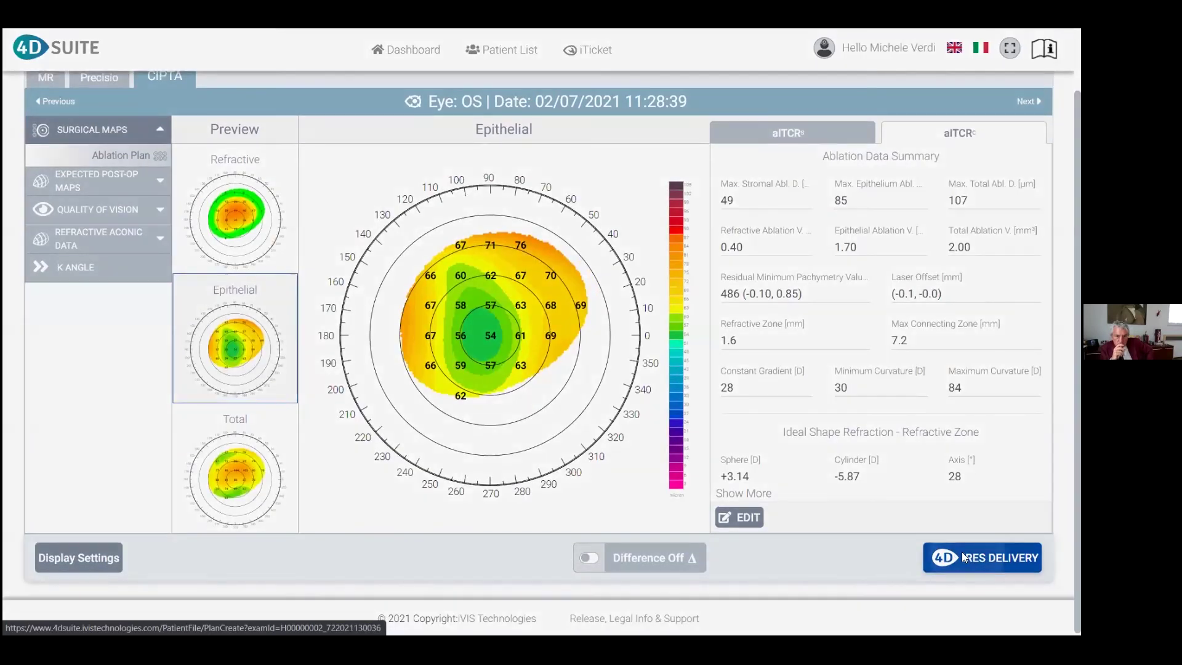
left_click(962, 553)
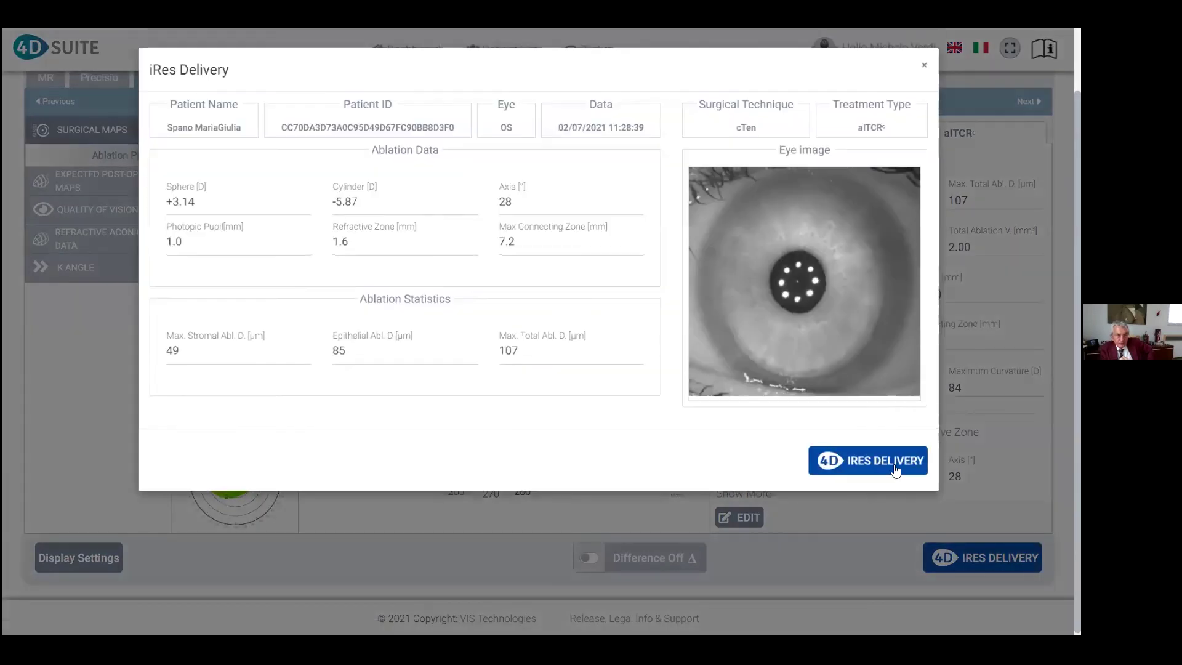
left_click(887, 459)
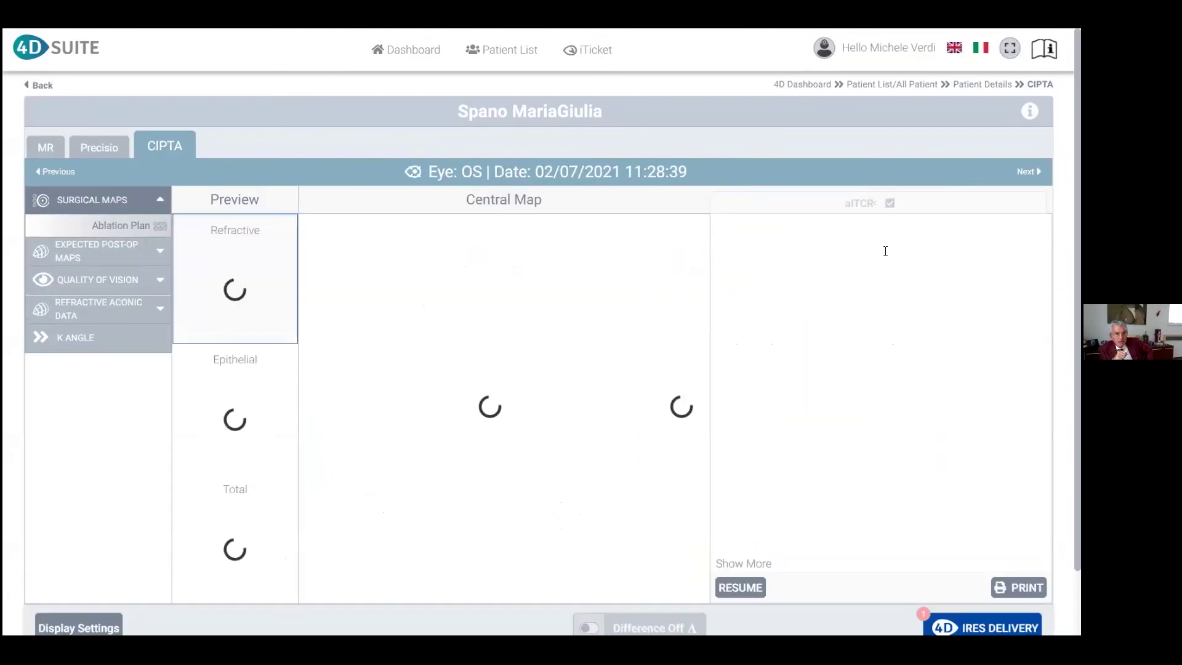
Return to the patient list and open the OS Precisio exam of 21/06/2021 for the fourth listed patient
left_click(37, 86)
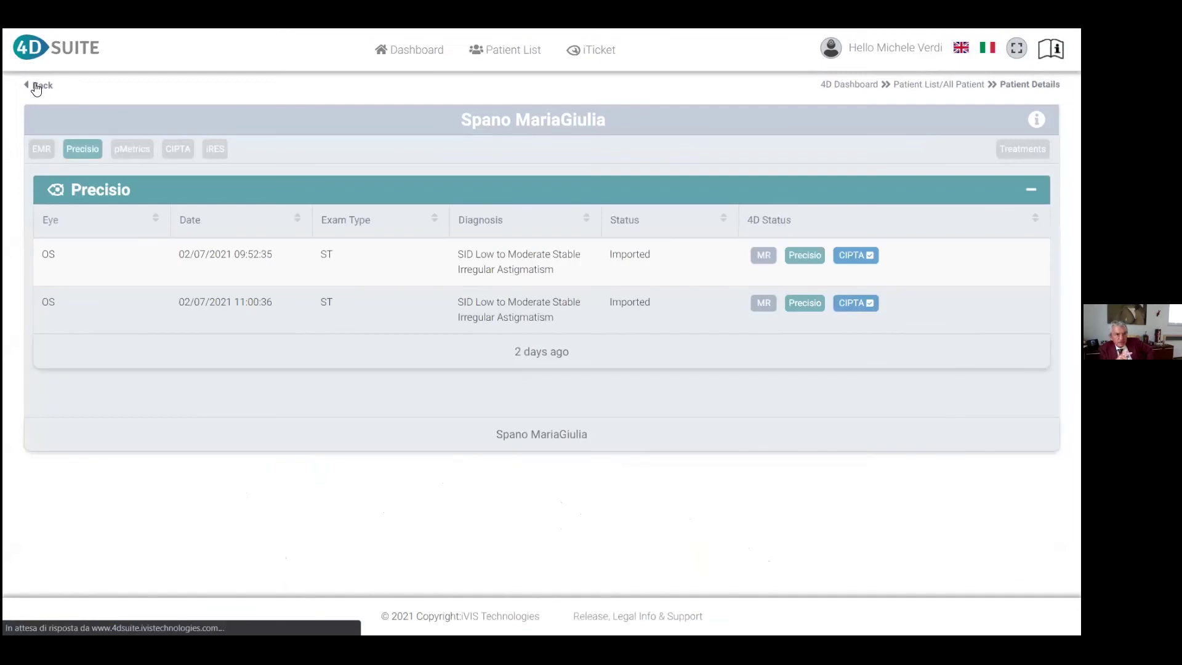
left_click(37, 86)
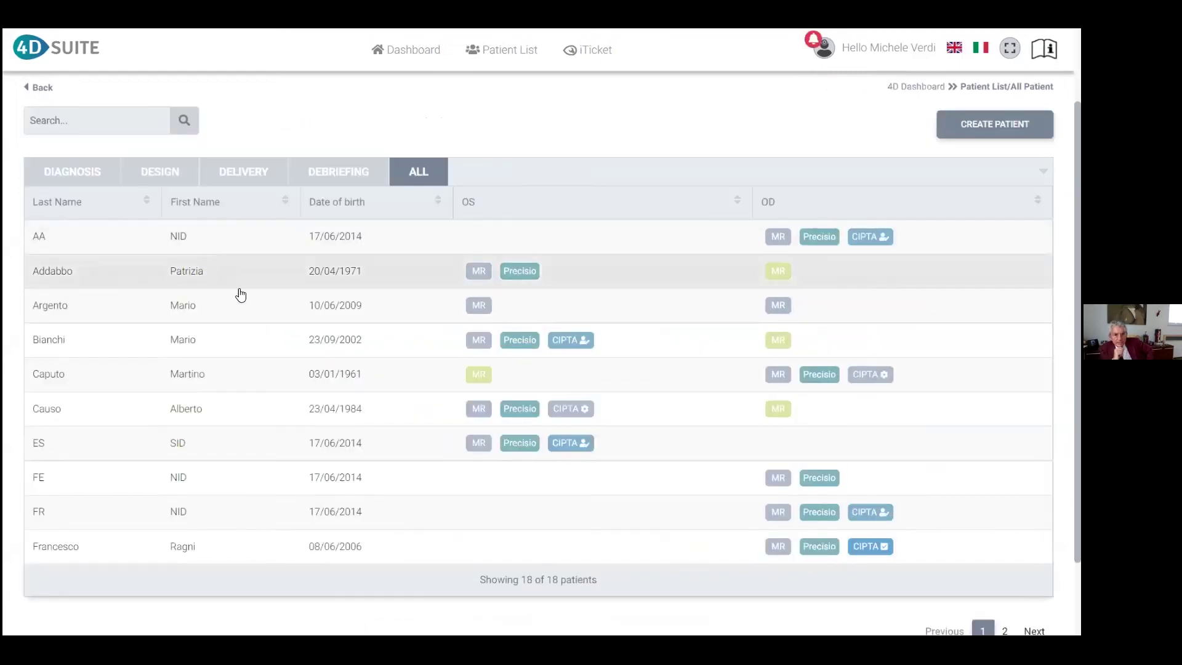
left_click(518, 339)
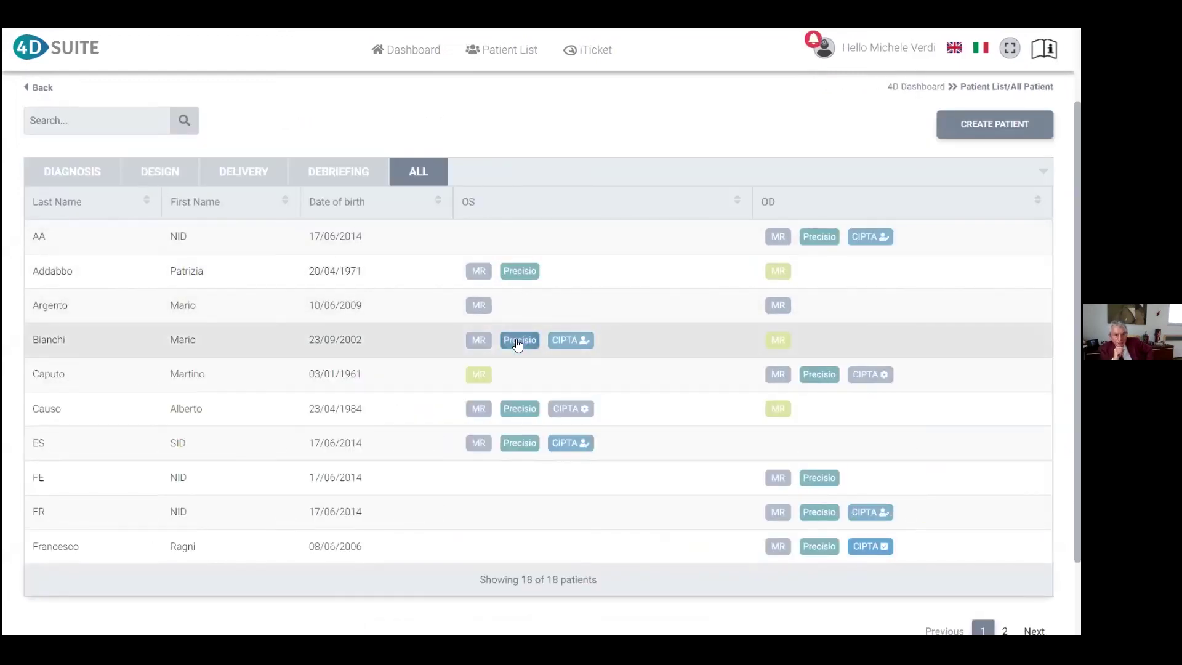
left_click(511, 257)
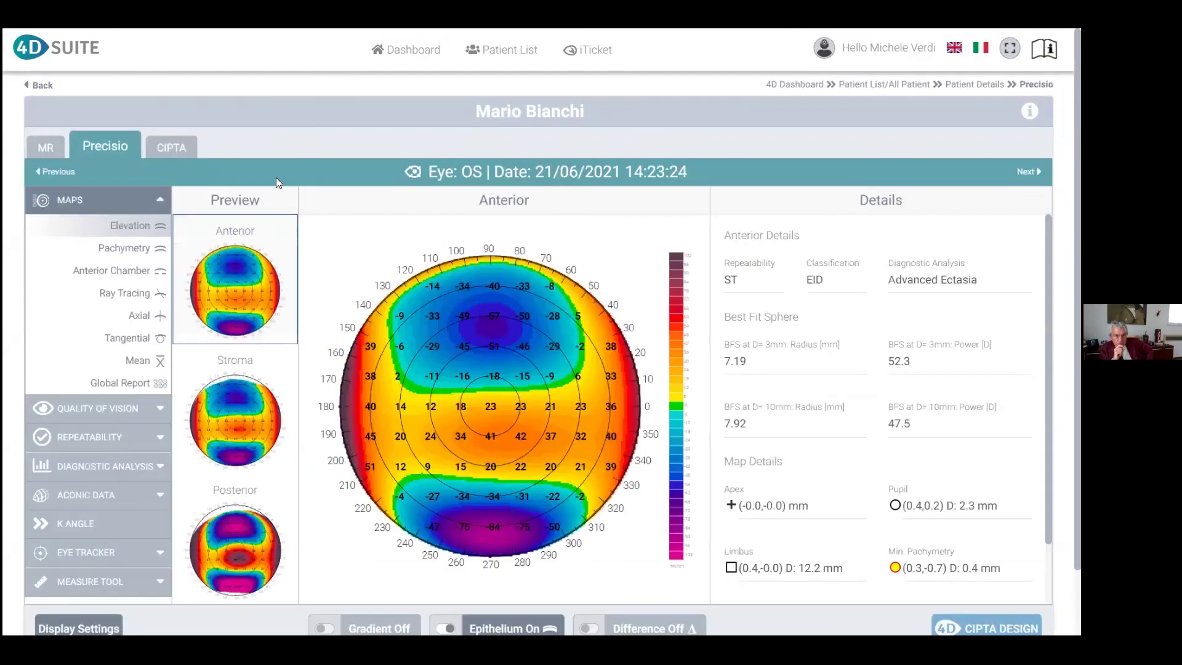
left_click(173, 148)
left_click(95, 146)
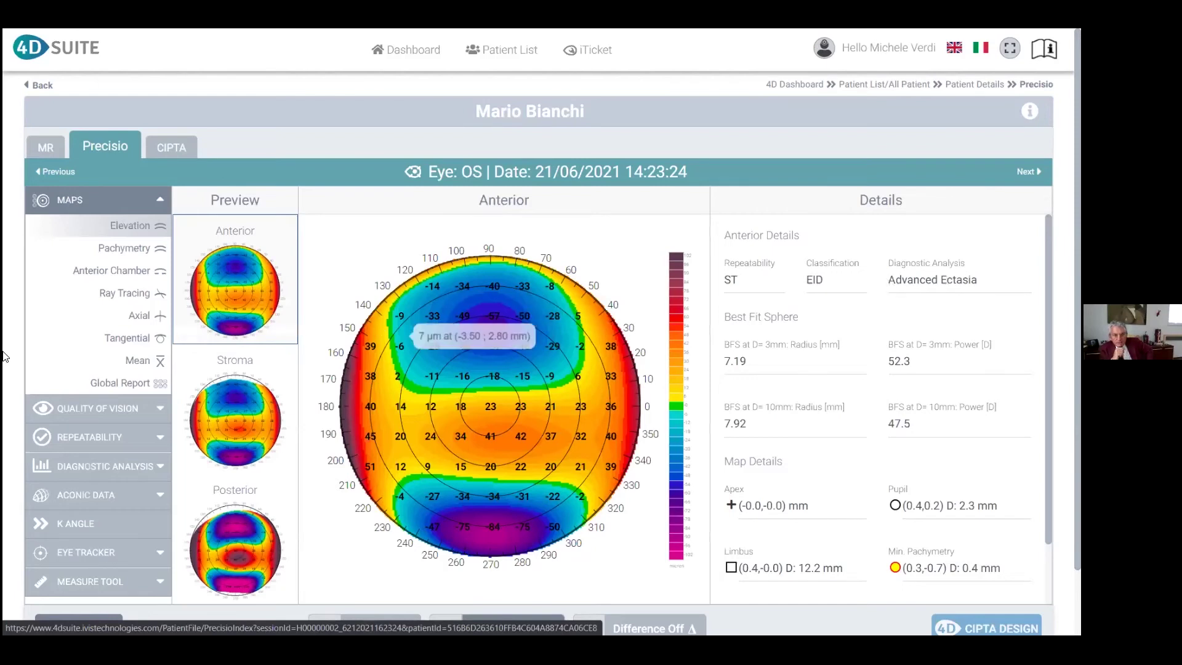
Check the Anterior elevation map details and view the elevation difference map between the two acquisitions
scroll(889, 492, "down", 1)
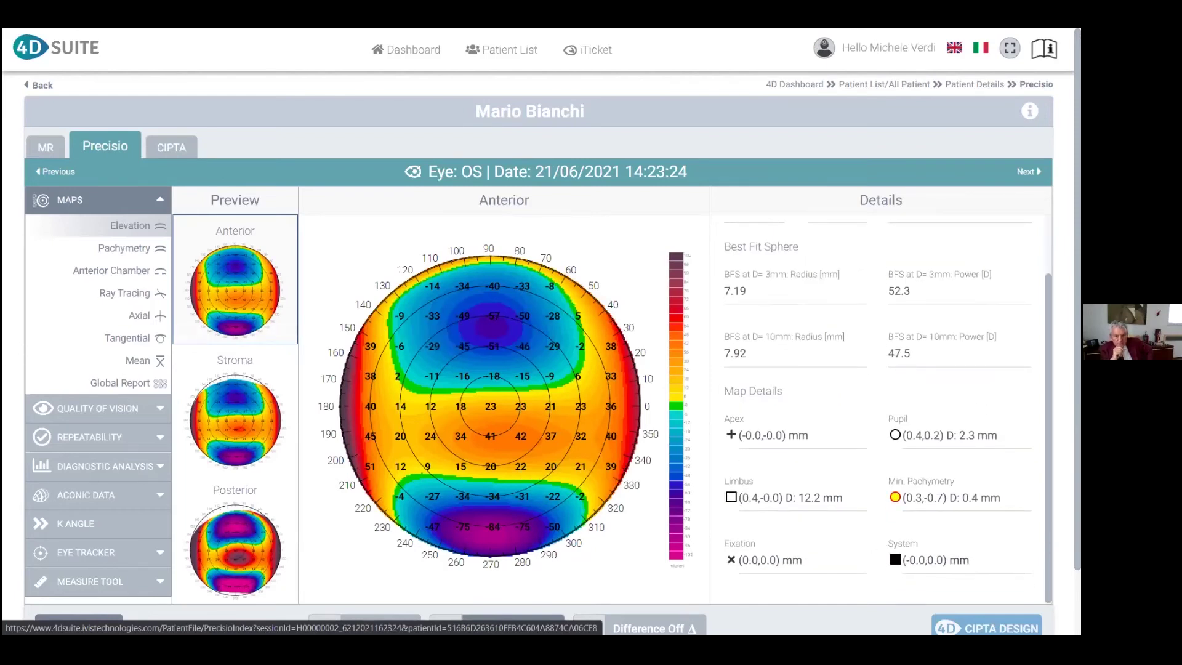
left_click(589, 628)
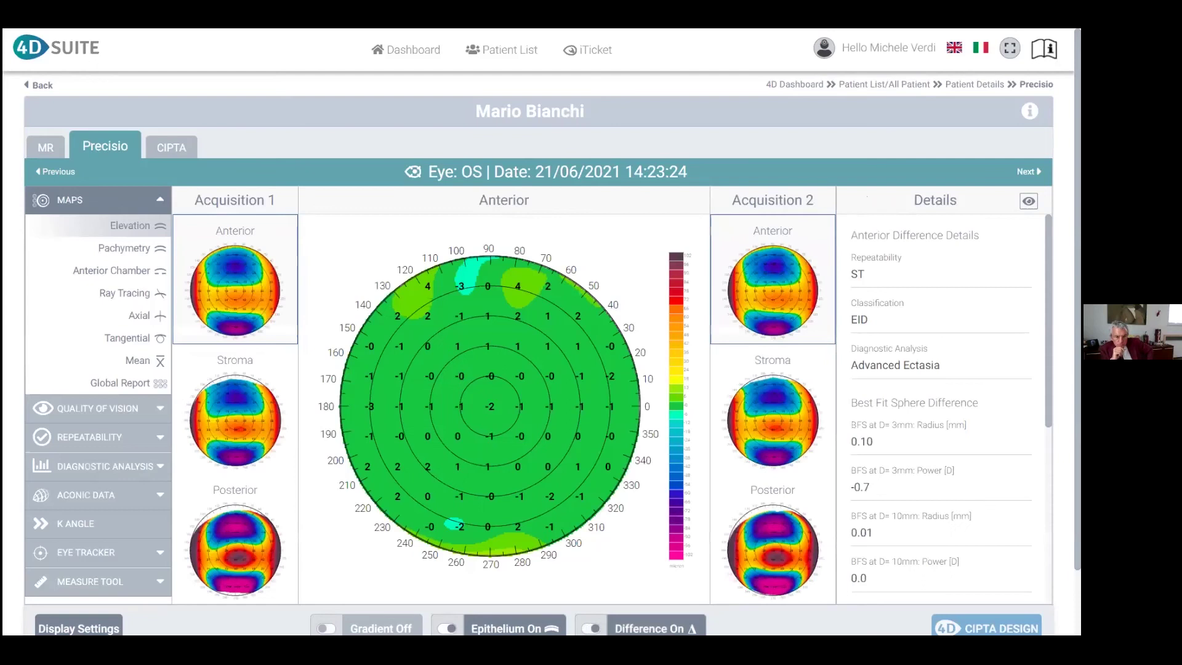
mouse_move(521, 462)
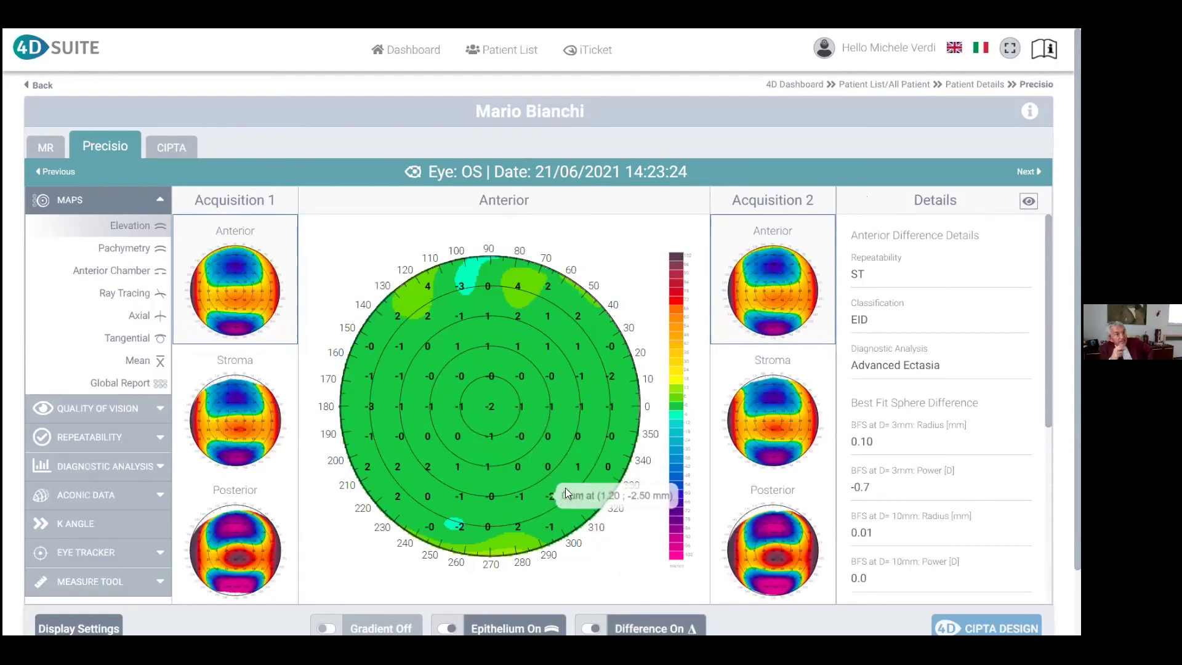
With the difference off, view the Epithelial Raytracing Power pachymetry map and the Anterior and Total Cornea Ray Tracing maps
left_click(123, 248)
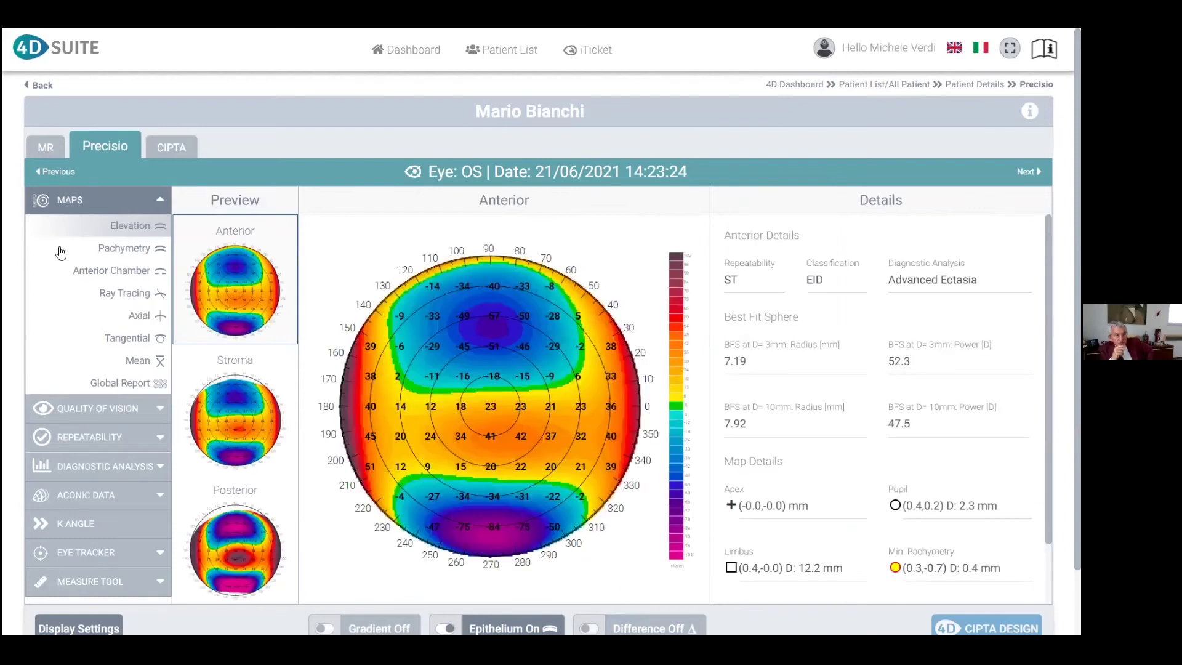
left_click(269, 411)
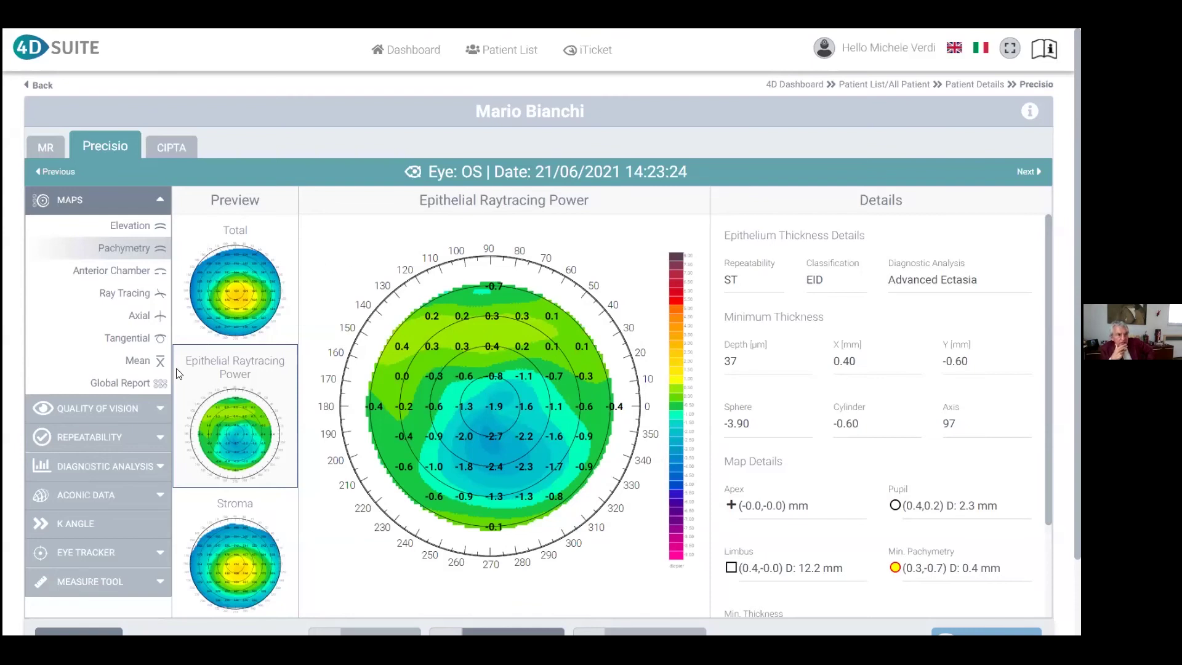
left_click(123, 293)
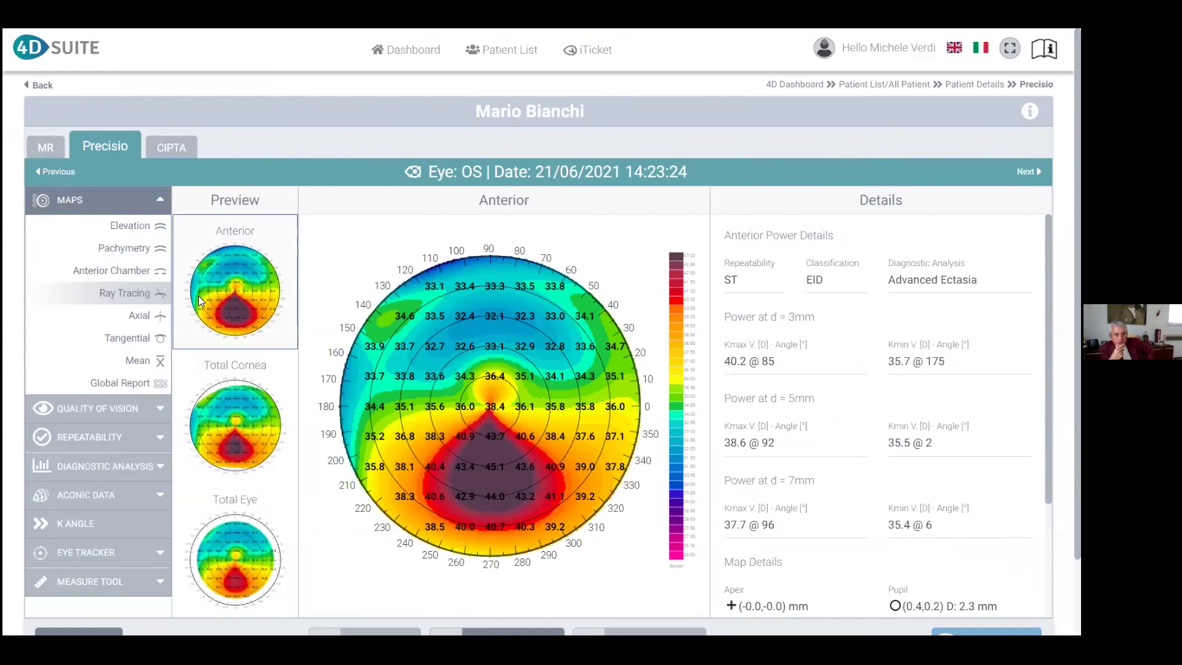
left_click(235, 432)
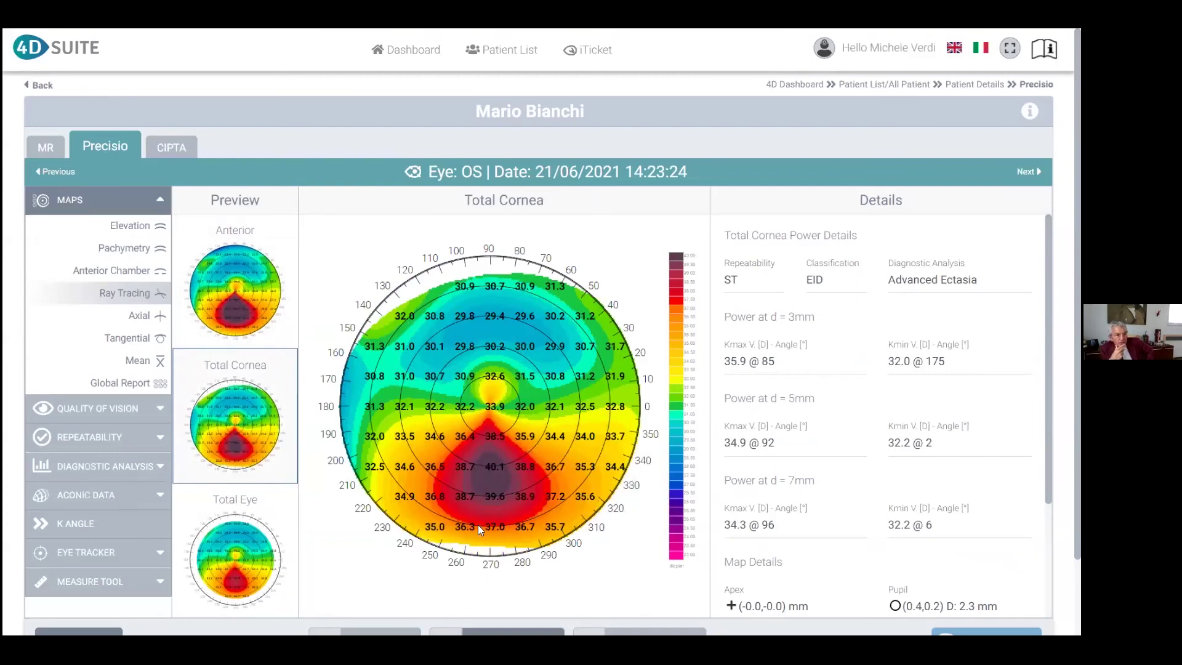
View the QoV Focused PreOp WaveFront, PSF and QoV Image for Pupil 1, and the image and PSF for the Photopic pupil
left_click(131, 412)
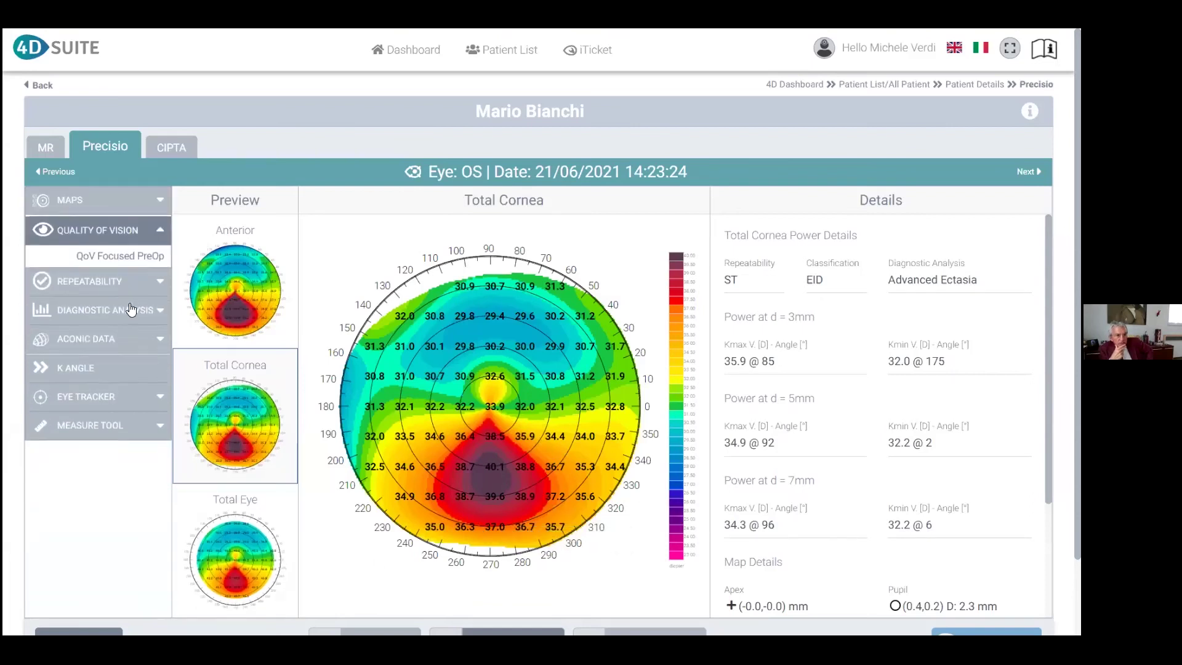
left_click(111, 254)
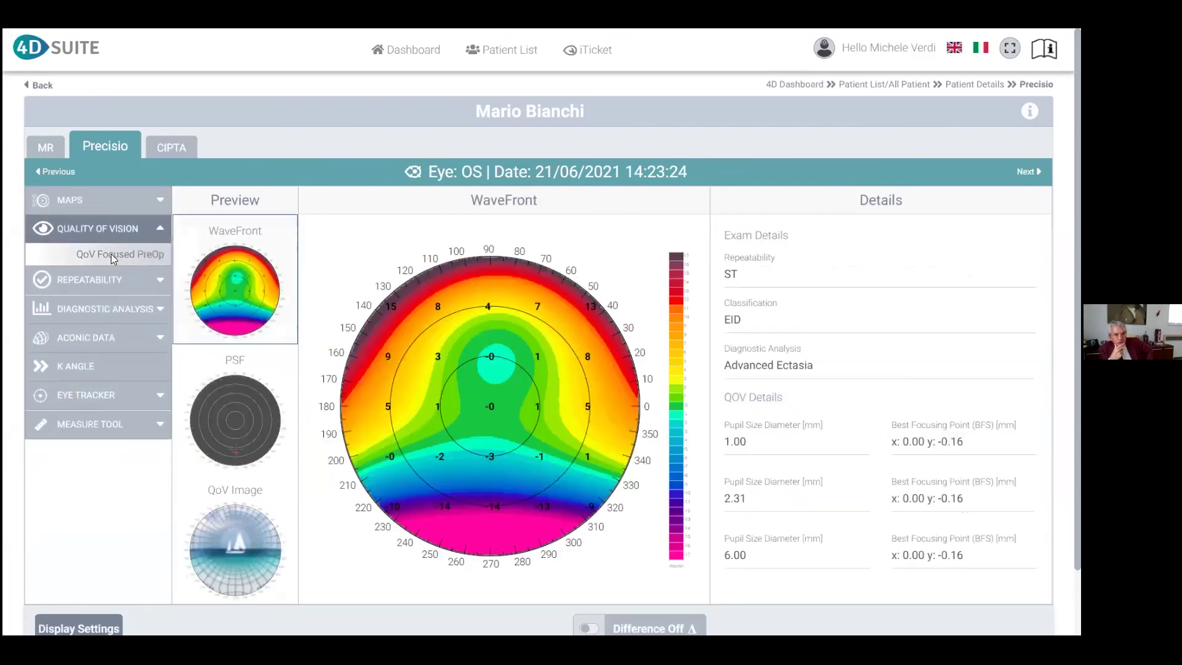
left_click(240, 434)
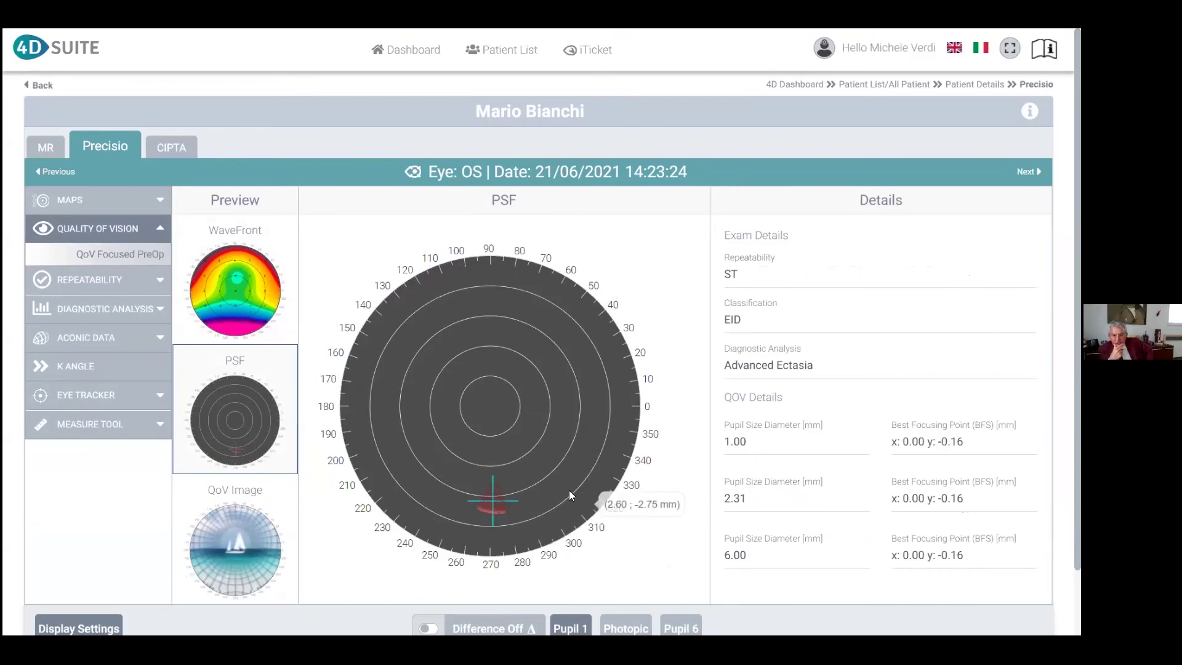
left_click(270, 557)
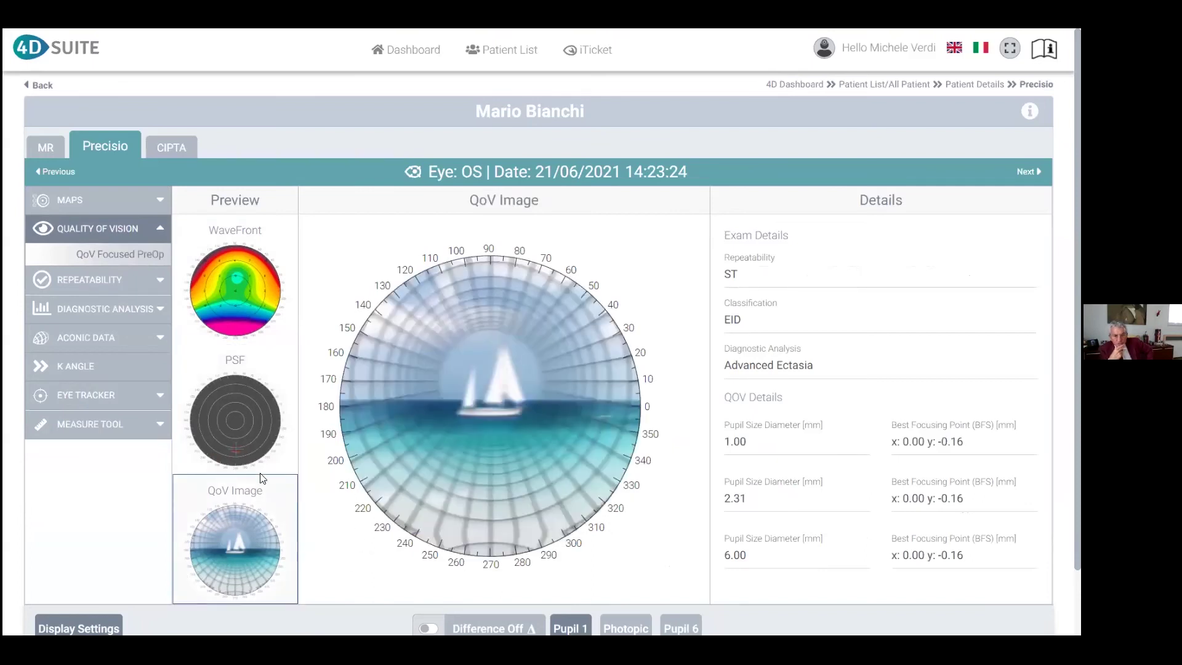
left_click(626, 628)
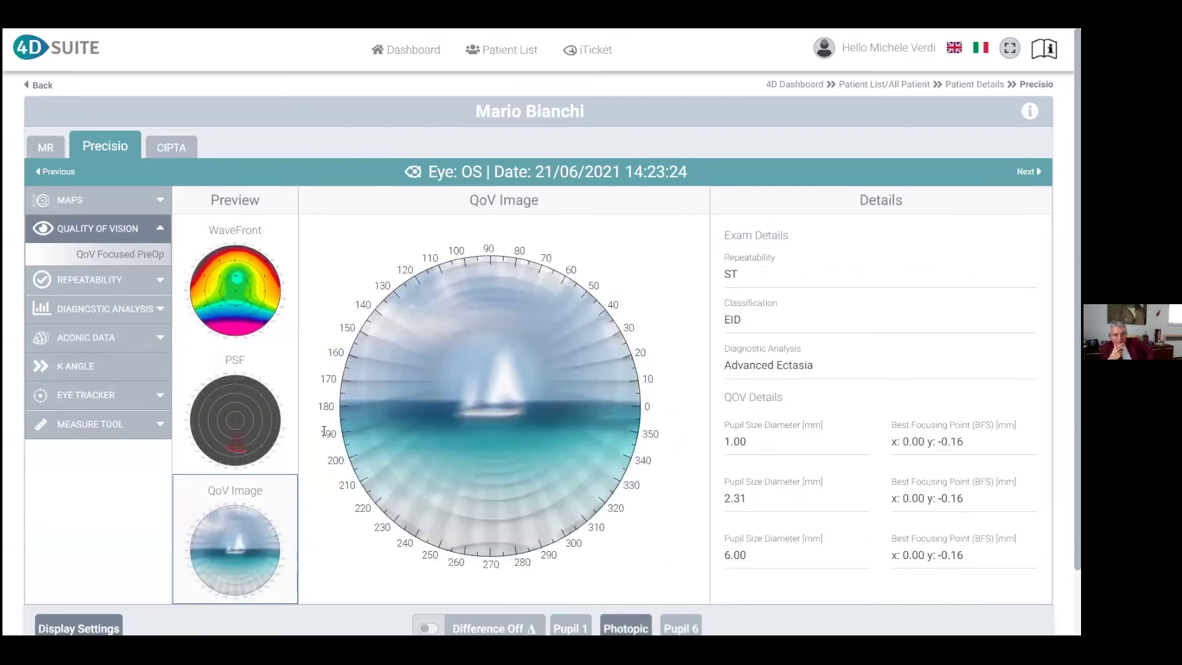
left_click(204, 412)
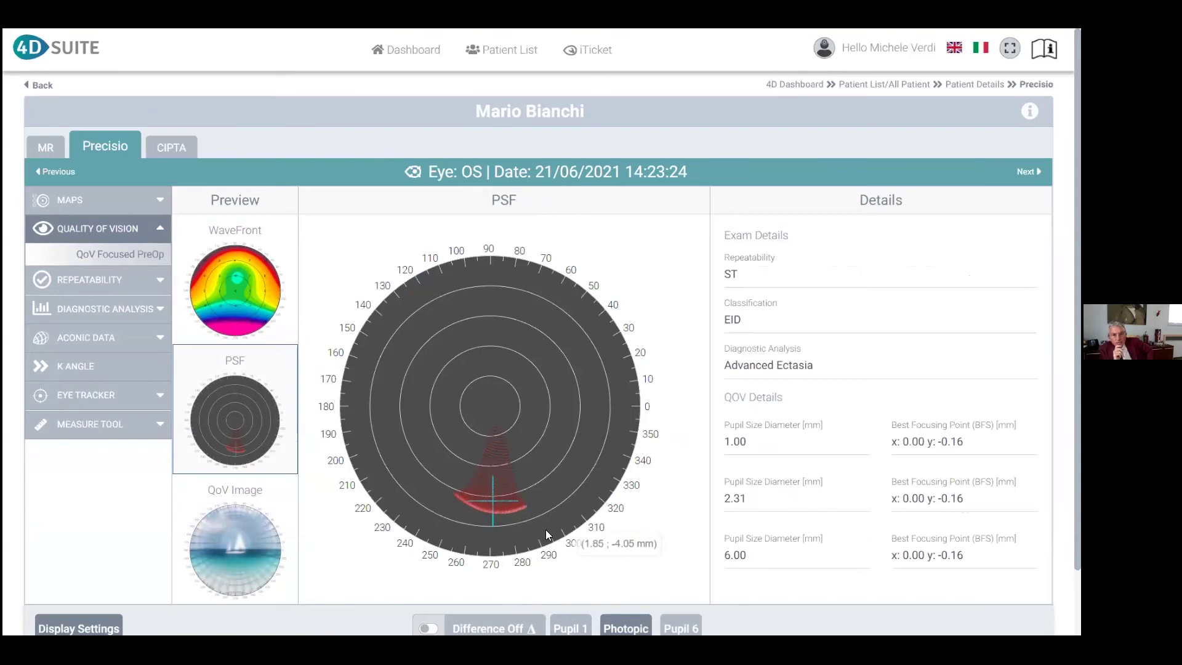
Open the CIPTA plans and compute the Refractive ablation difference map with ETCR as first plan and EACR as second
left_click(171, 148)
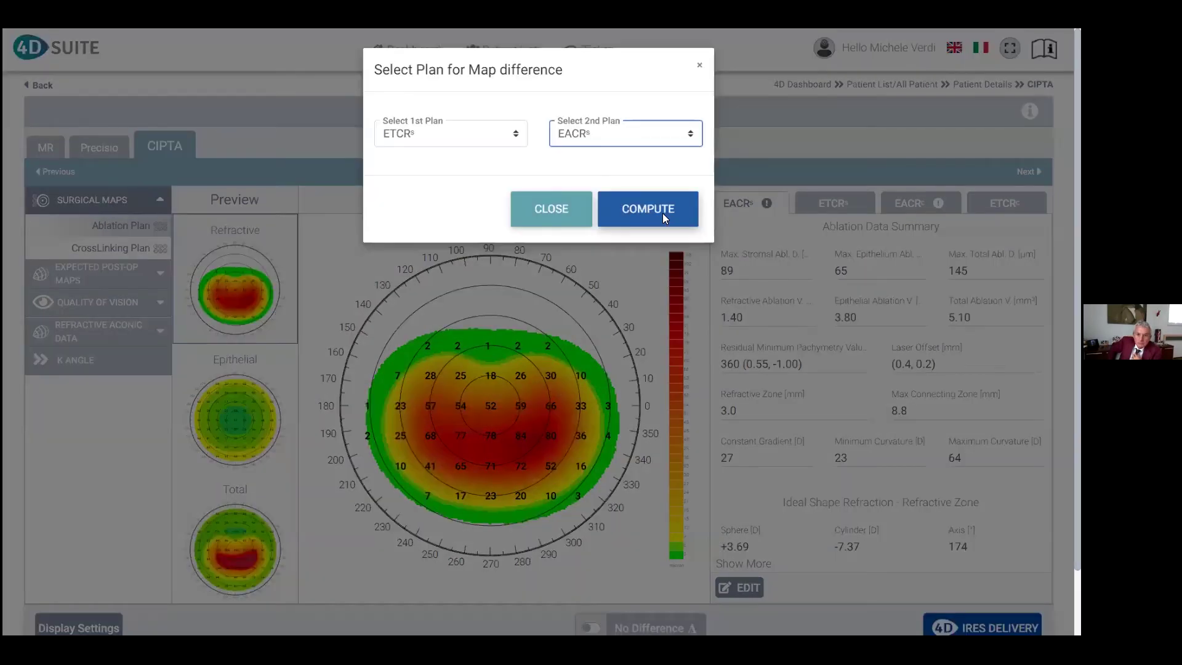
left_click(663, 213)
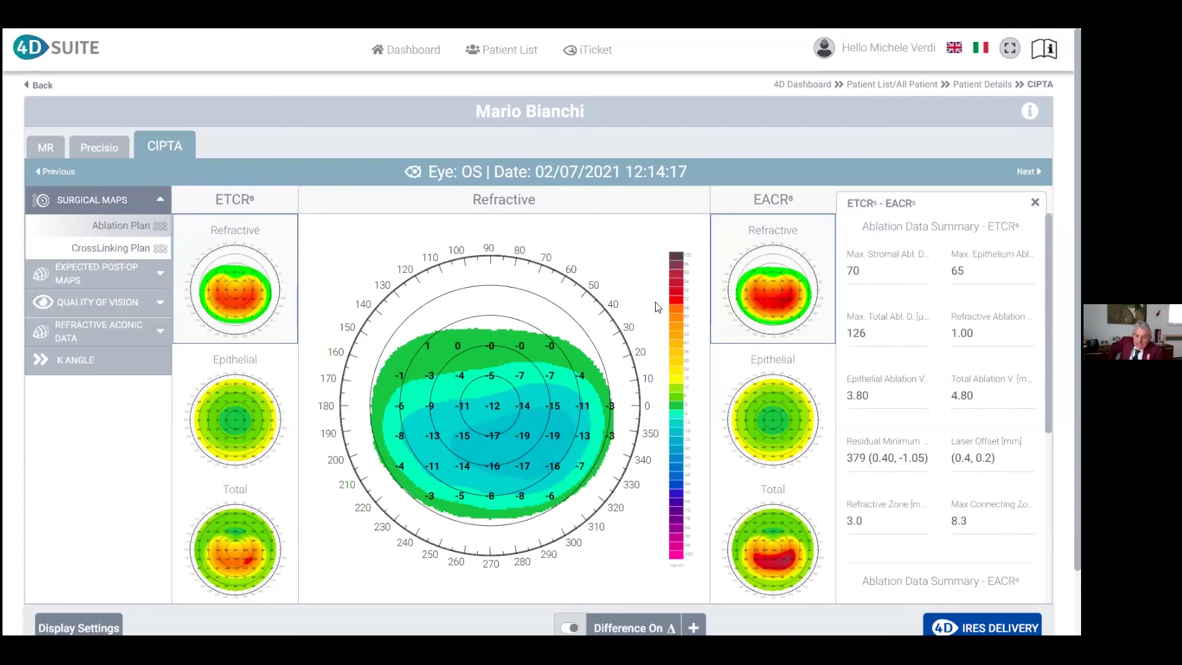
mouse_move(422, 328)
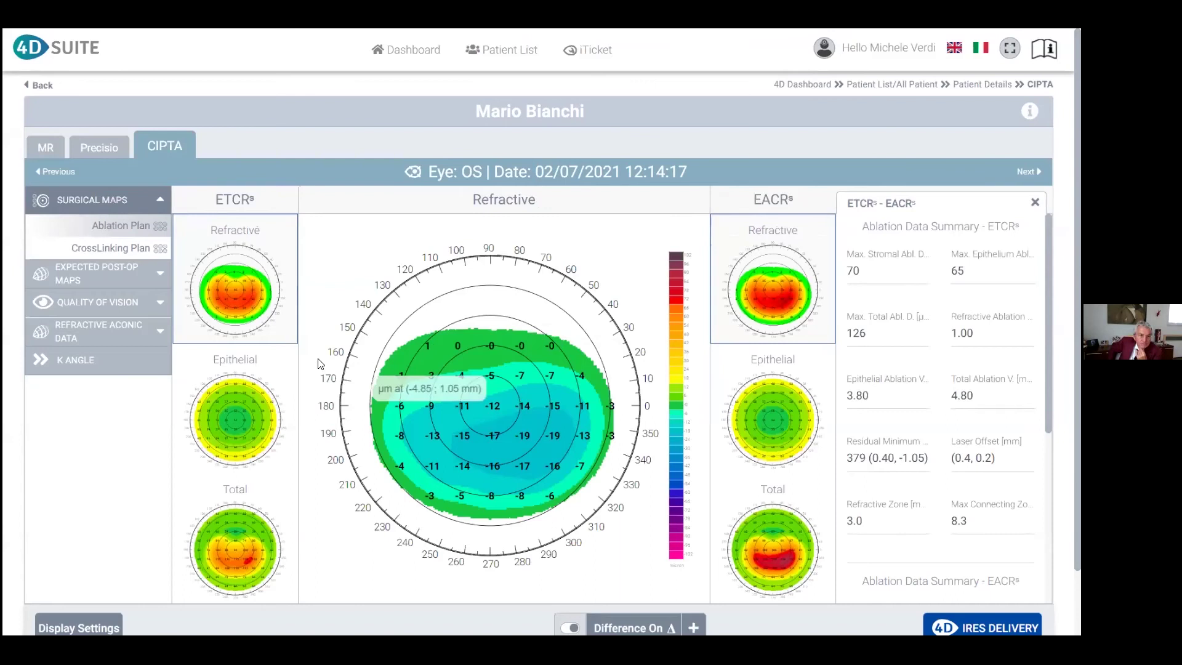
Leave the difference view and compare the Anterior and Total Cornea Expected Ray Tracing maps of the EACR and ETCR plans
left_click(84, 278)
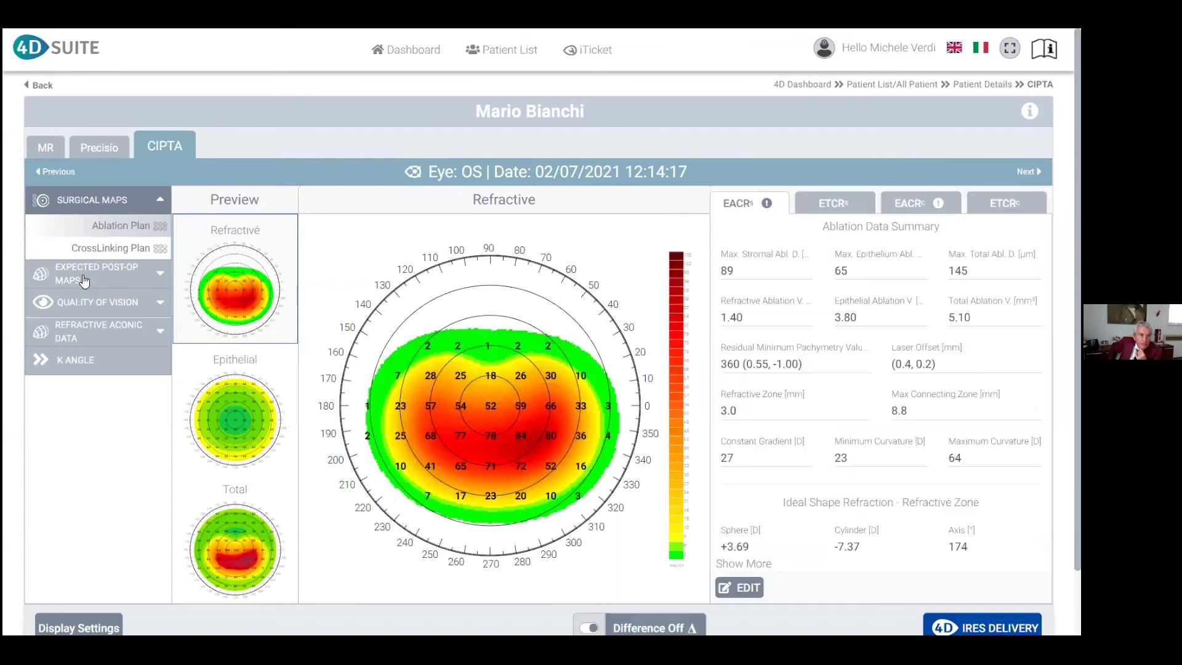
left_click(104, 321)
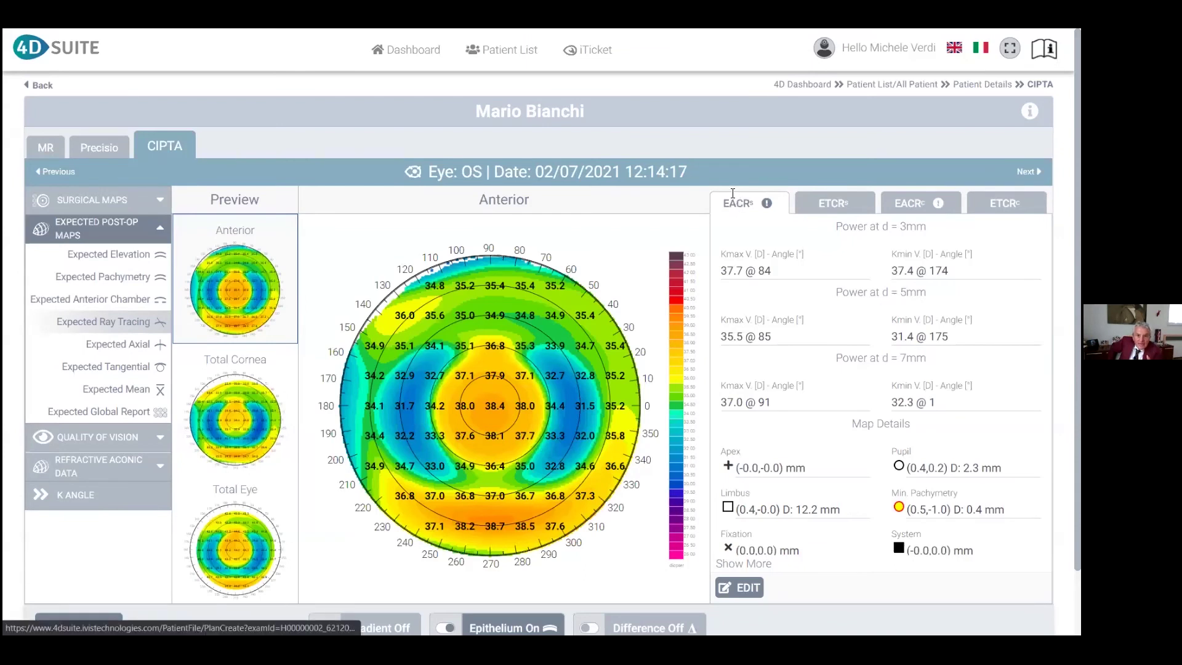
mouse_move(460, 377)
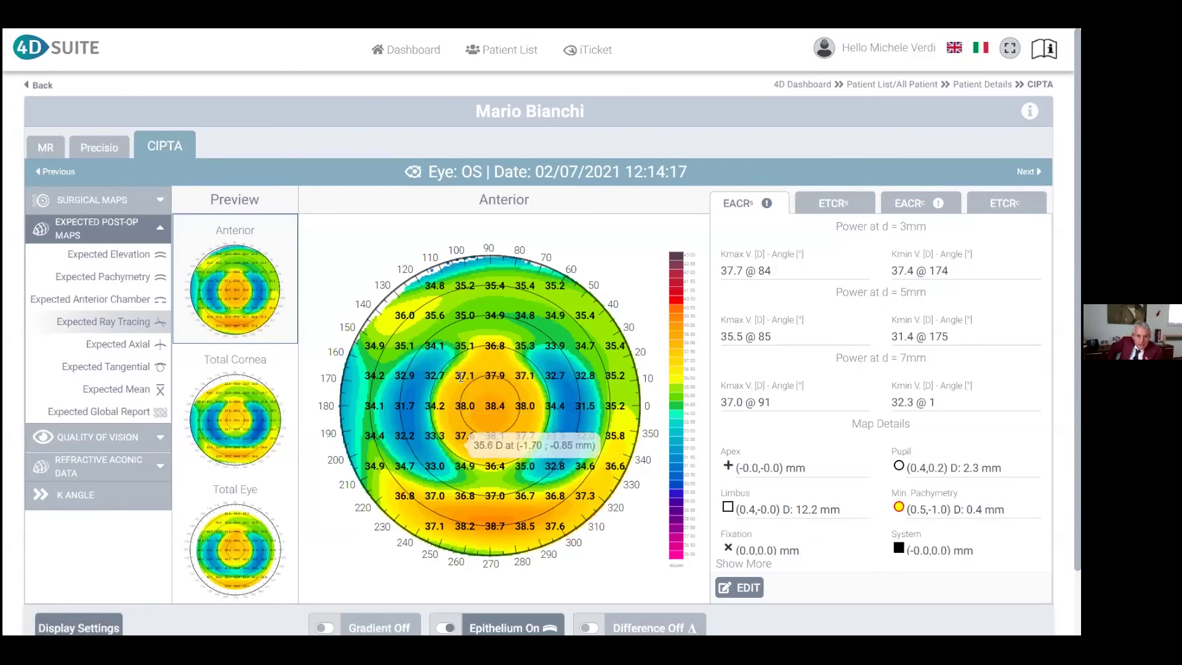
left_click(240, 447)
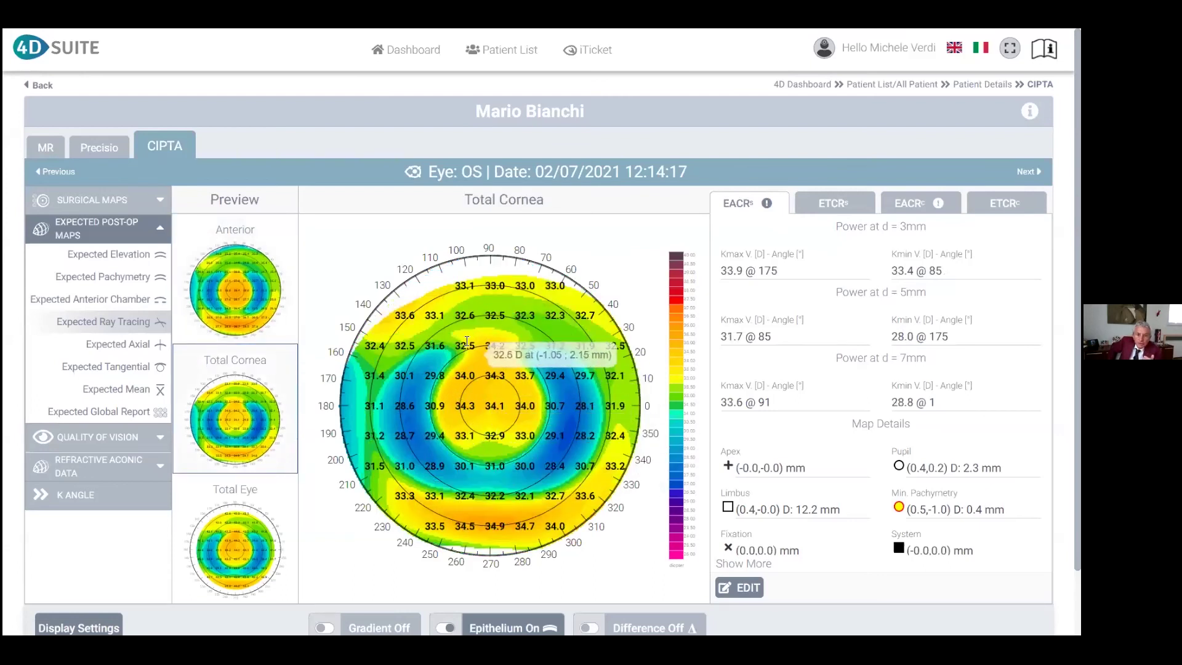
left_click(799, 209)
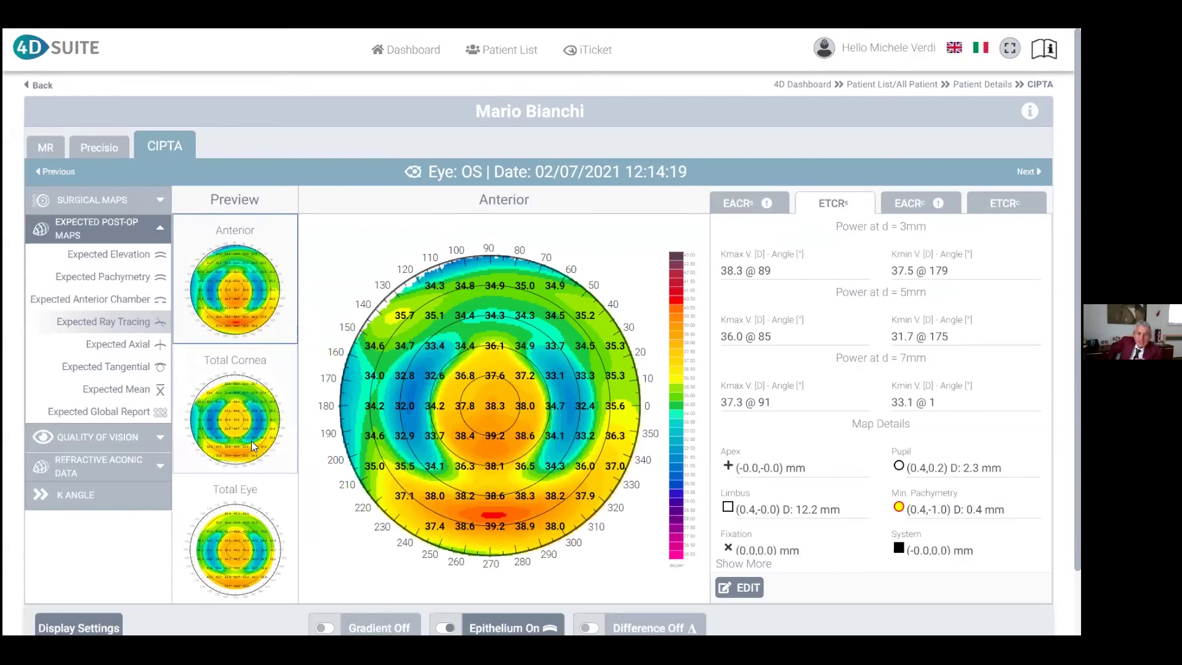
left_click(276, 446)
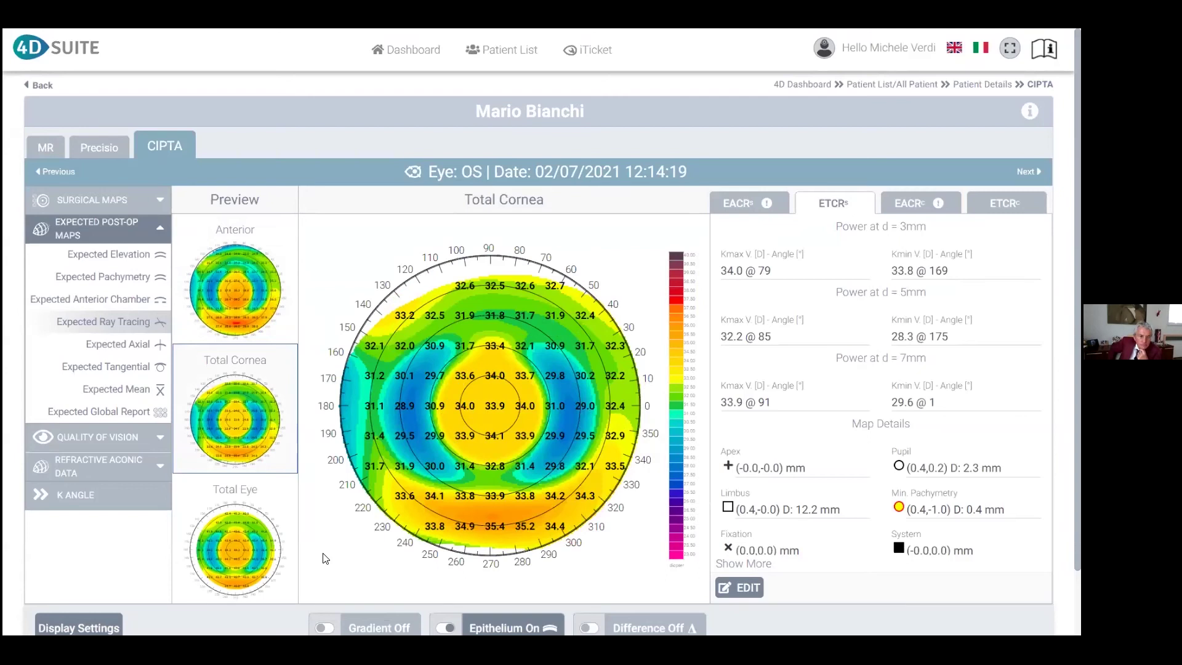
Compare the QoV Total Postop PSF of the ETCR and EACR plans for the Photopic pupil, and view the EACR plan's QoV Image
left_click(122, 433)
left_click(133, 327)
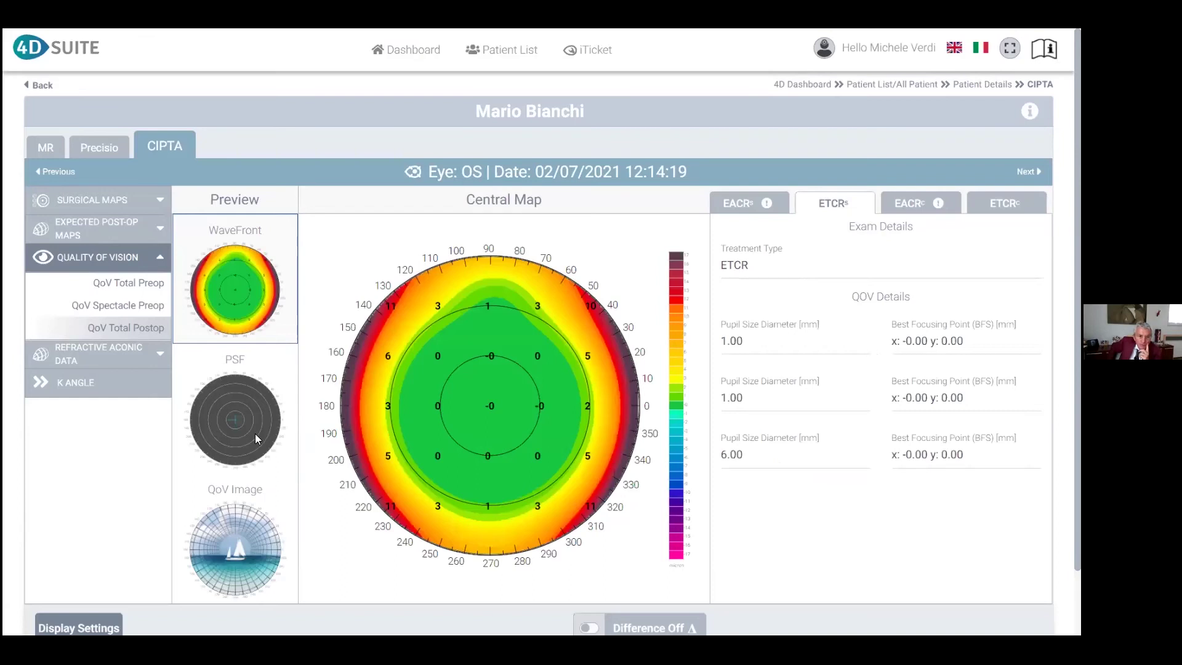
left_click(257, 438)
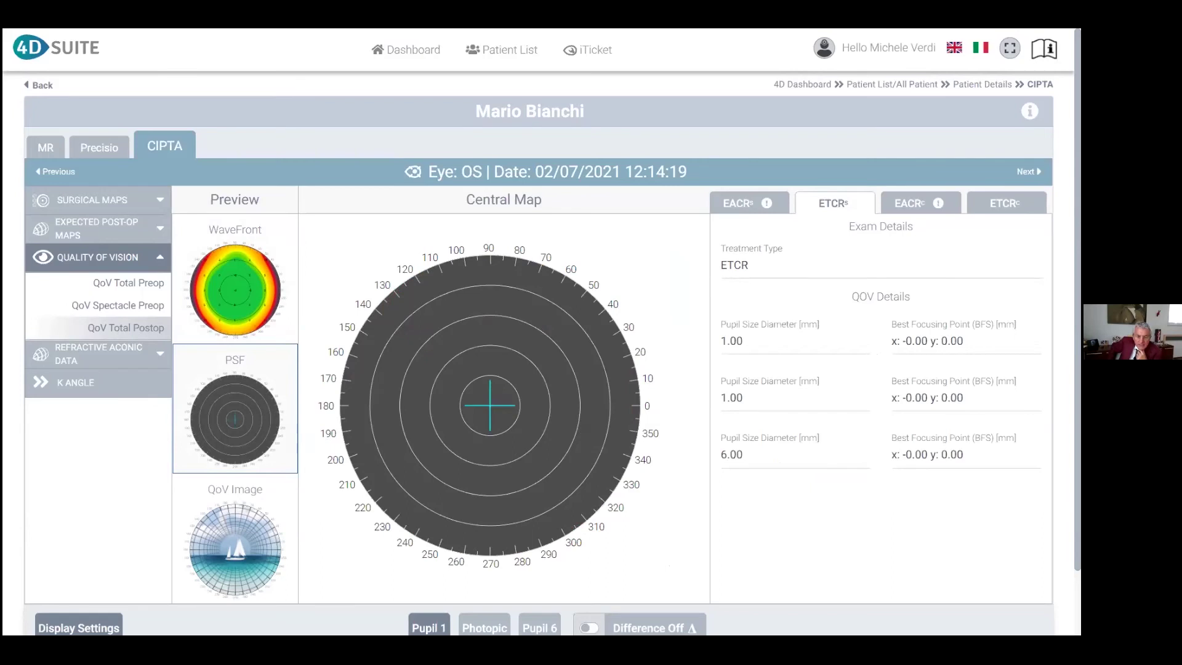
left_click(486, 621)
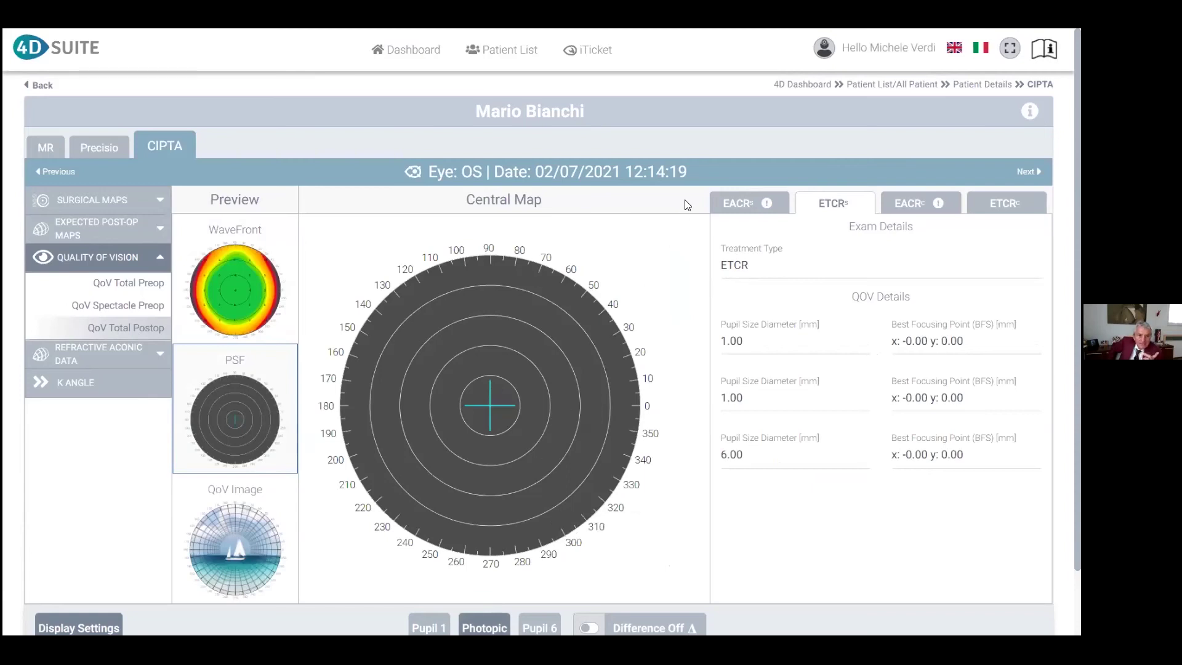
left_click(726, 208)
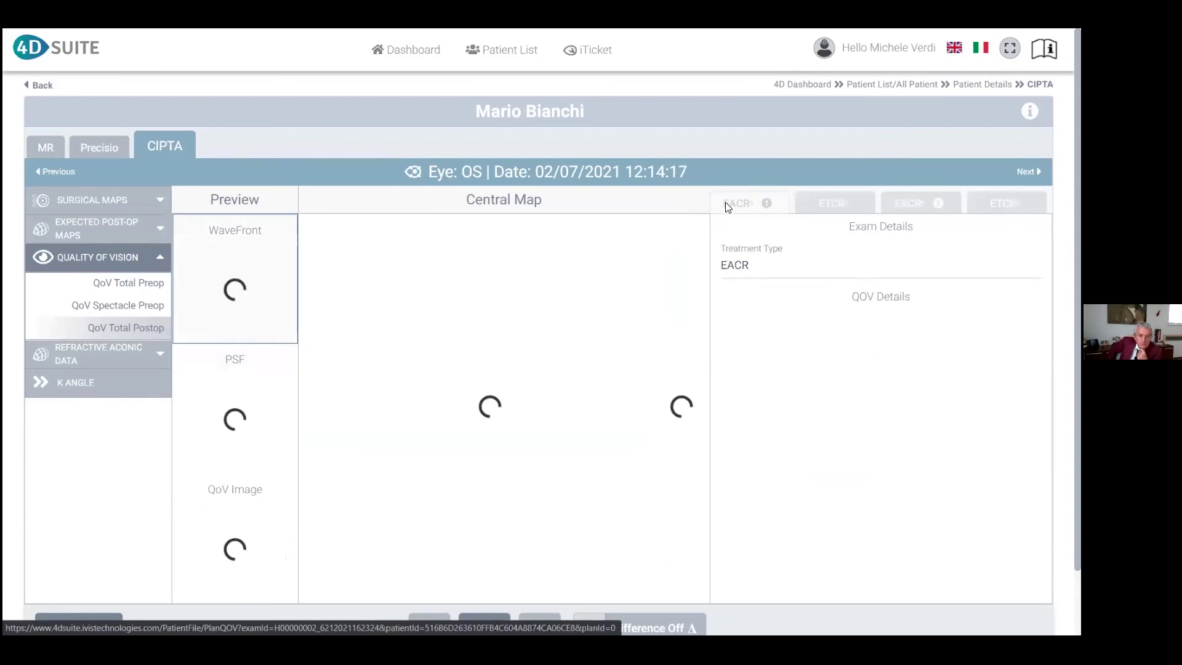
left_click(250, 431)
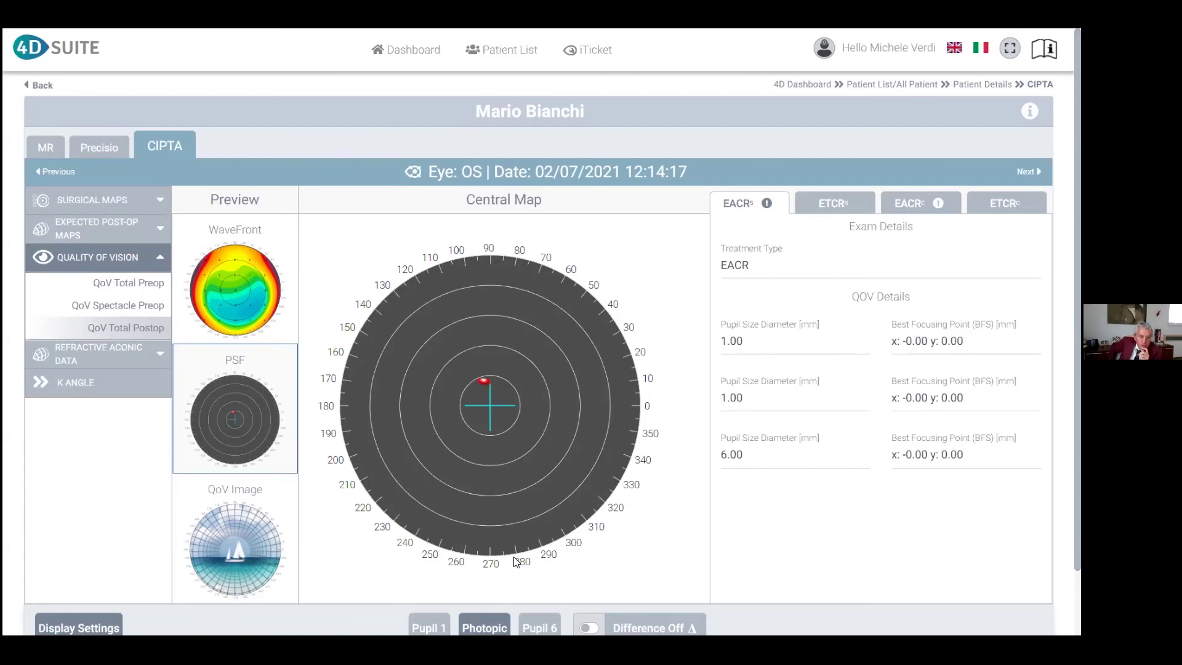
left_click(247, 548)
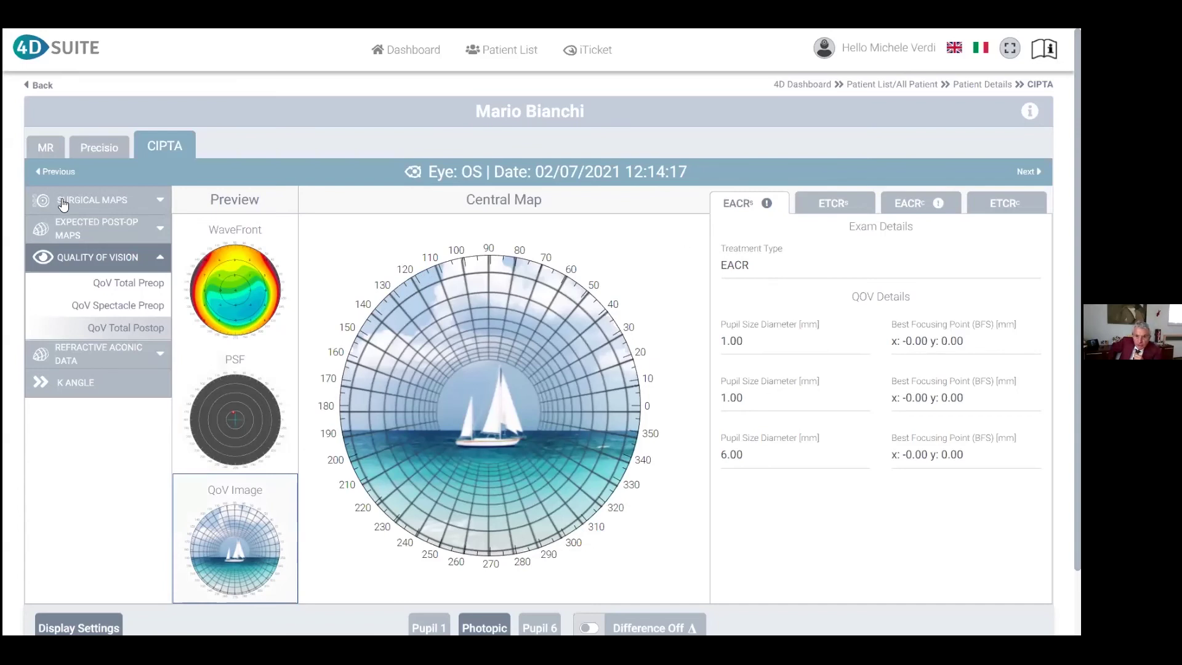
Open the Refractive ablation map and compute the plan difference with ETCR B as first plan and ETCR C as second
left_click(92, 200)
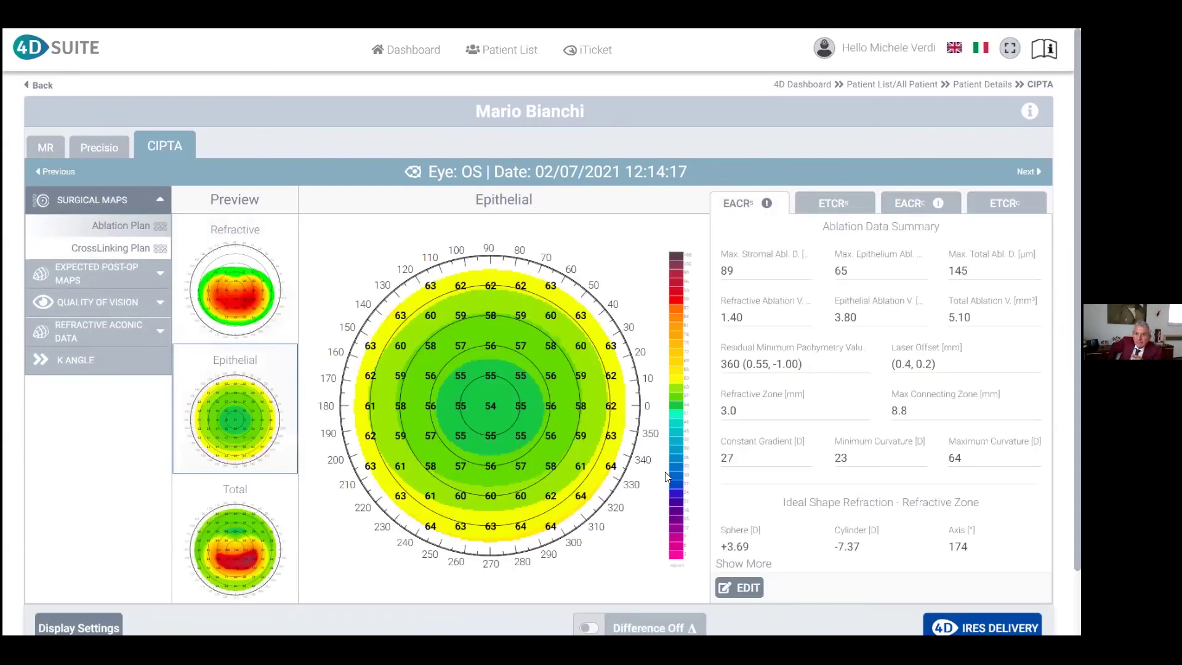
left_click(200, 277)
scroll(788, 337, "down", 1)
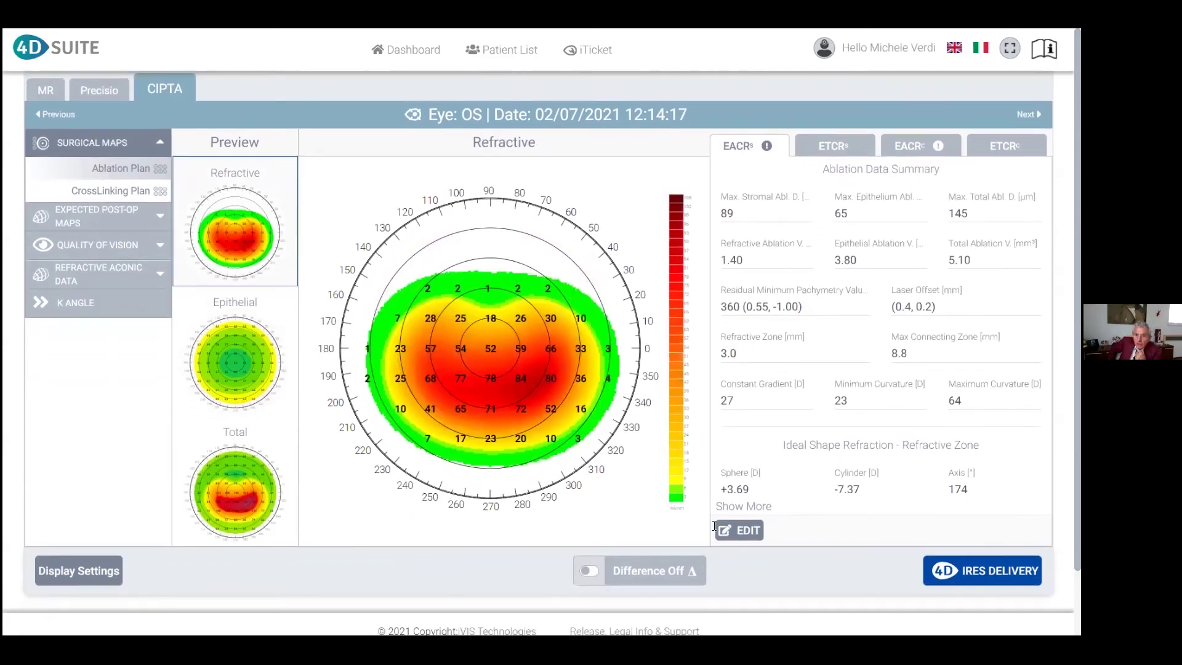
left_click(664, 561)
left_click(602, 558)
left_click(609, 557)
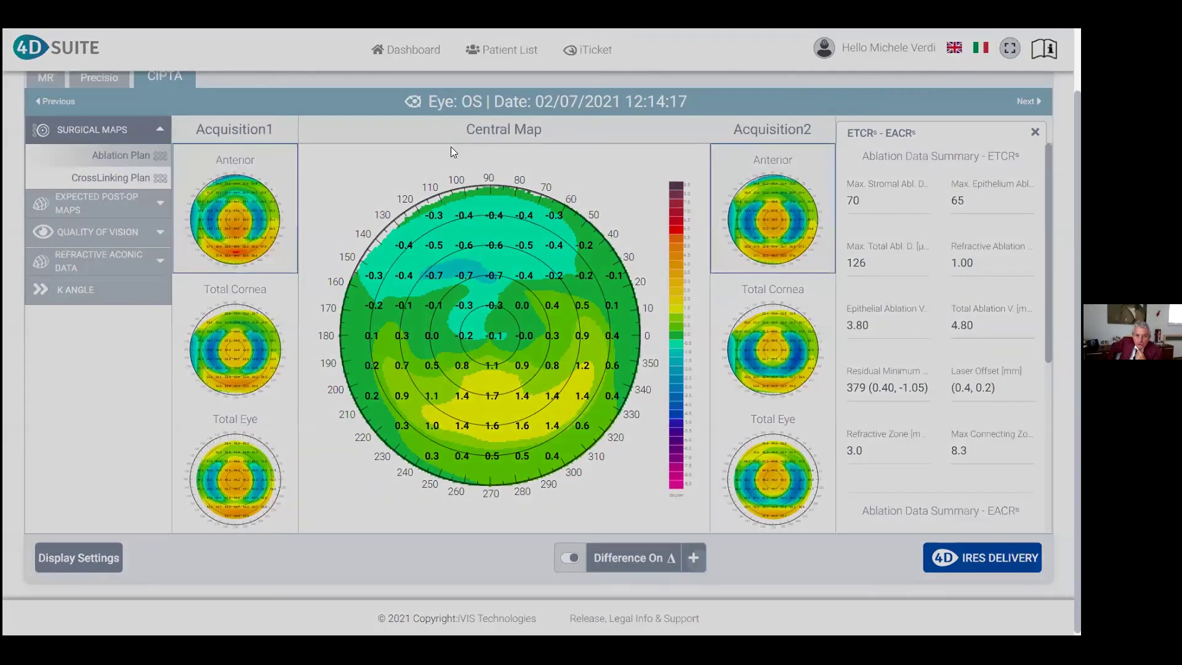
left_click(450, 143)
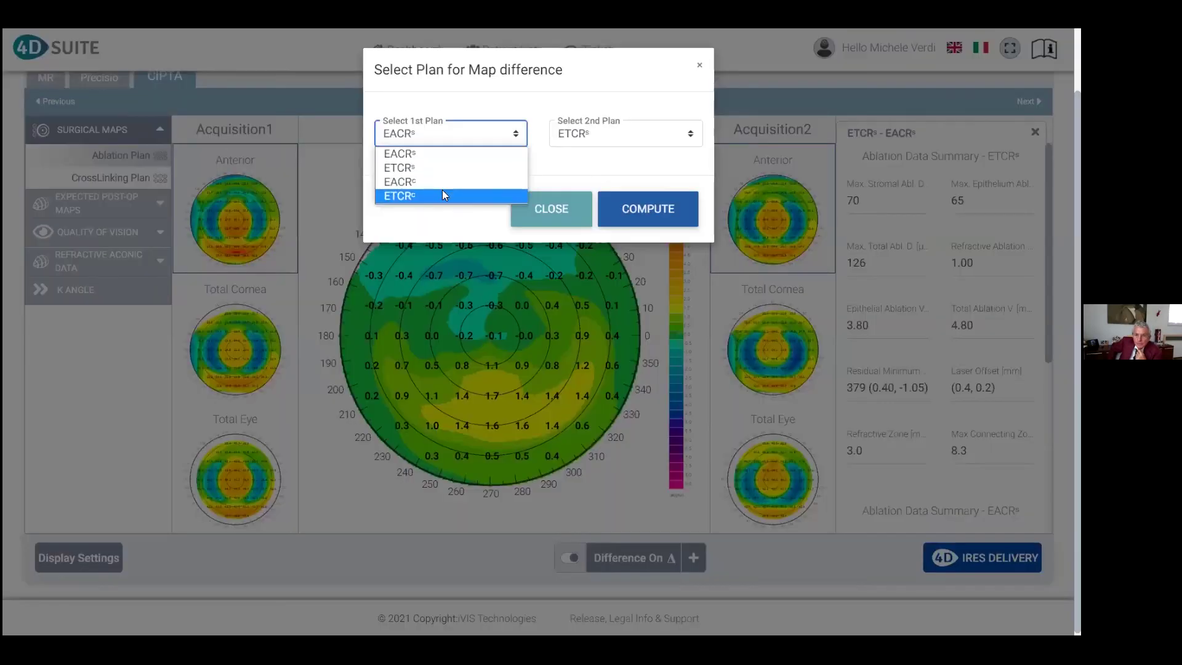
left_click(442, 170)
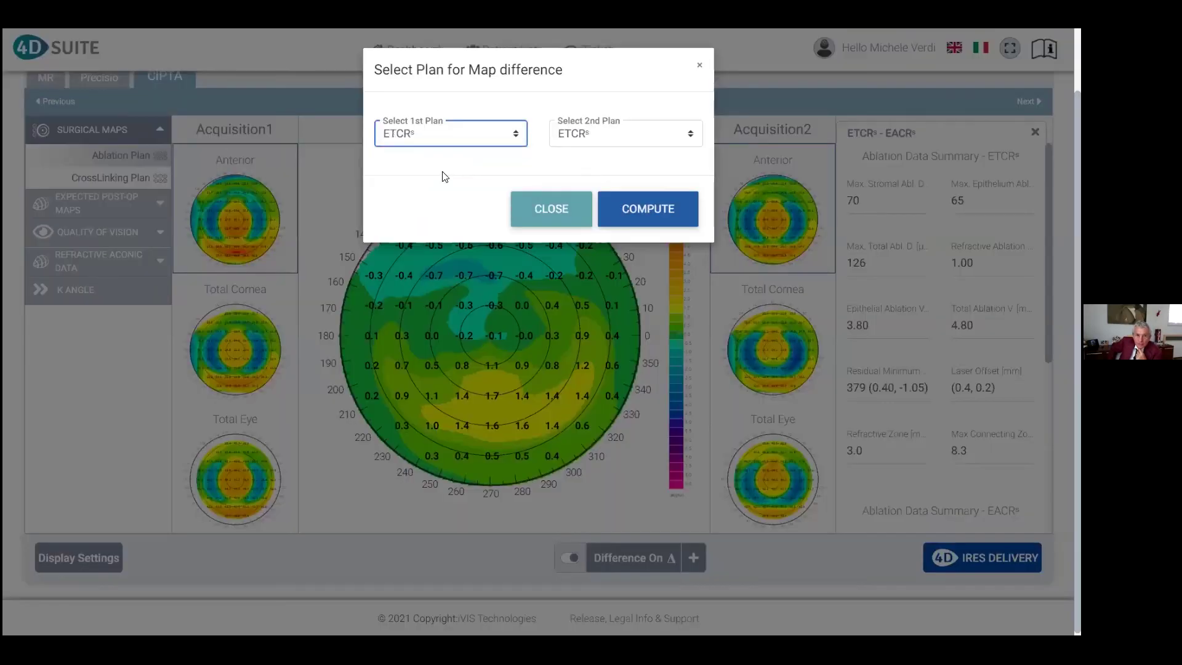
left_click(562, 137)
left_click(571, 193)
left_click(648, 208)
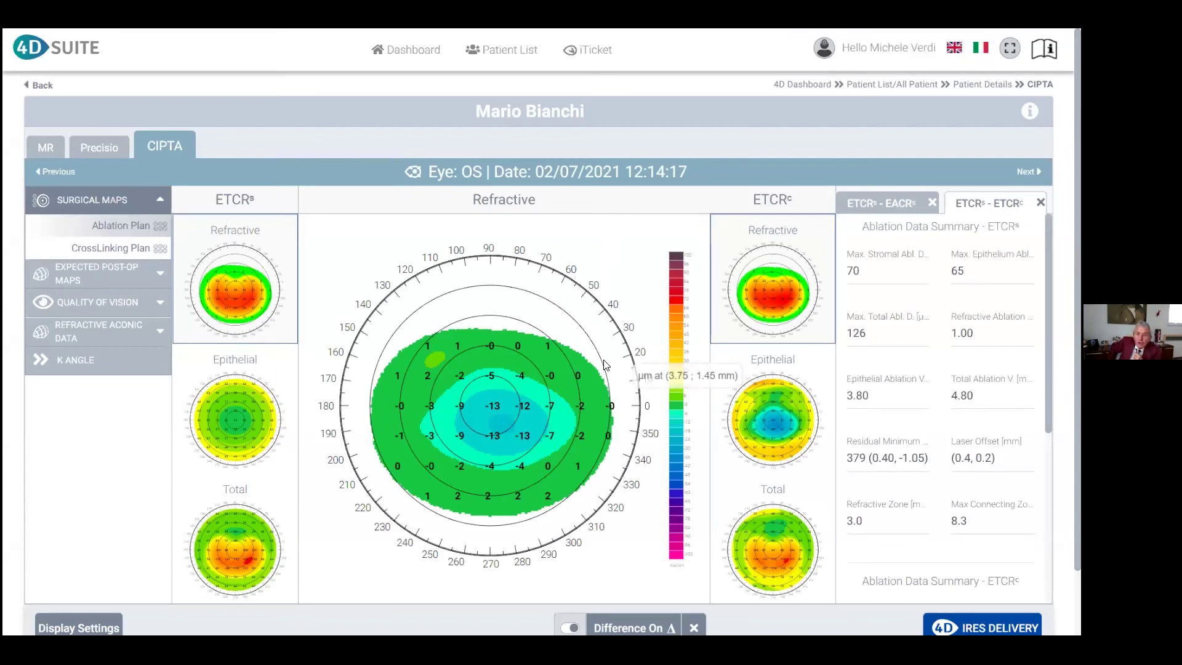
View the Total and Epithelial ablation difference maps of the two ETCR plans and turn the difference off
left_click(239, 567)
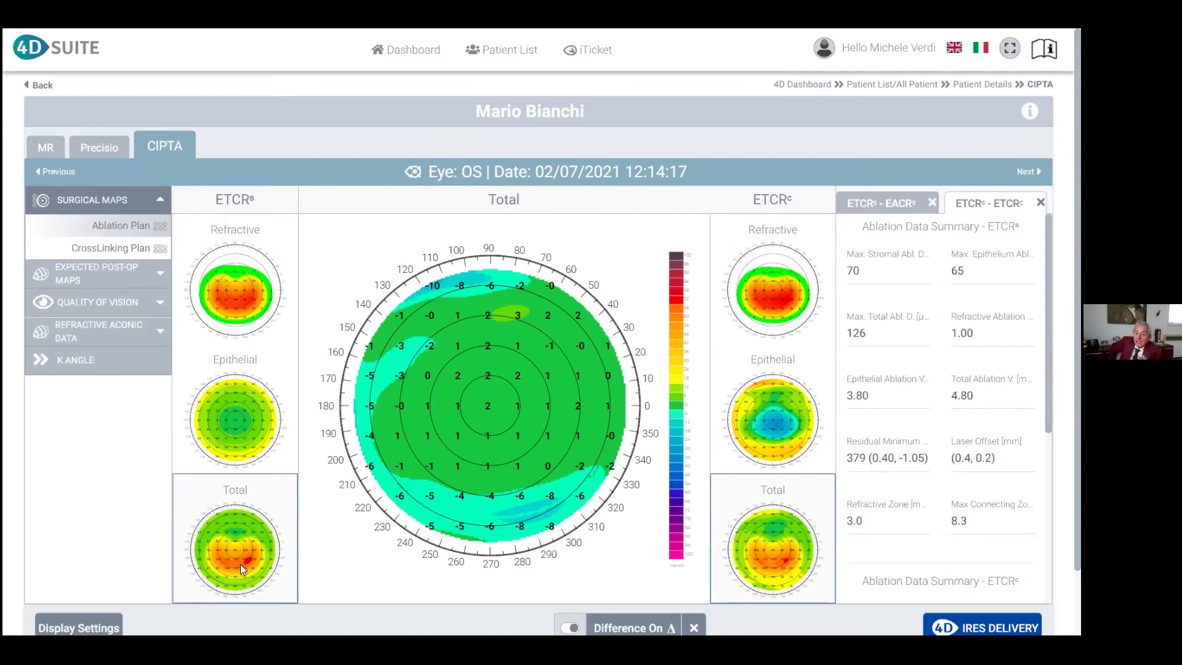
left_click(251, 427)
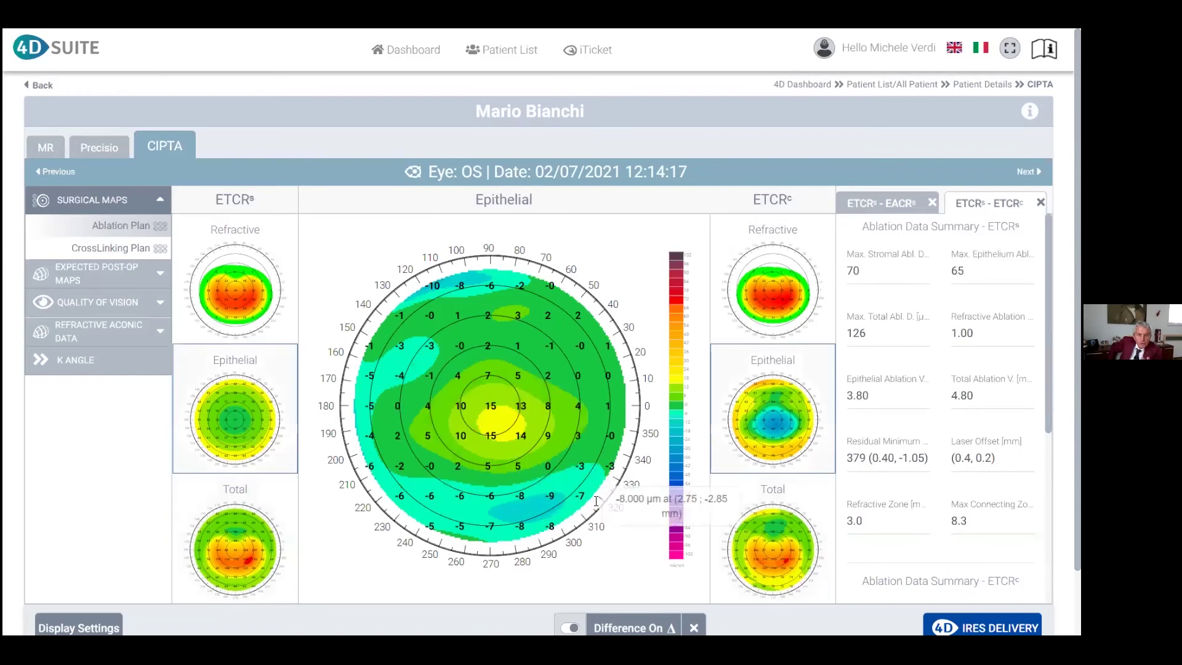
left_click(634, 627)
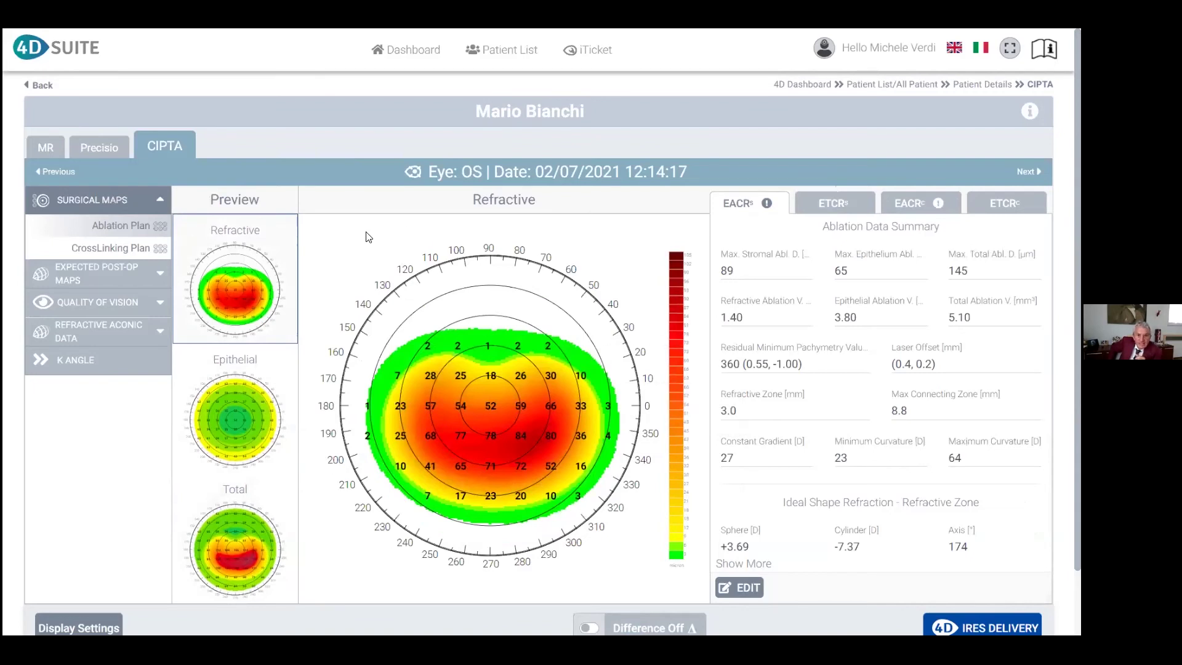
Open the ETCR C plan, examine its Customized CrossLinking Energy map and return to its ablation plan
left_click(849, 204)
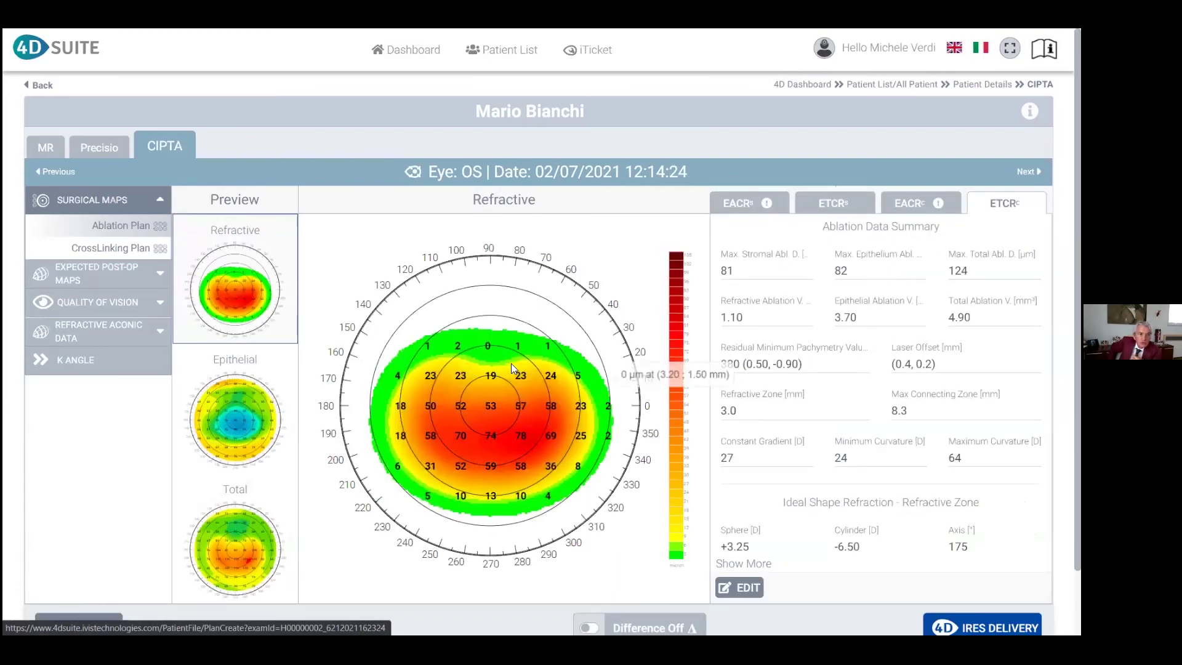
left_click(97, 251)
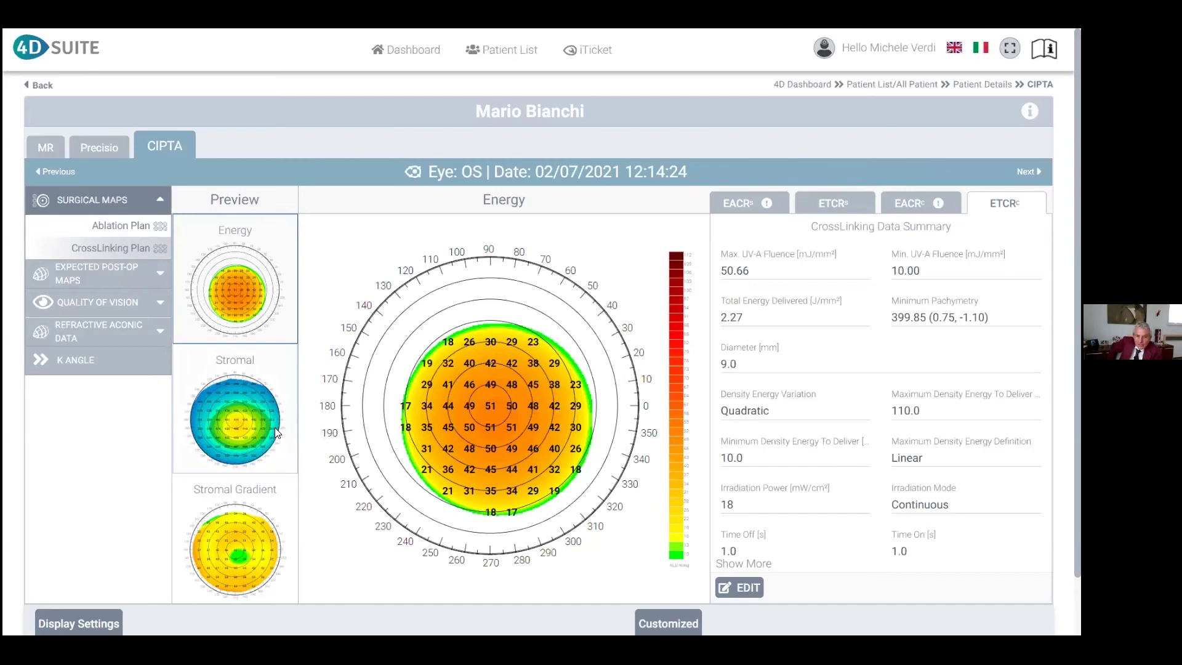
mouse_move(400, 435)
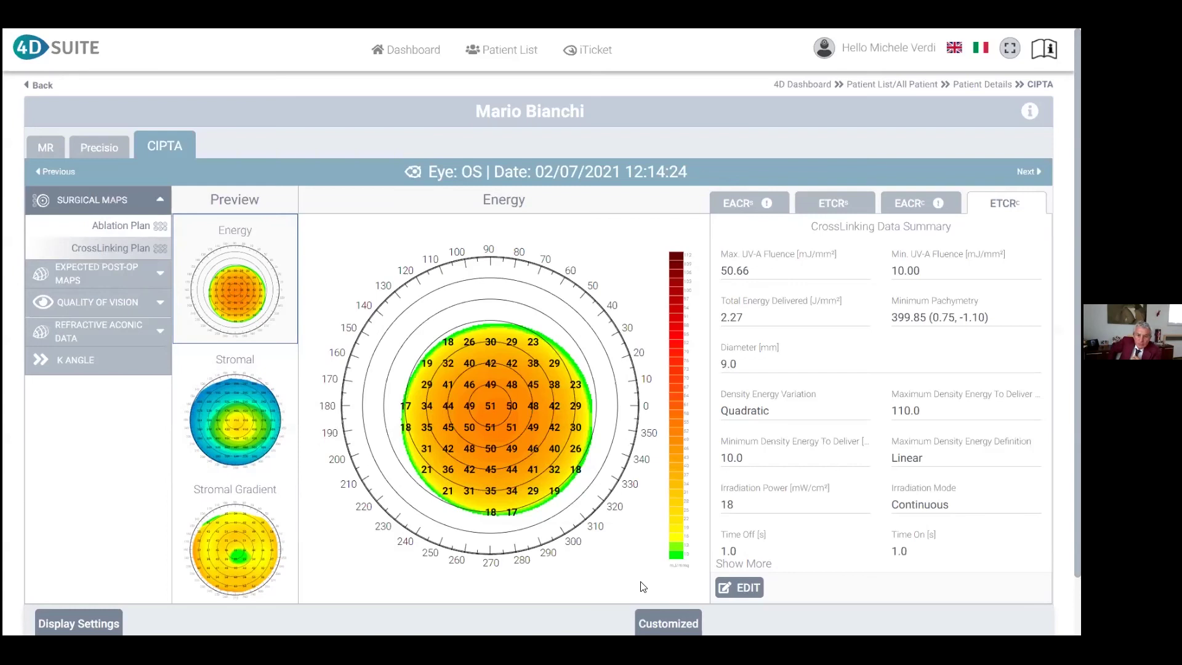
left_click(664, 622)
left_click(129, 227)
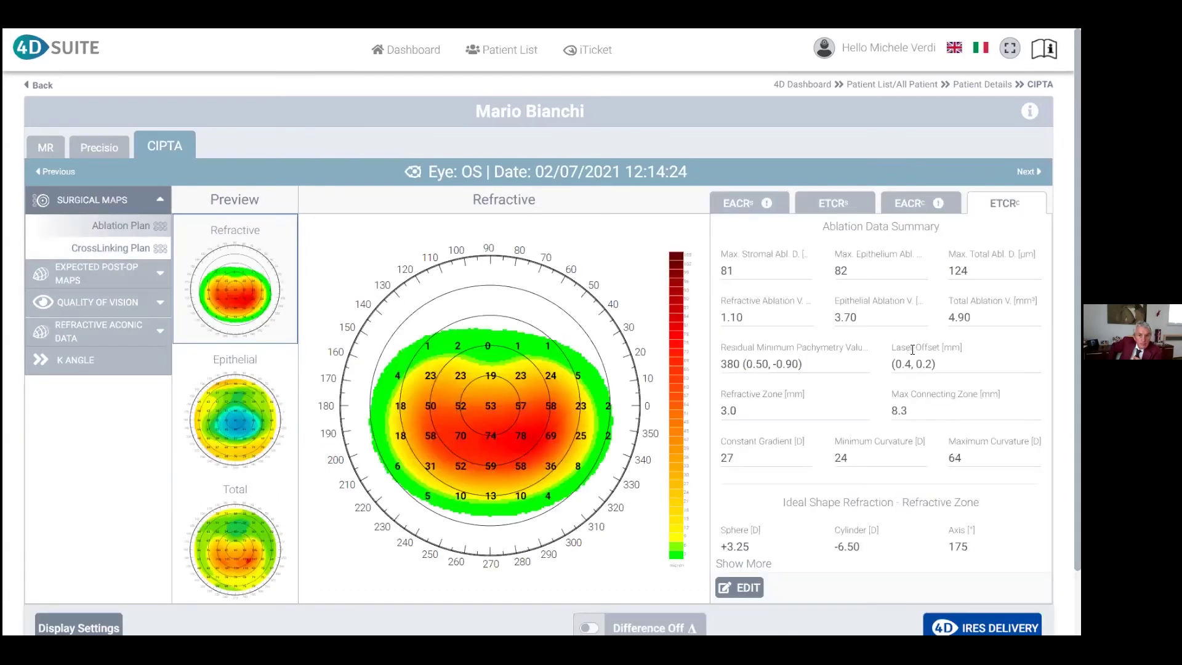
Deliver the ETCR C plan to iRes with the CrossLinking Plan set to Customized
scroll(237, 241, "down", 1)
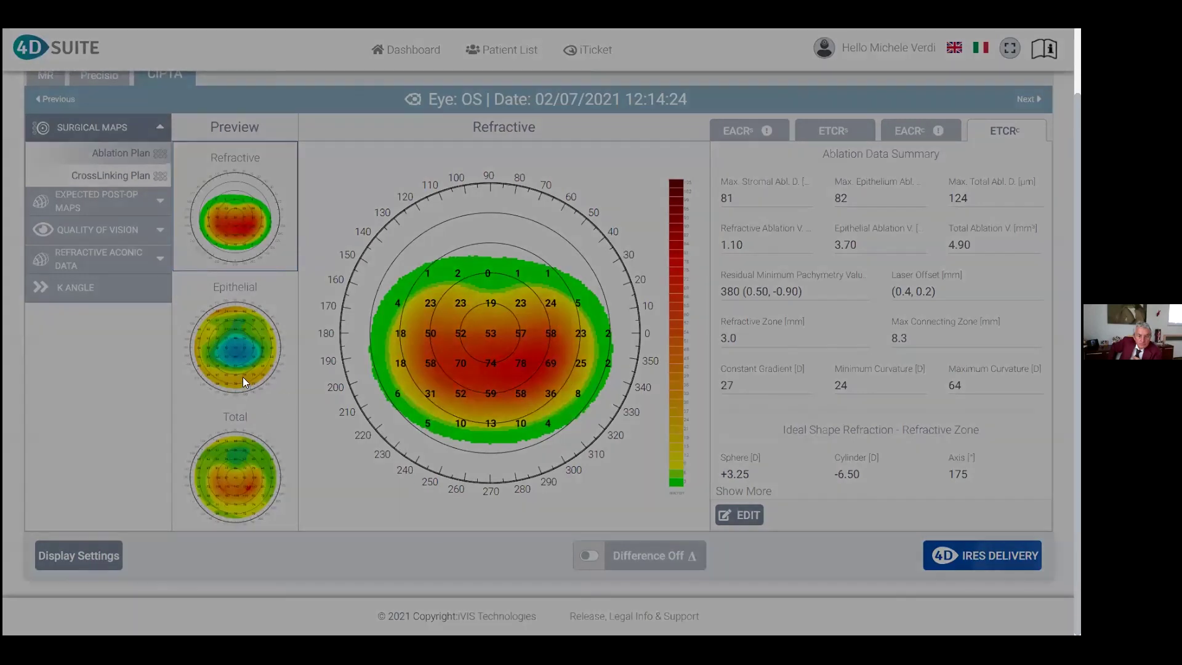
left_click(242, 377)
left_click(225, 413)
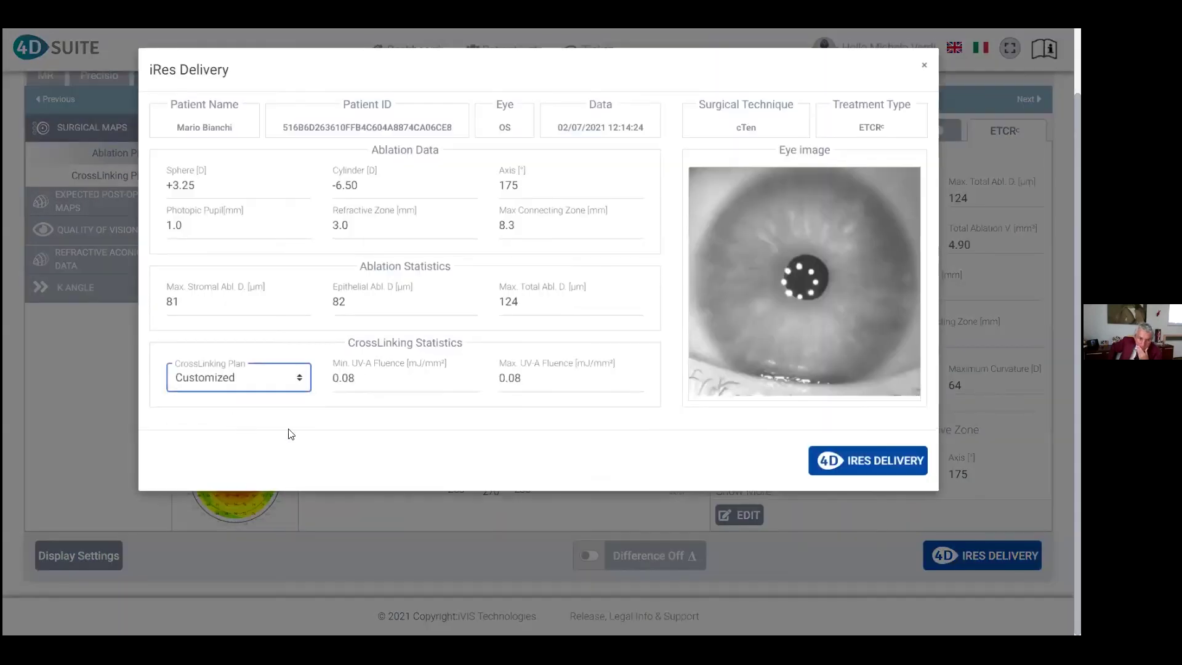
left_click(851, 460)
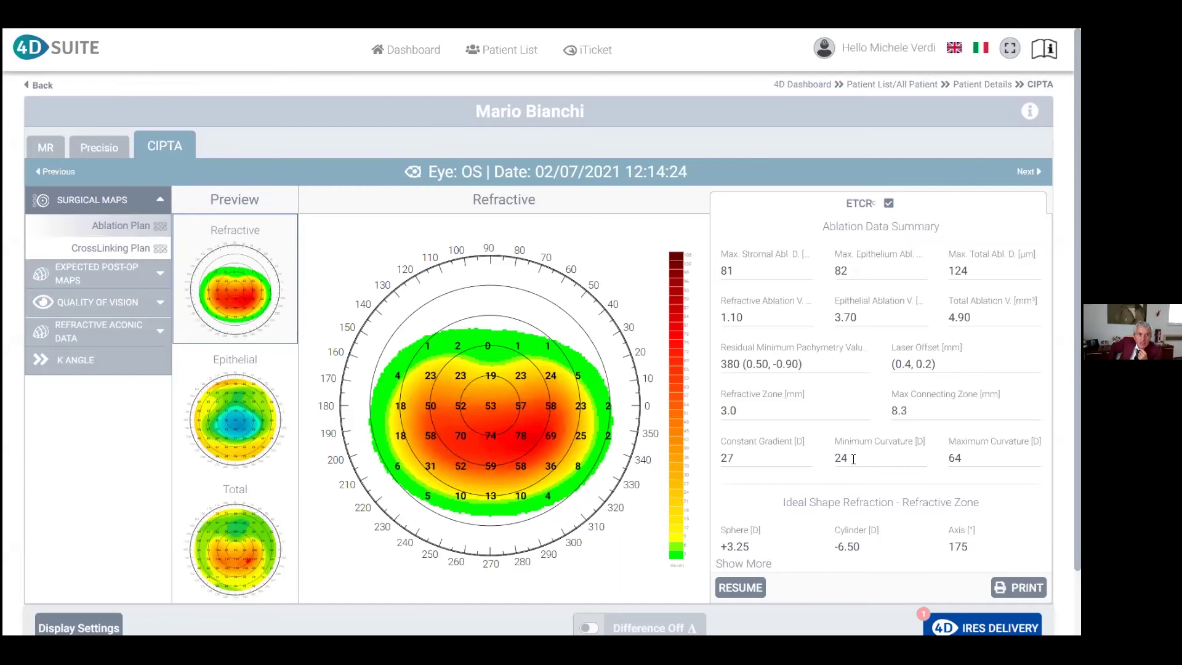
Return to the list of all patients and look through its second page before going back to page 1
left_click(34, 92)
left_click(34, 90)
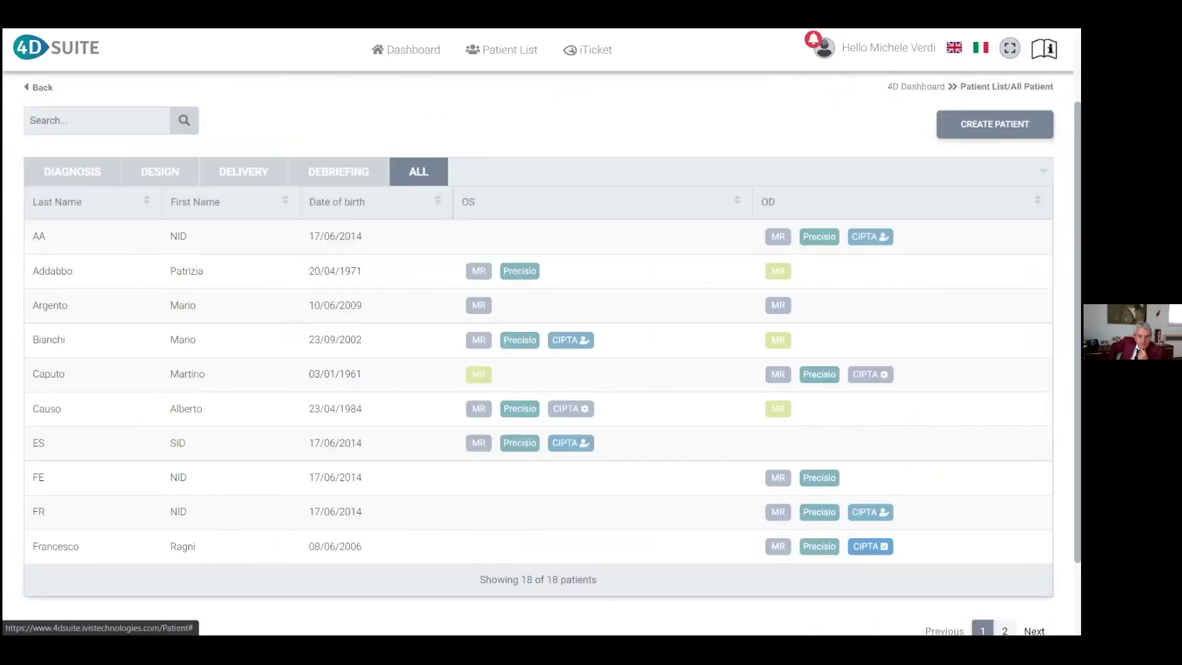
left_click(1004, 630)
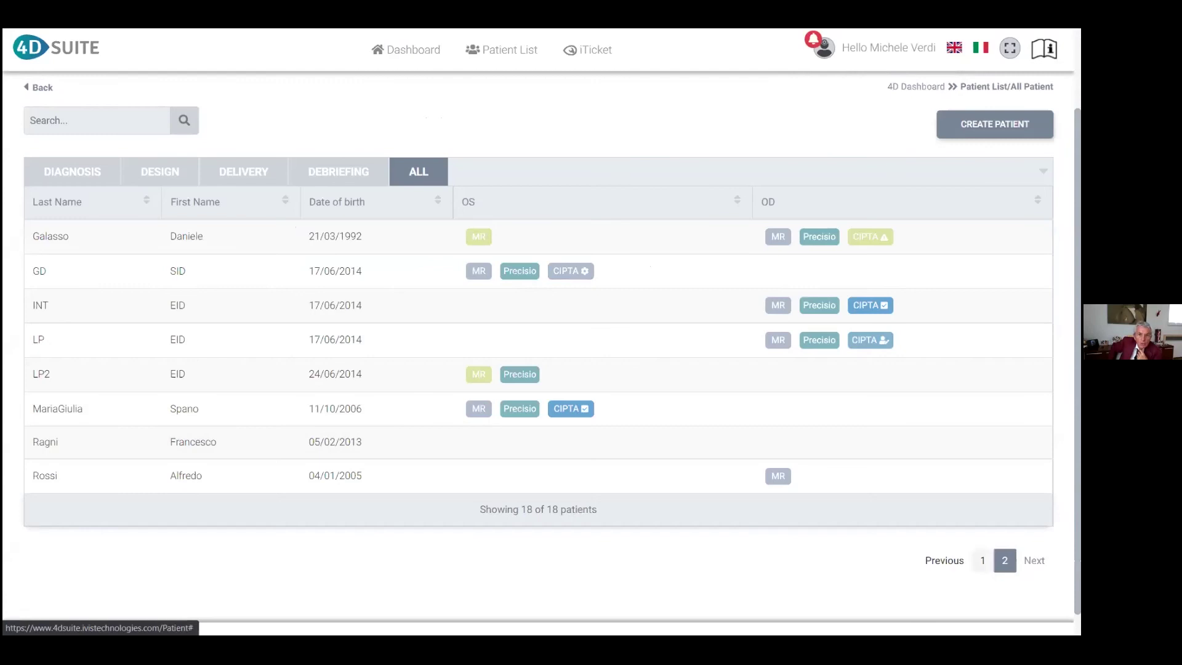
left_click(982, 560)
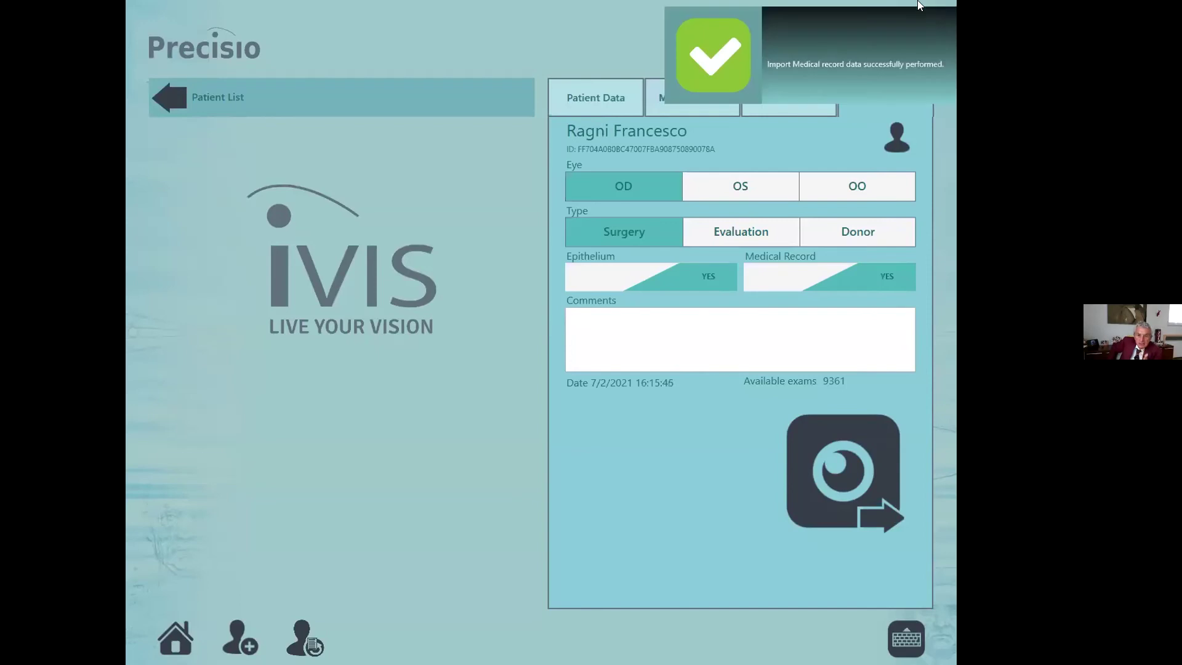
In Precisio, start the OD surgery exam, saving the imported clinical visit data, and auto-acquire the eye, staying in the acquired exam
left_click(850, 487)
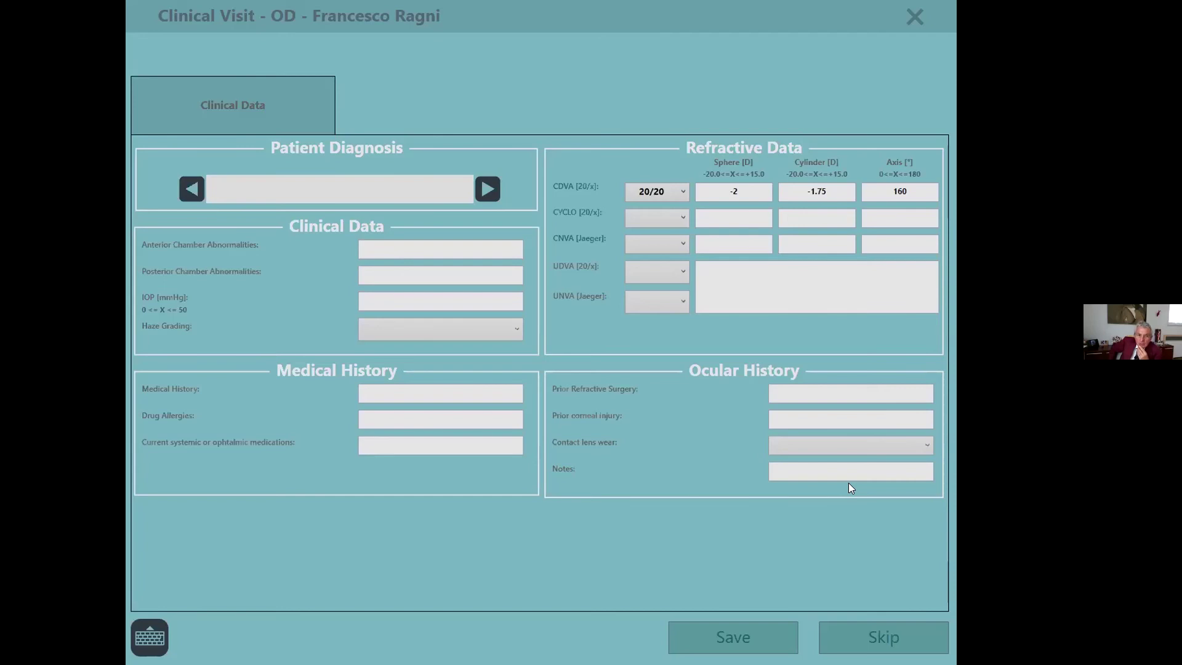
left_click(732, 637)
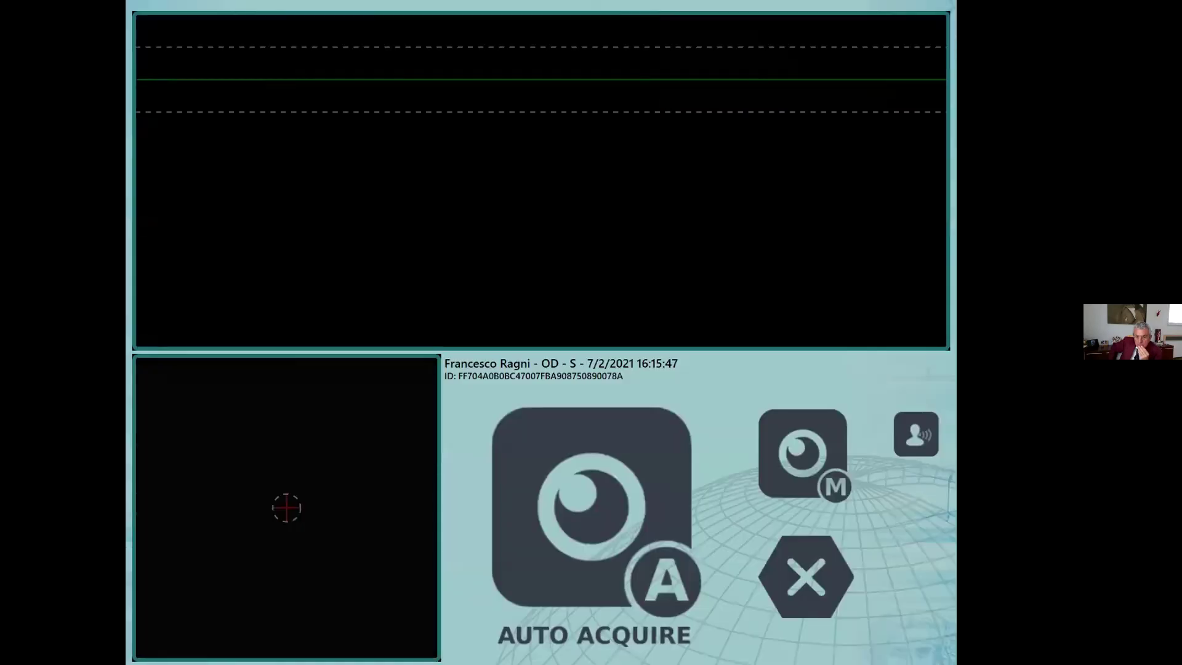
left_click(652, 573)
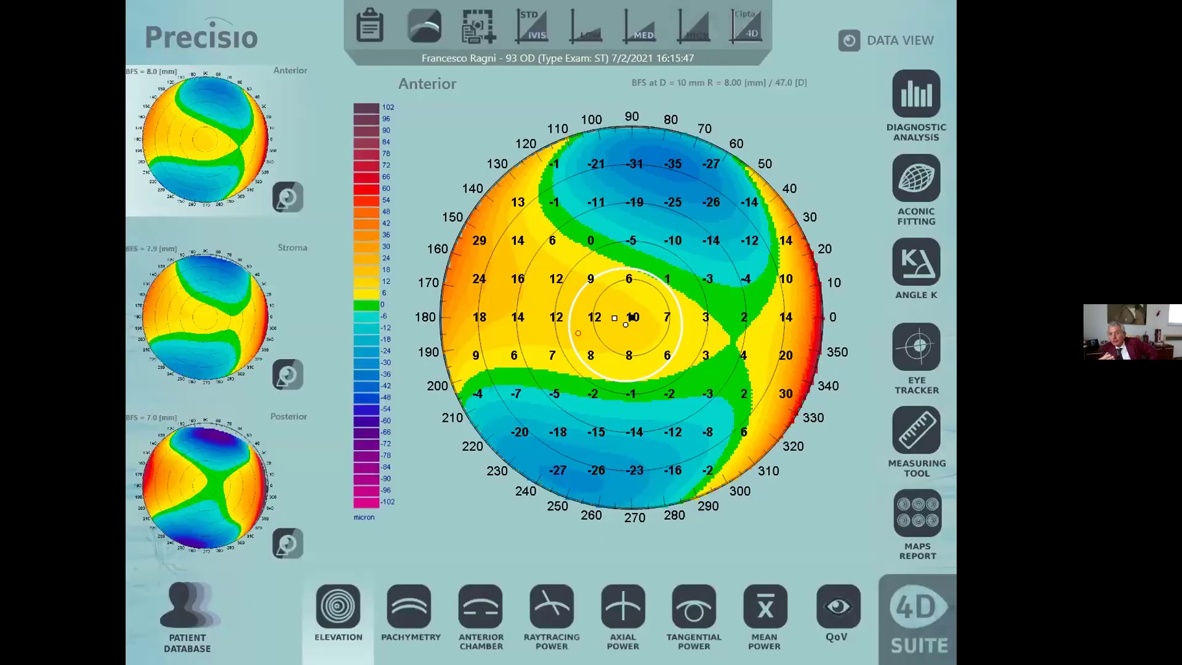
key("Escape")
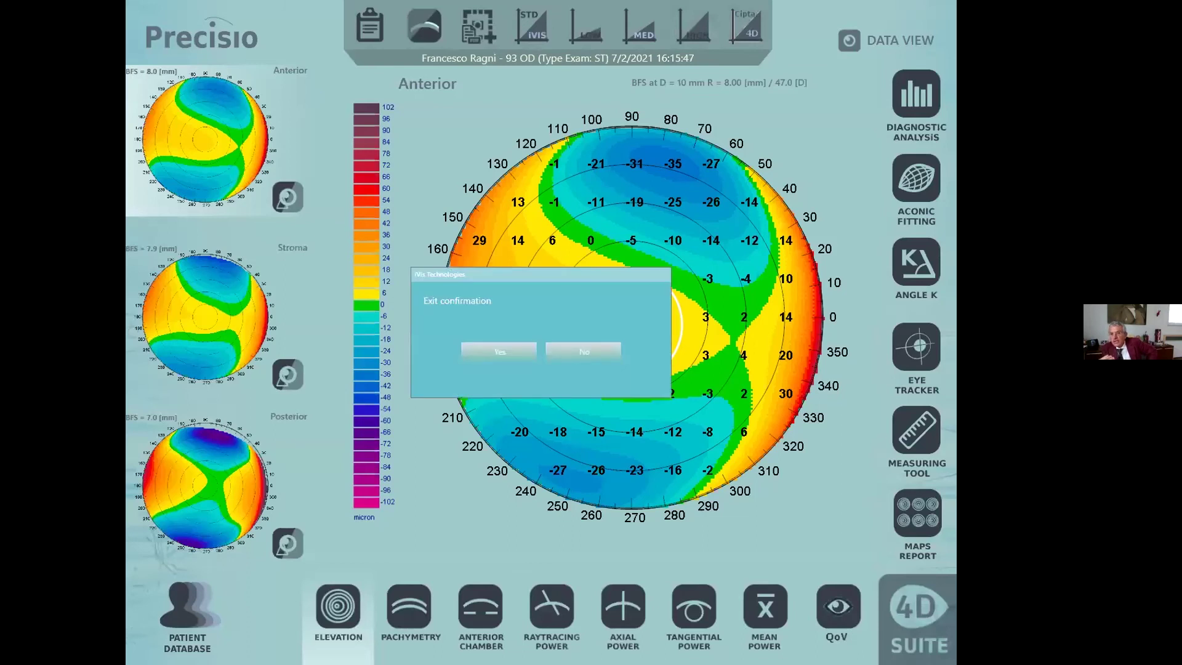
key("Escape")
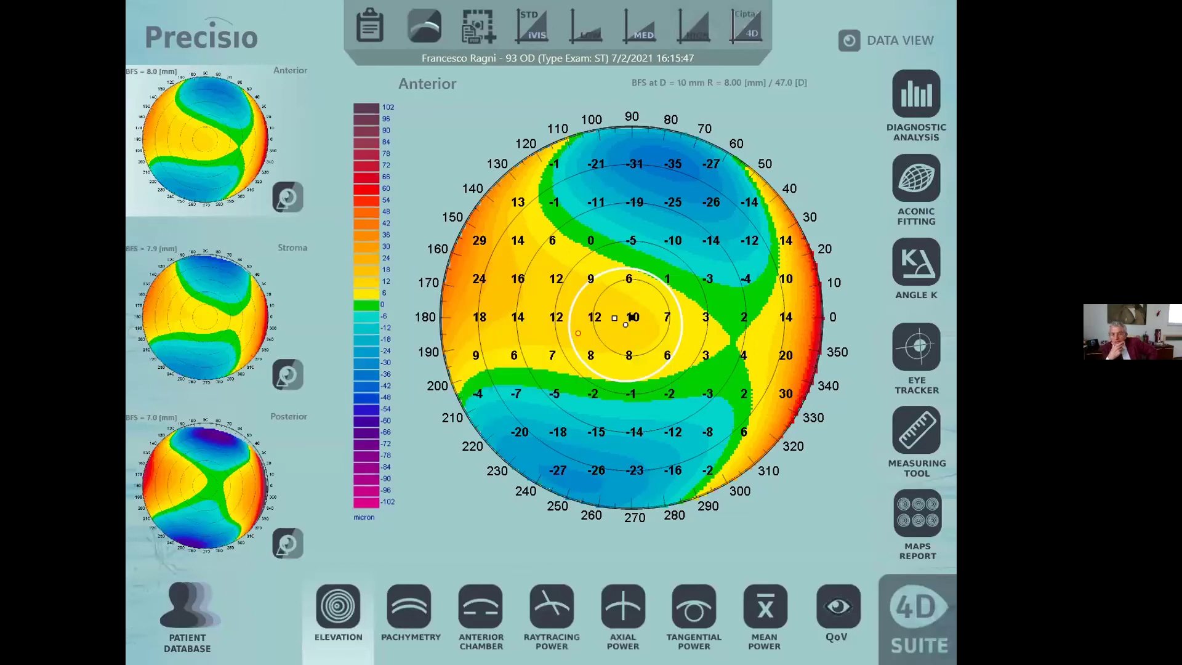